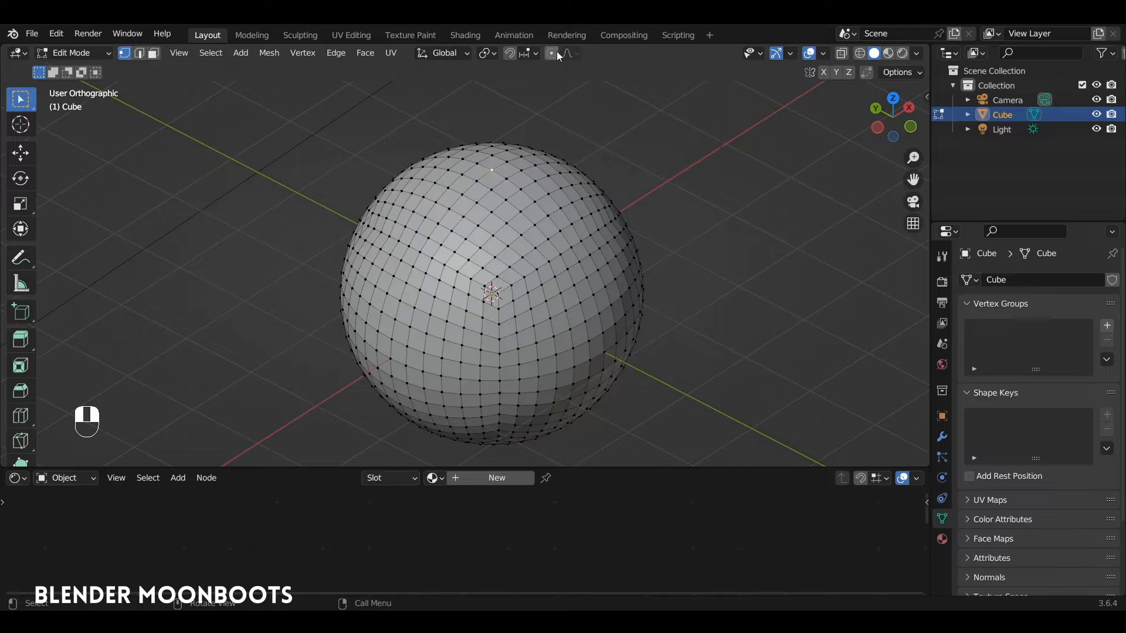
Enable proportional editing and move the sphere's top vertex down along Z to form a dimple
click(551, 54)
key(shift+space)
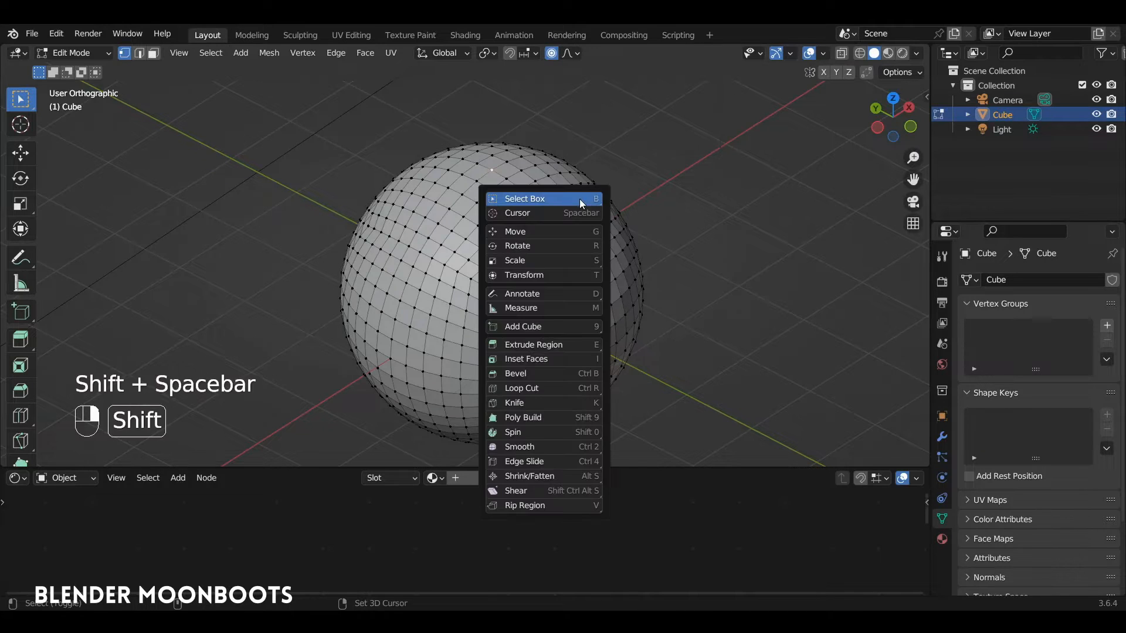
click(538, 235)
drag(492, 125, 492, 180)
scroll(490, 162, down, 3)
scroll(492, 174, up, 9)
middle_drag(570, 237, 573, 245)
Scale the whole mesh along global Z to about 0.865 to flatten it slightly
key(a)
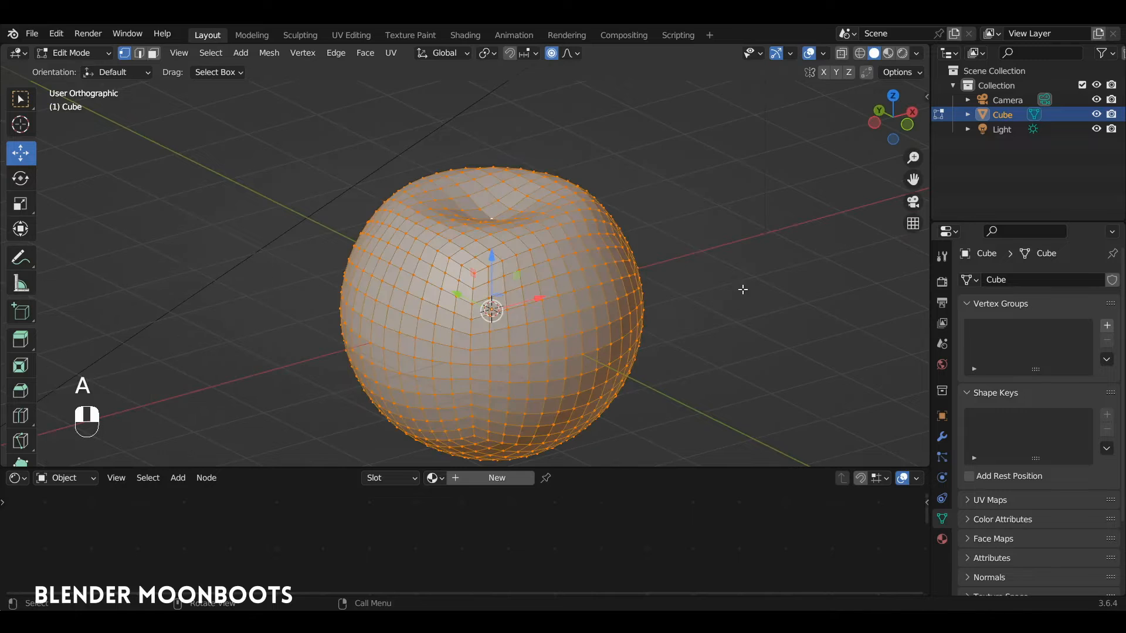
key(s)
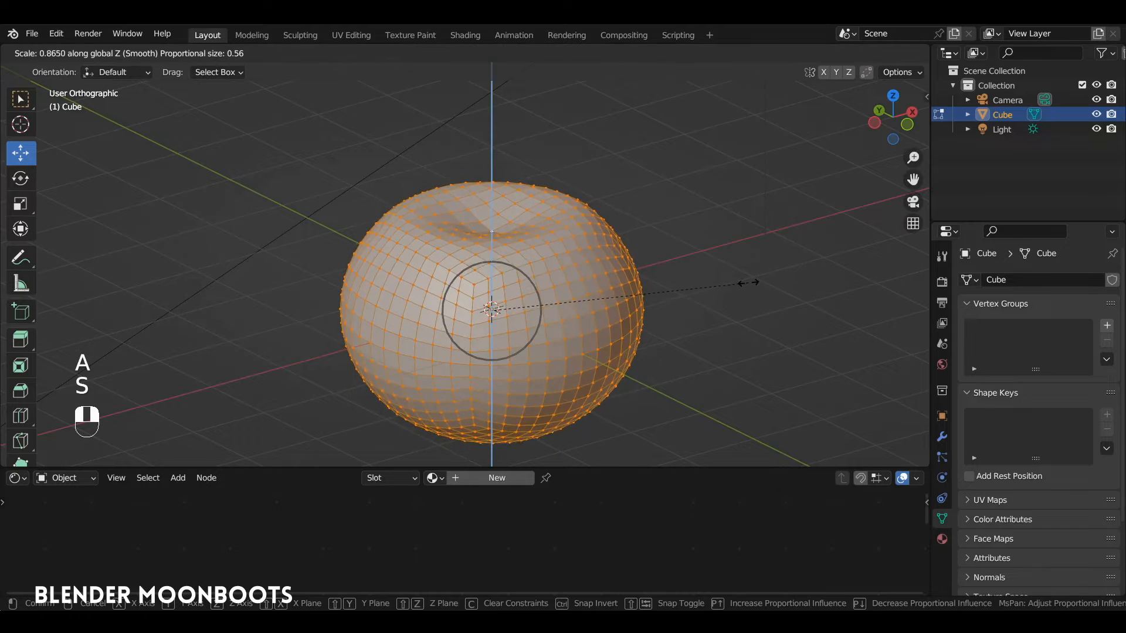
click(750, 283)
Return to Object Mode and apply Shade Smooth to the dimpled sphere
key(Tab)
mouse_move(696, 288)
middle_down()
mouse_move(659, 283)
mouse_move(668, 240)
mouse_move(667, 283)
mouse_move(684, 297)
mouse_move(683, 283)
mouse_move(684, 299)
mouse_move(620, 273)
mouse_move(588, 290)
mouse_move(557, 249)
middle_up()
right_click(620, 273)
click(611, 270)
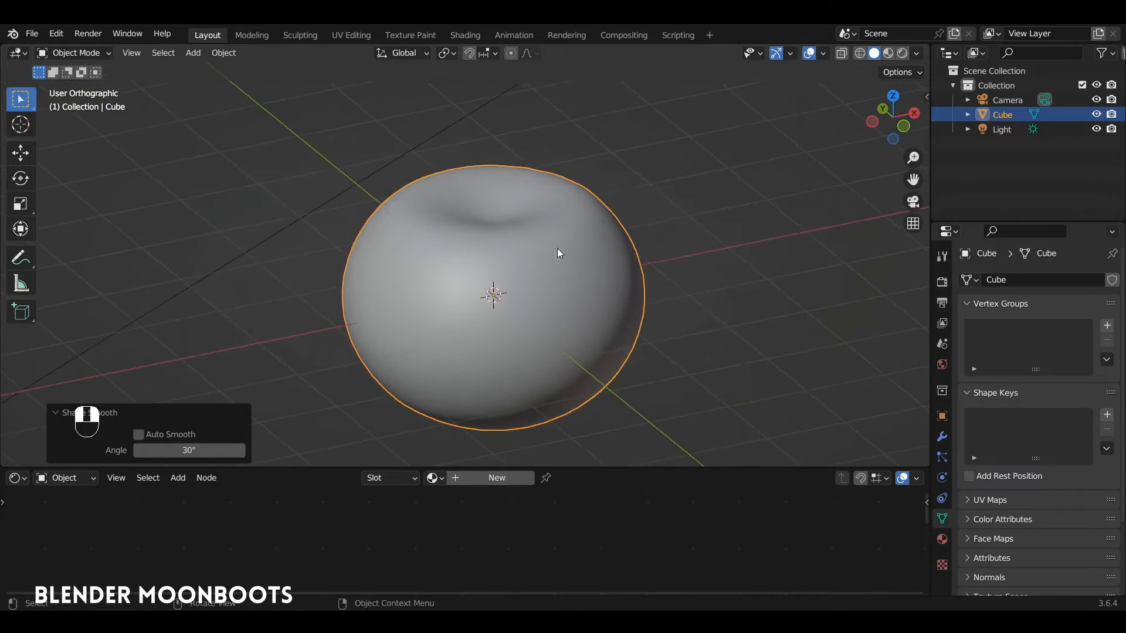
Duplicate the dimpled sphere in place, naming the copy ref and hiding it from the viewport and renders
key(shift+d)
right_click(596, 281)
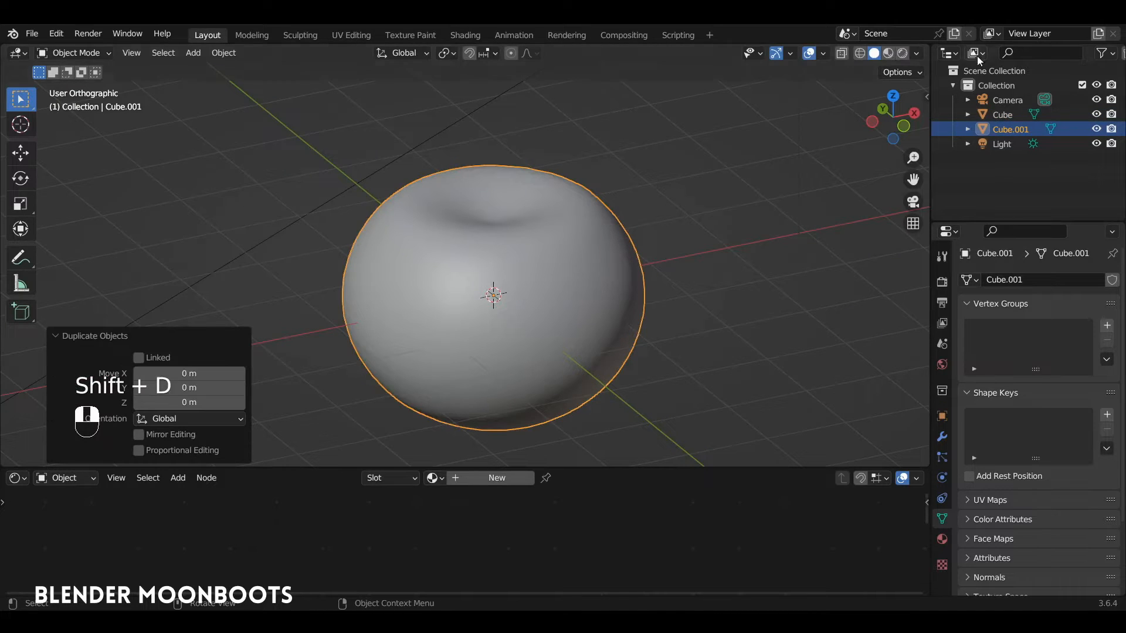
double_click(1009, 128)
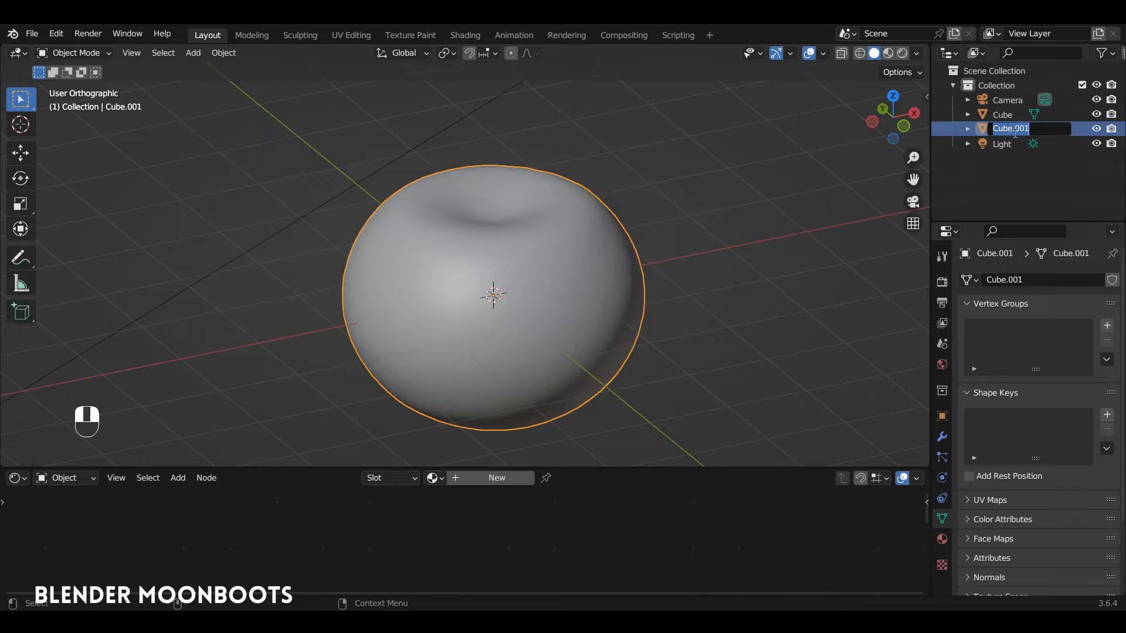
text(ref)
key(Return)
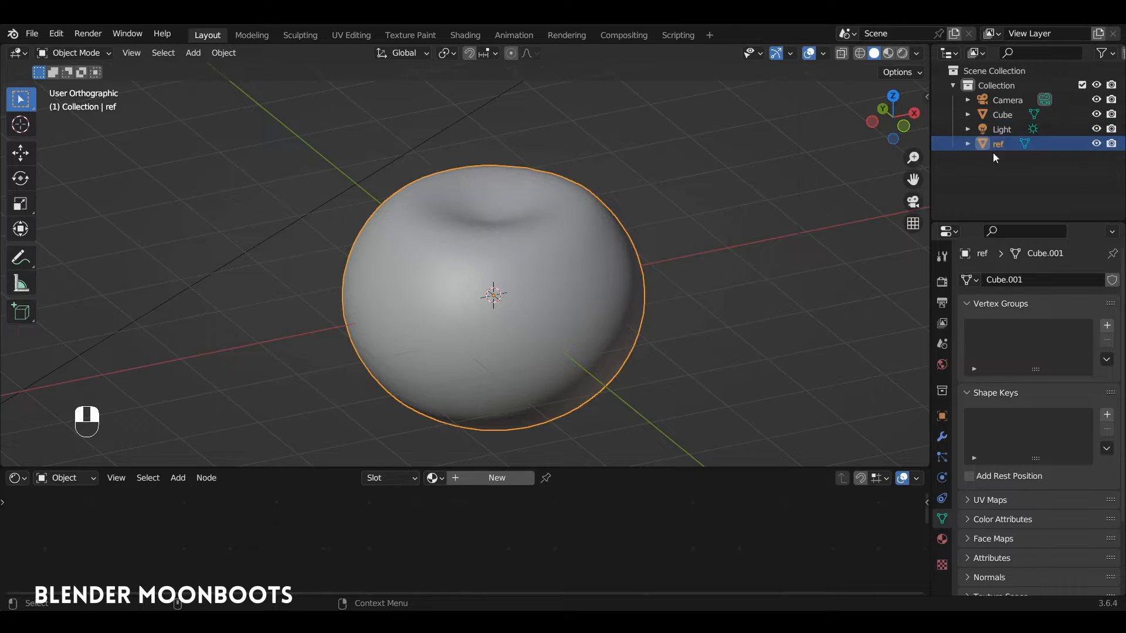
click(1096, 144)
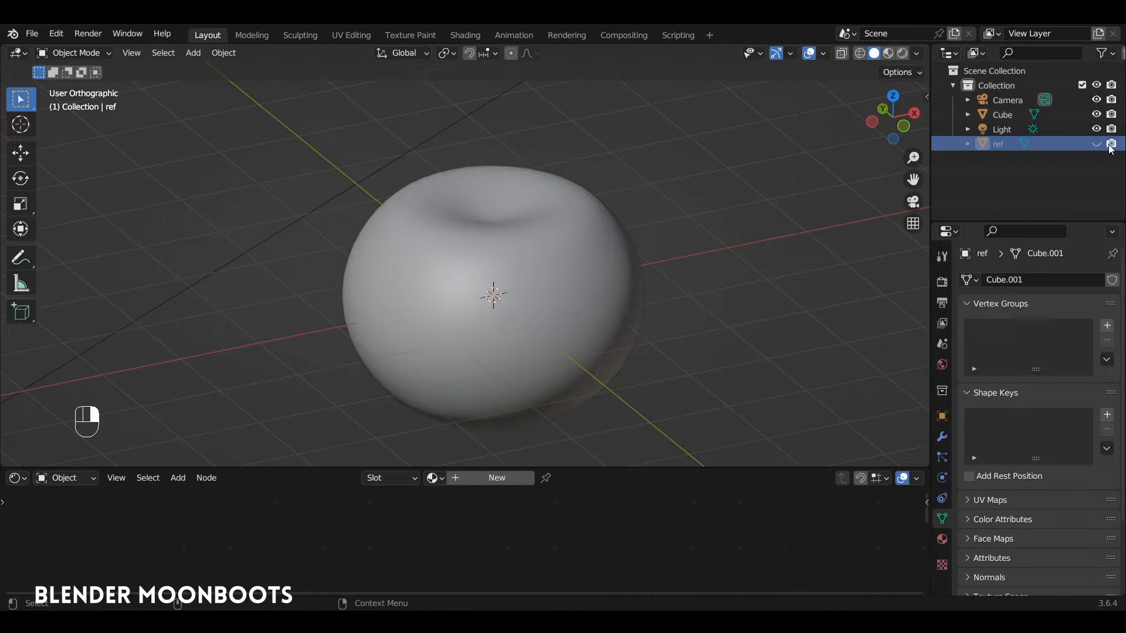
Rip the Cube's central vertical edge loop in place to split the mesh into two halves, and disable proportional editing
click(1001, 116)
middle_drag(562, 245, 630, 249)
key(Tab)
alt+click(494, 276)
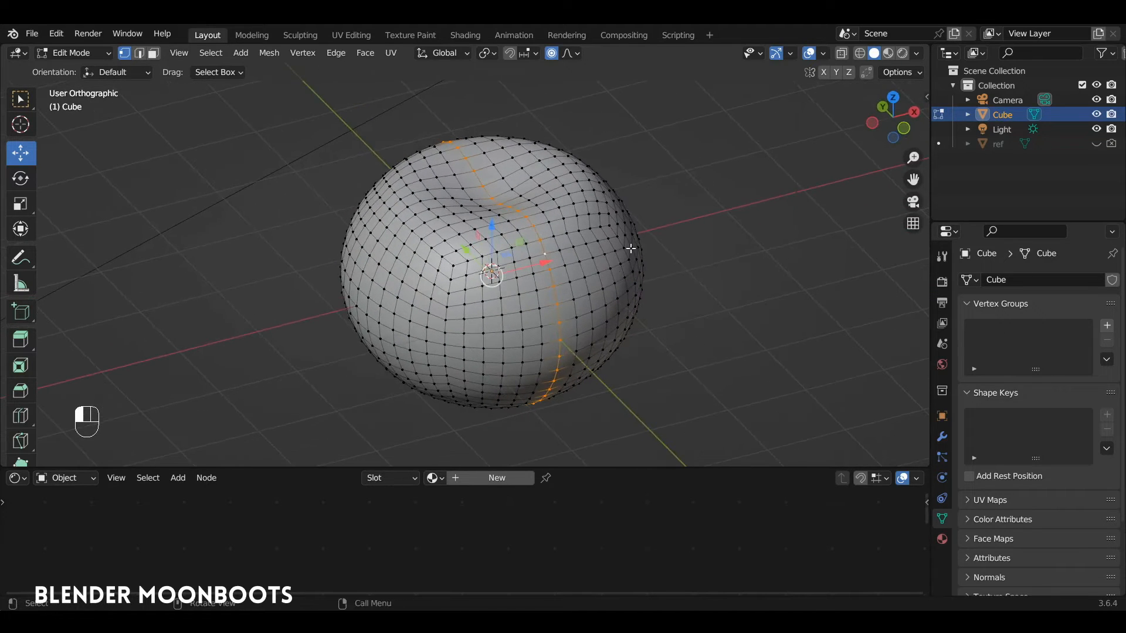
key(v)
click(630, 249)
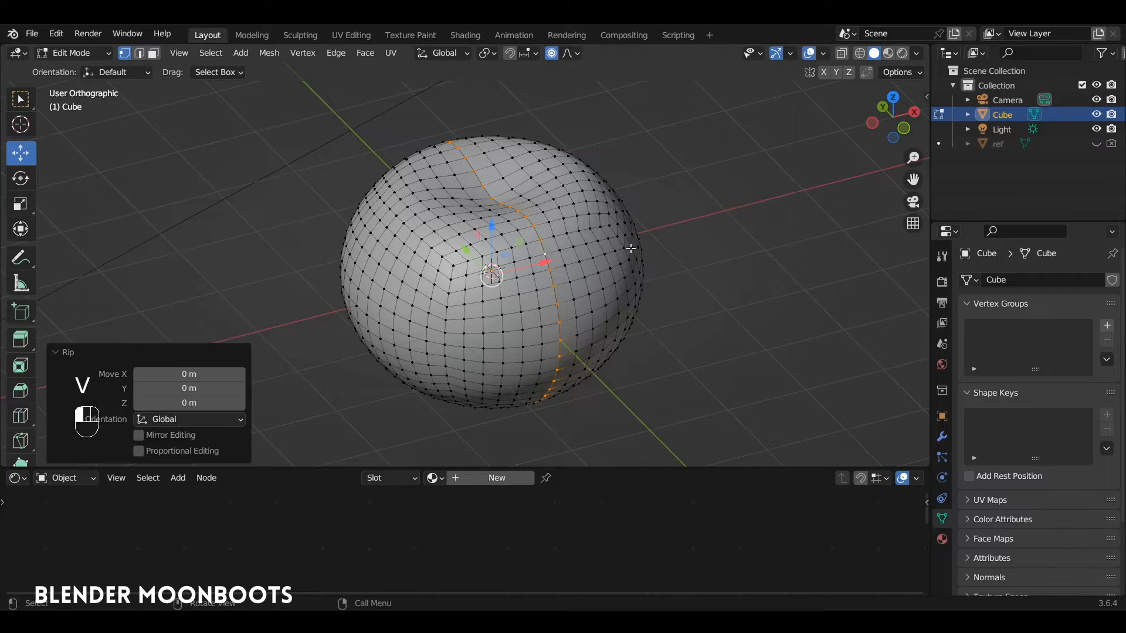
click(552, 56)
Try moving one vertex on the ripped seam about 0.057 m along X to test the split, and undo the move
scroll(616, 174, up, 5)
alt+shift+drag(616, 174, 546, 200)
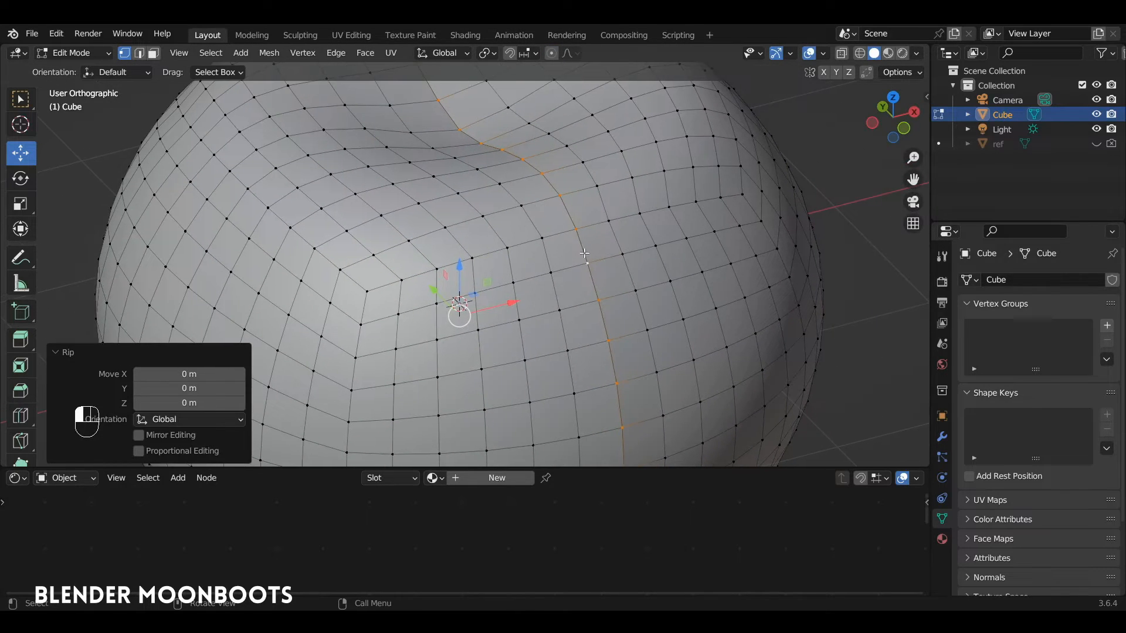
click(587, 259)
alt+drag(633, 249, 667, 254)
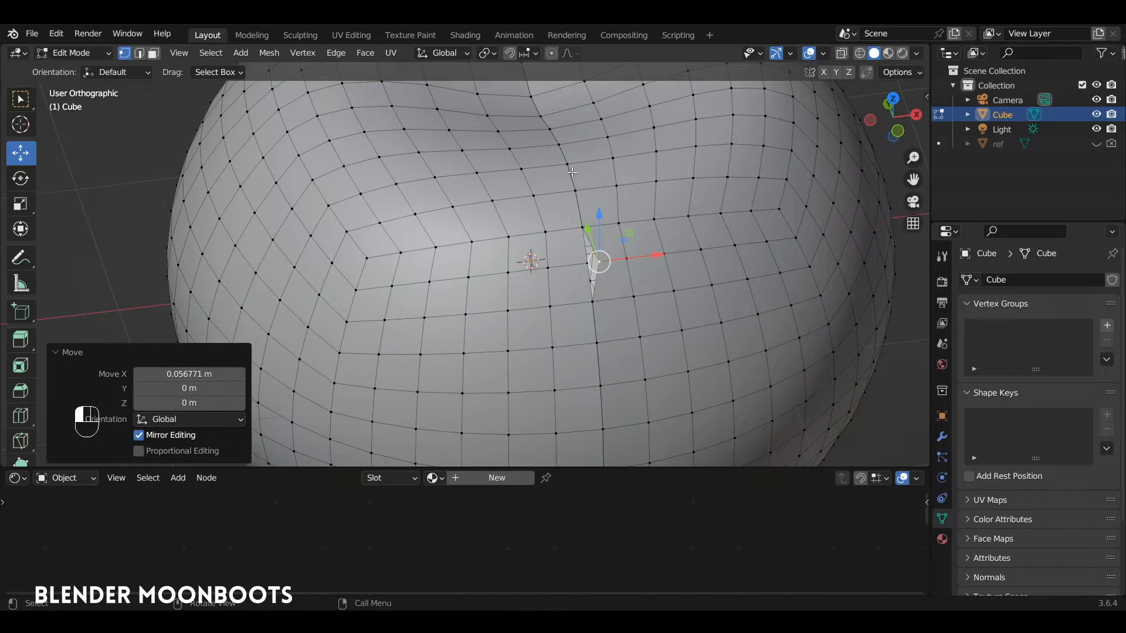
key(ctrl+z)
Hide the -X half of the mesh and fill the +X half's open boundary loop with a face
scroll(571, 254, down, 6)
key(a)
key(a)
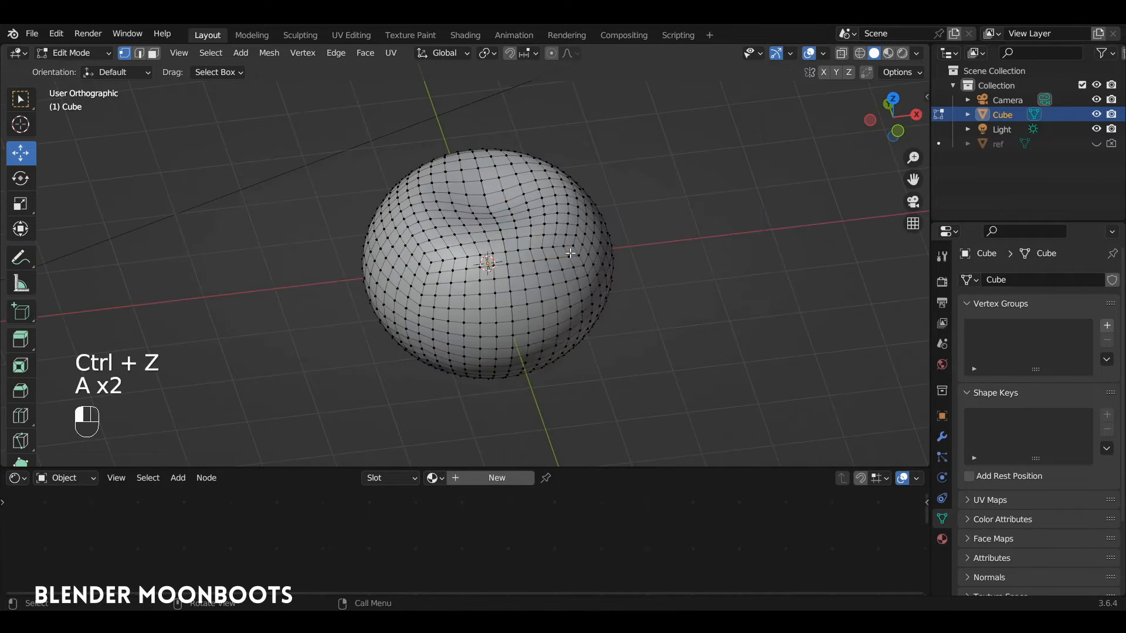
key(l)
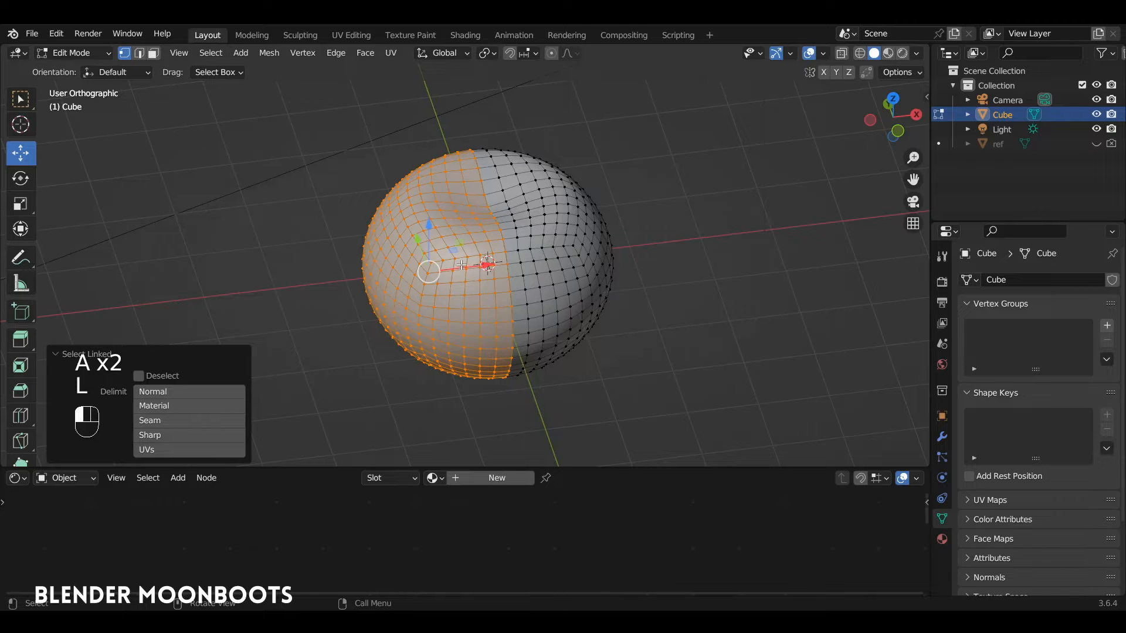
key(h)
alt+drag(528, 232, 551, 183)
scroll(566, 220, up, 4)
alt+click(529, 235)
key(f)
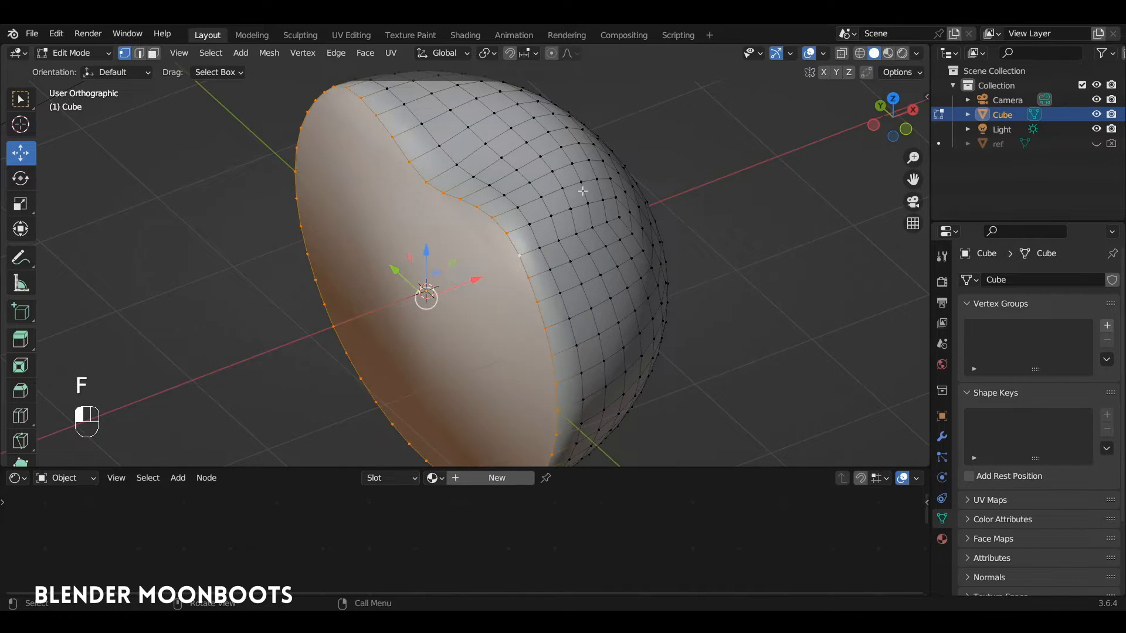
Inset the +X half's cap face by about 0.067 m and about 0.164 m, and scale the inner face to about 0.19
key(i)
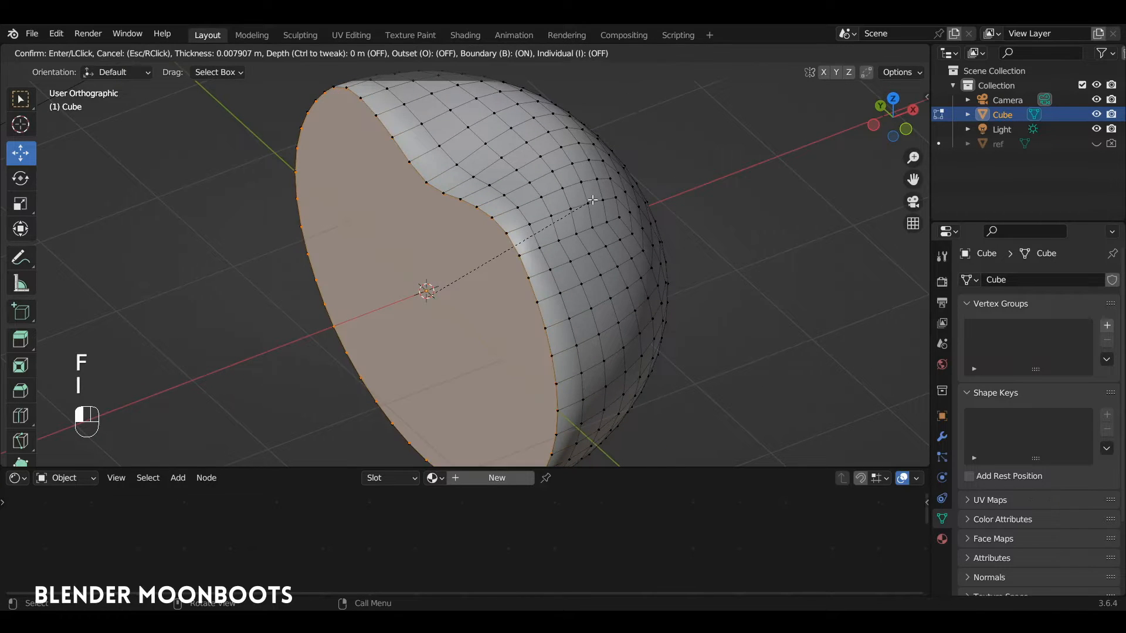
click(587, 204)
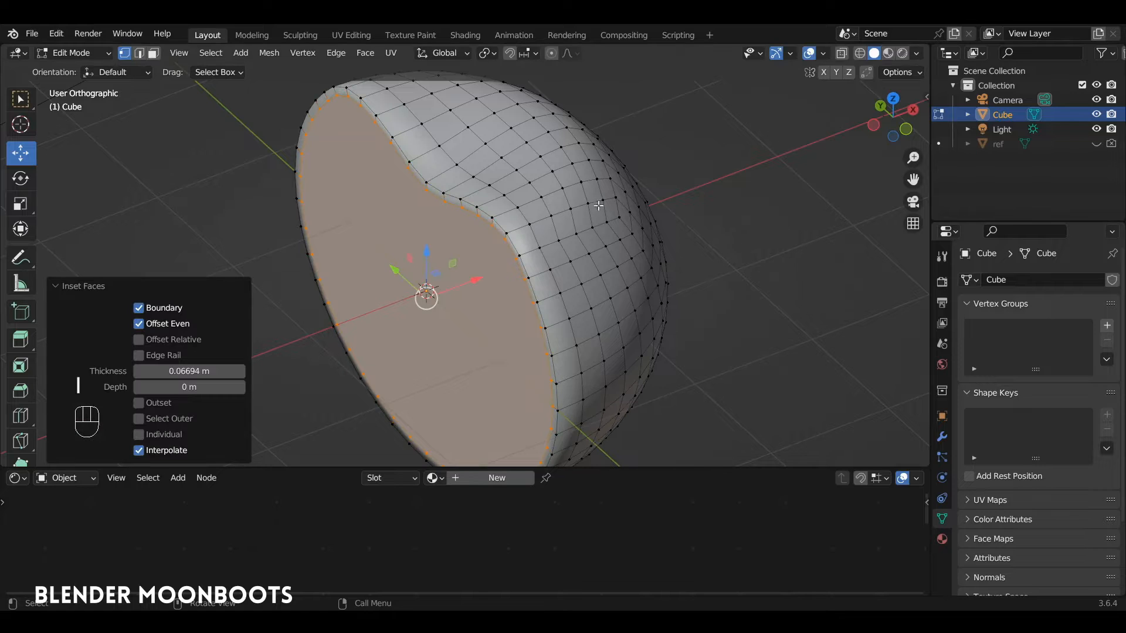
key(i)
click(621, 201)
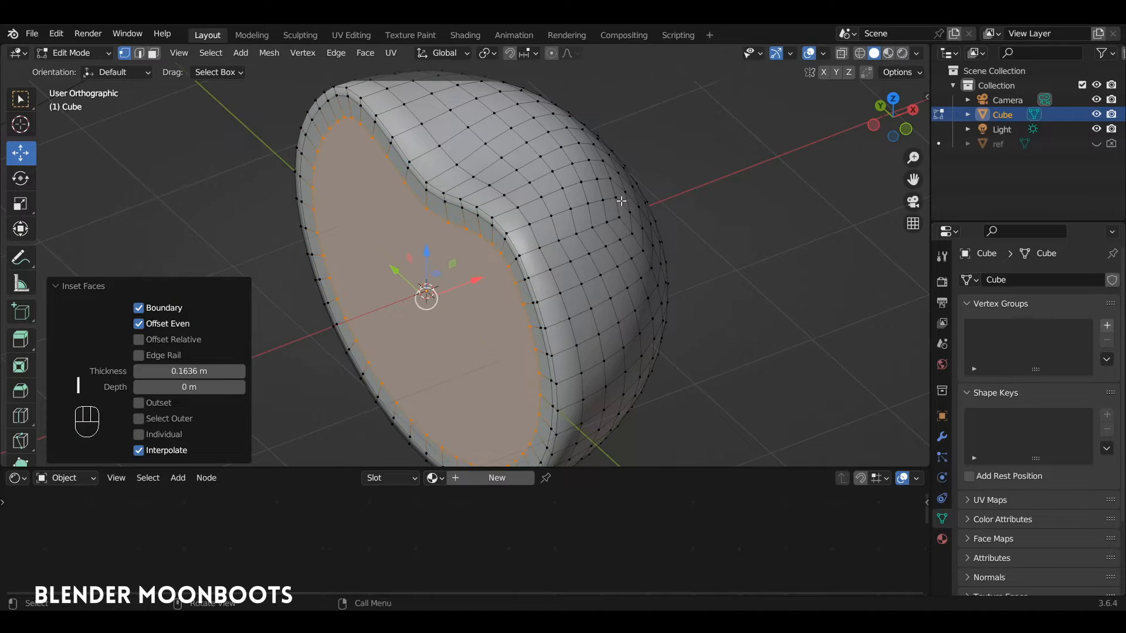
key(s)
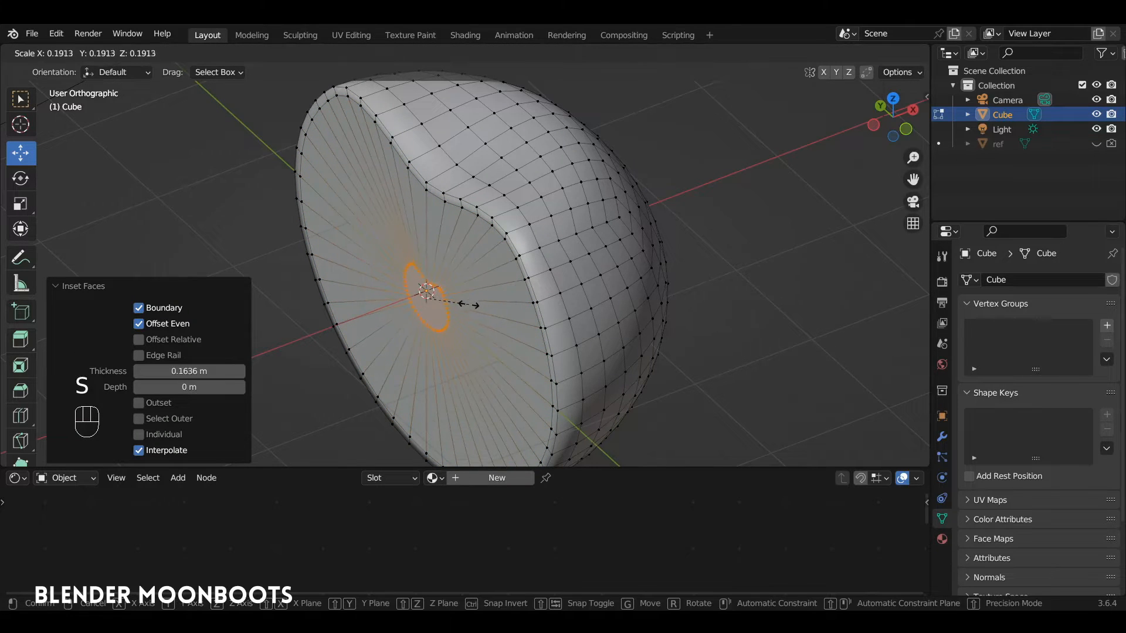
click(465, 307)
Isolate the -X half by hiding the capped half instead, and fill its open boundary loop with a face
alt+drag(526, 271, 571, 251)
ctrl+alt+drag(571, 251, 534, 258)
key(alt+h)
key(alt+a)
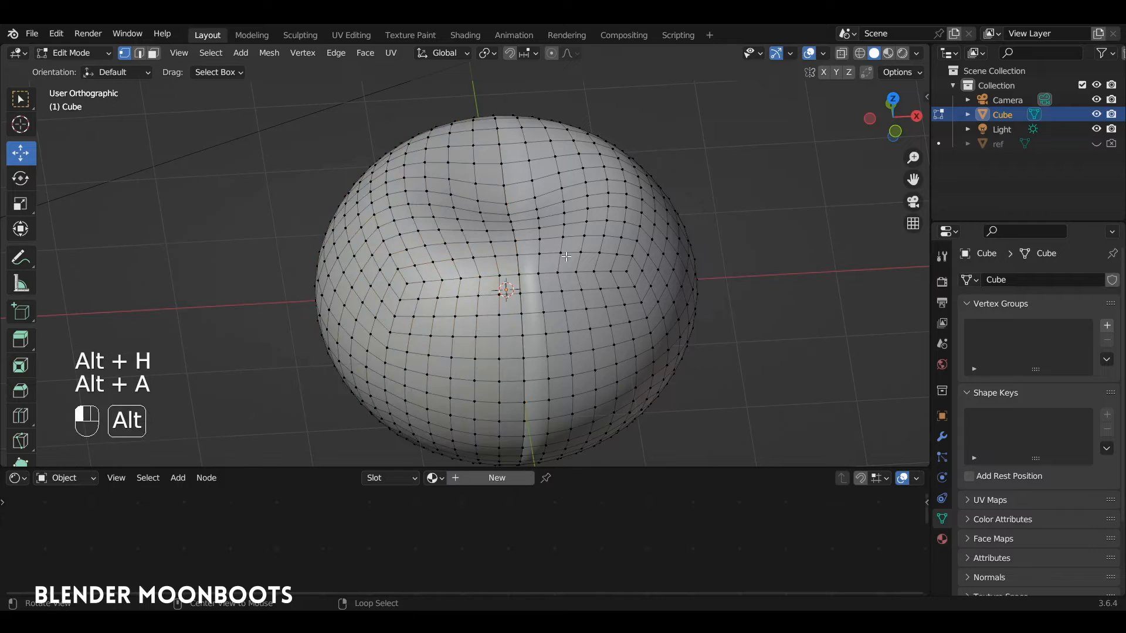
key(l)
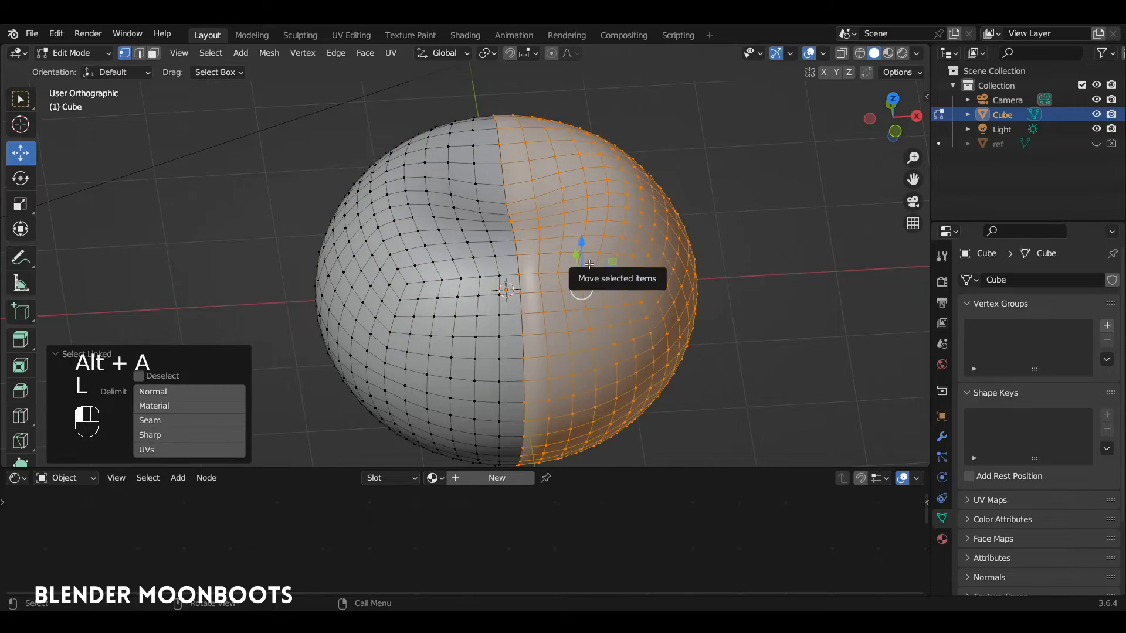
key(h)
alt+drag(573, 249, 530, 203)
alt+click(487, 234)
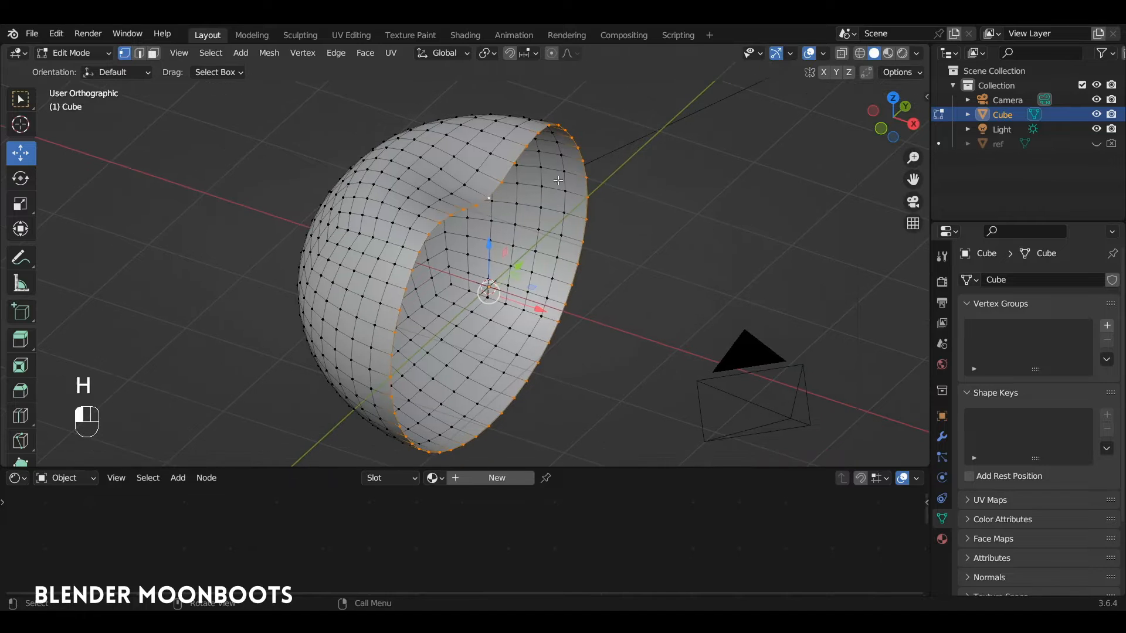
key(f)
Inset the -X half's cap face by about 0.062 m and 0.165 m, and scale the inner face to about 0.182
key(i)
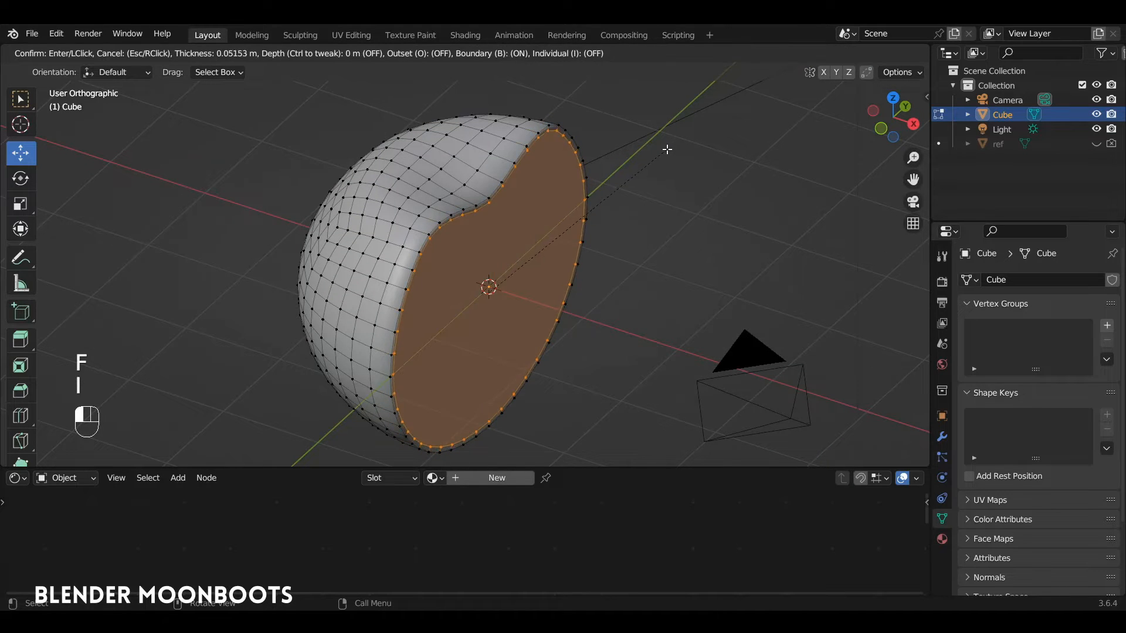
click(666, 151)
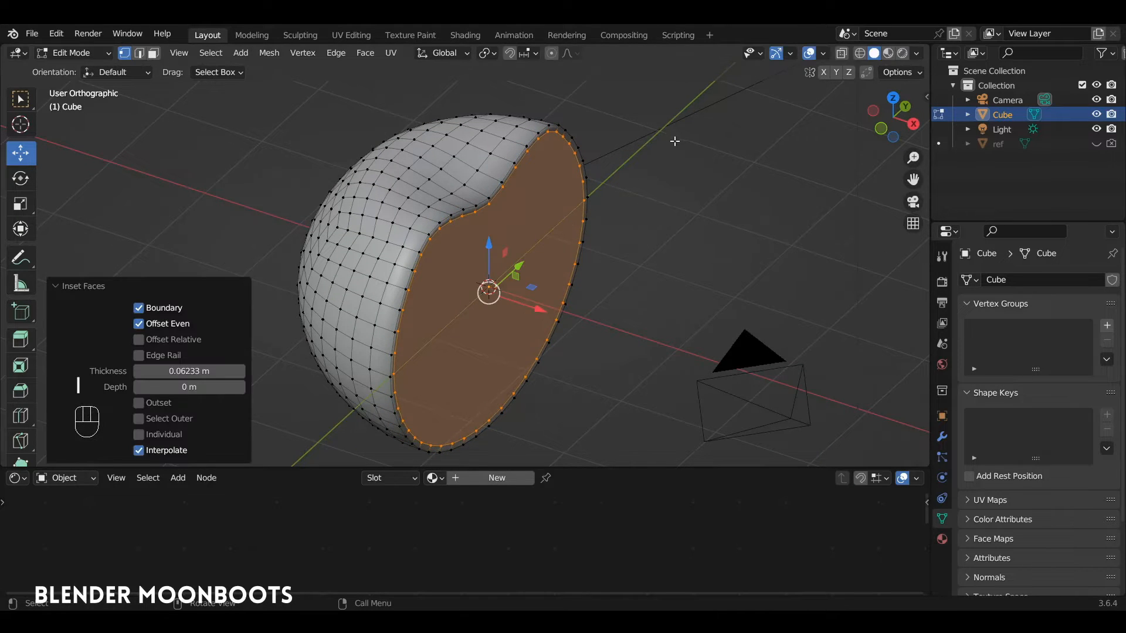
key(i)
click(661, 157)
key(s)
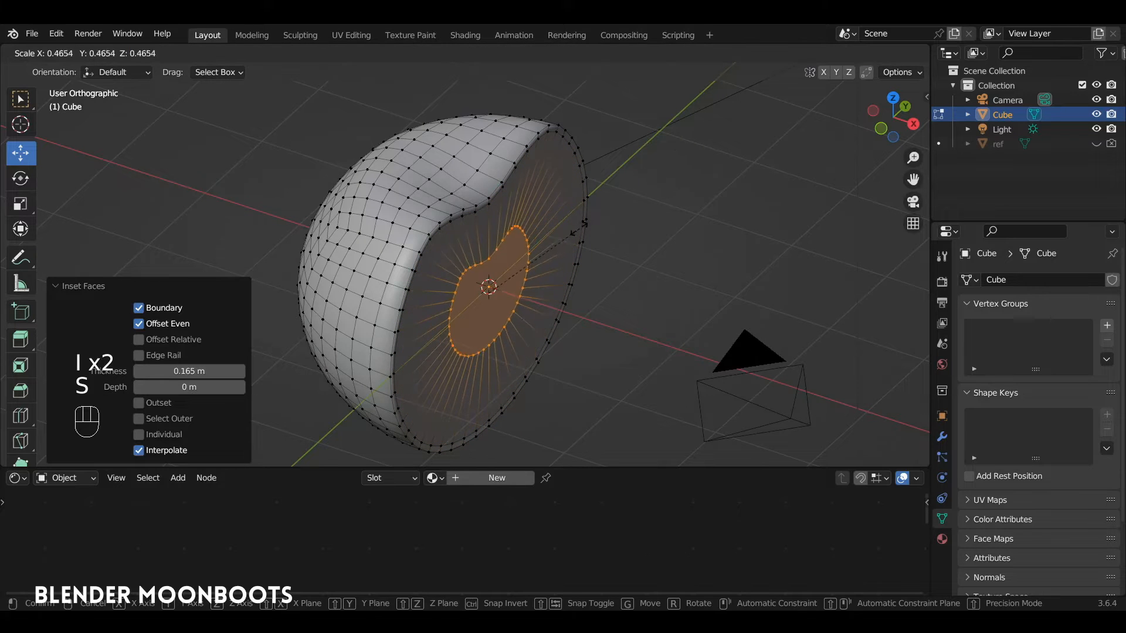
click(530, 280)
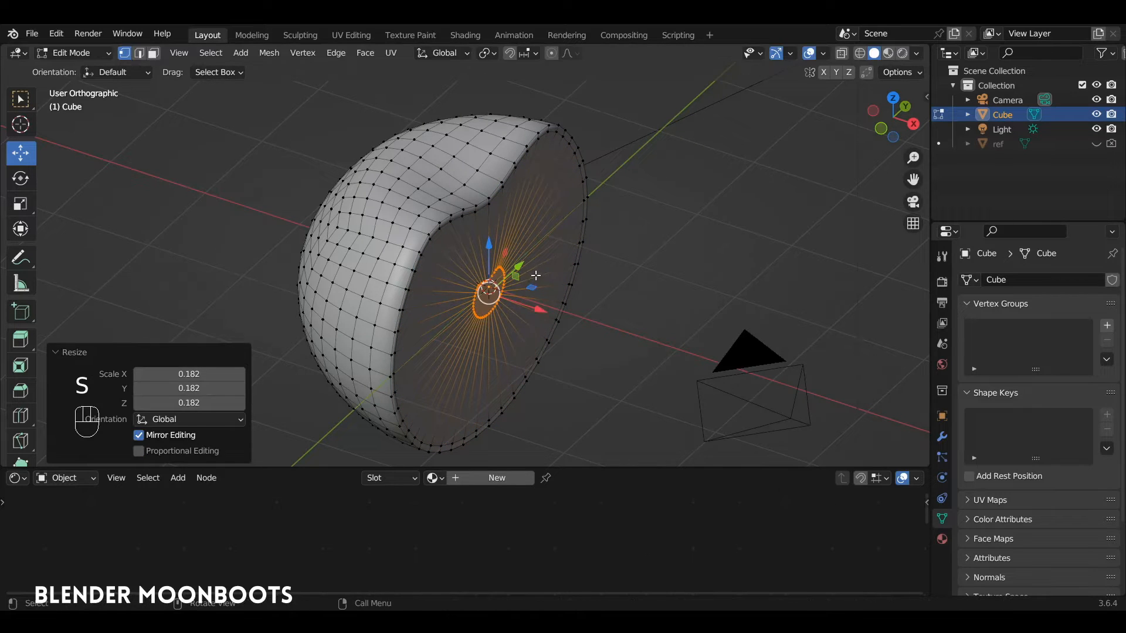
Reveal the hidden half of the mesh and return to Object Mode
key(alt+h)
alt+drag(540, 270, 633, 233)
key(Tab)
alt+drag(731, 126, 673, 148)
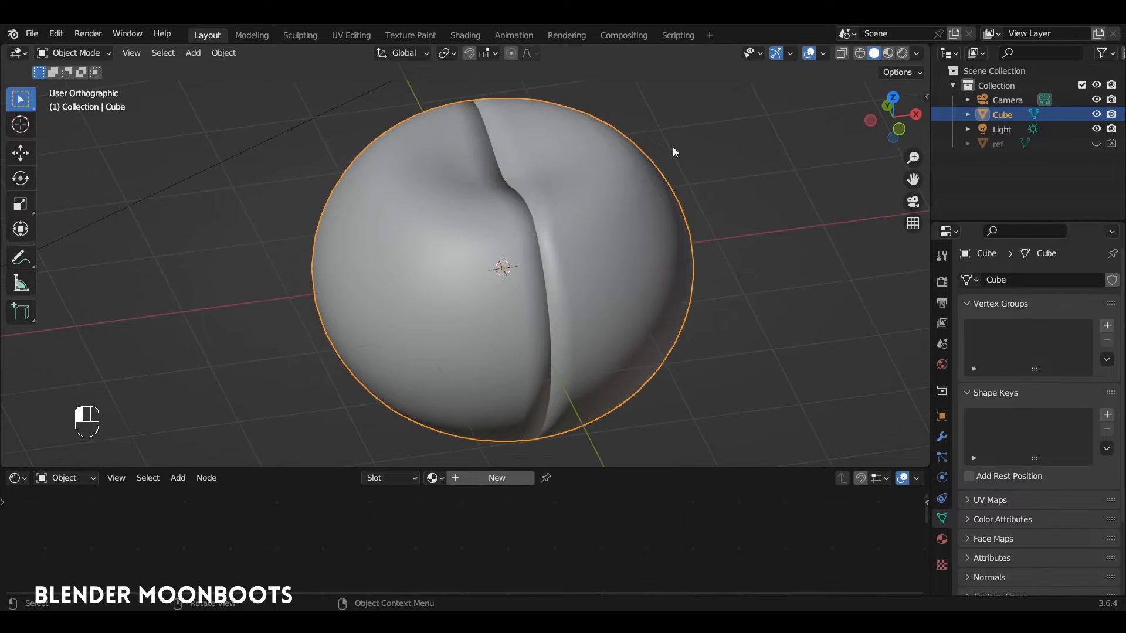
Preview the seam between the halves in rendered shading, and return to solid shading
click(888, 53)
click(901, 53)
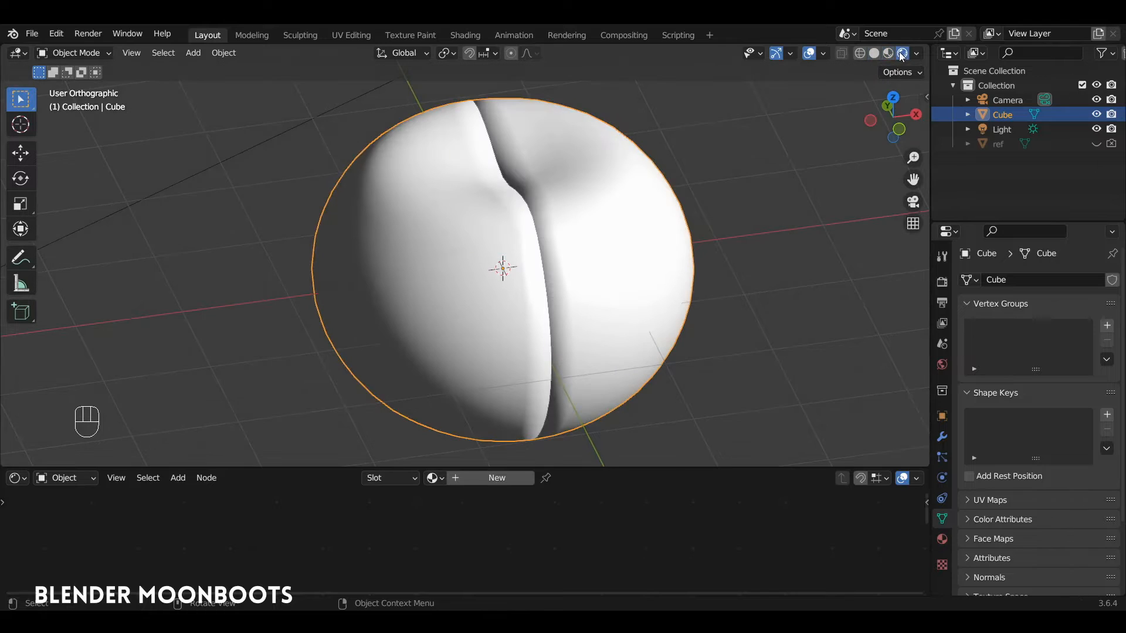
click(874, 53)
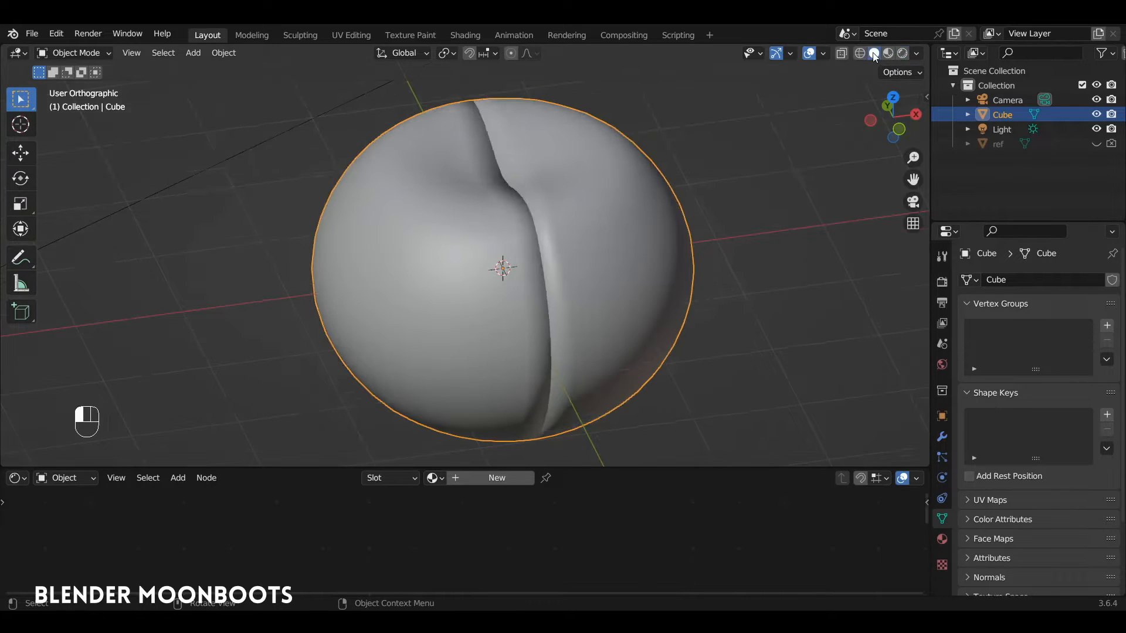
alt+drag(610, 176, 578, 225)
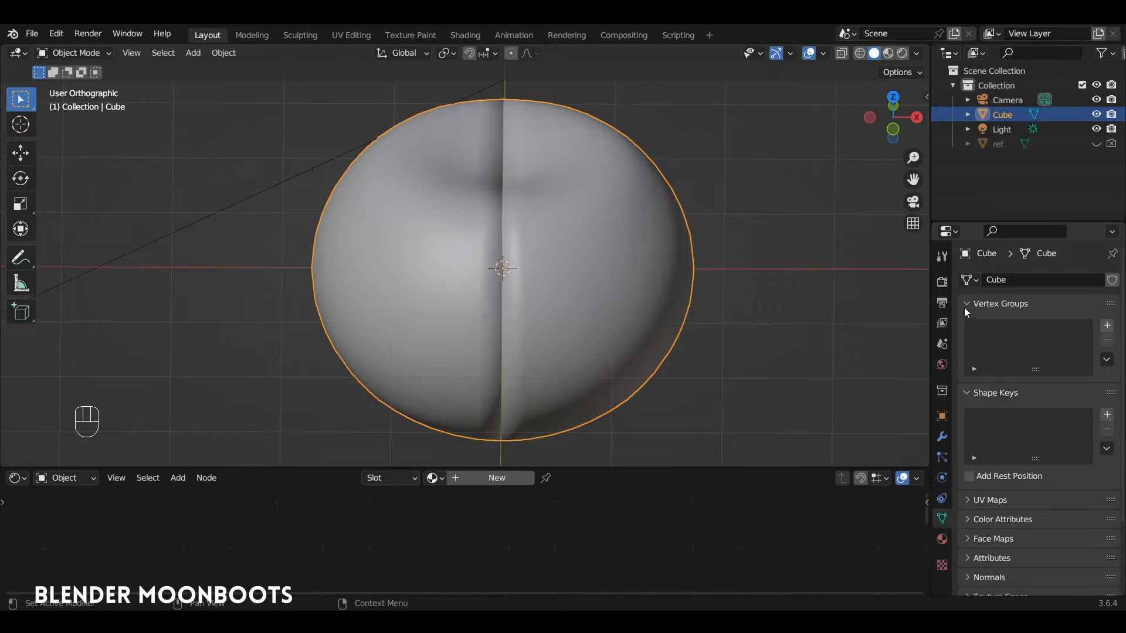
Enable Auto Smooth at 30° in the Cube's mesh normals settings
drag(964, 309, 964, 345)
click(966, 421)
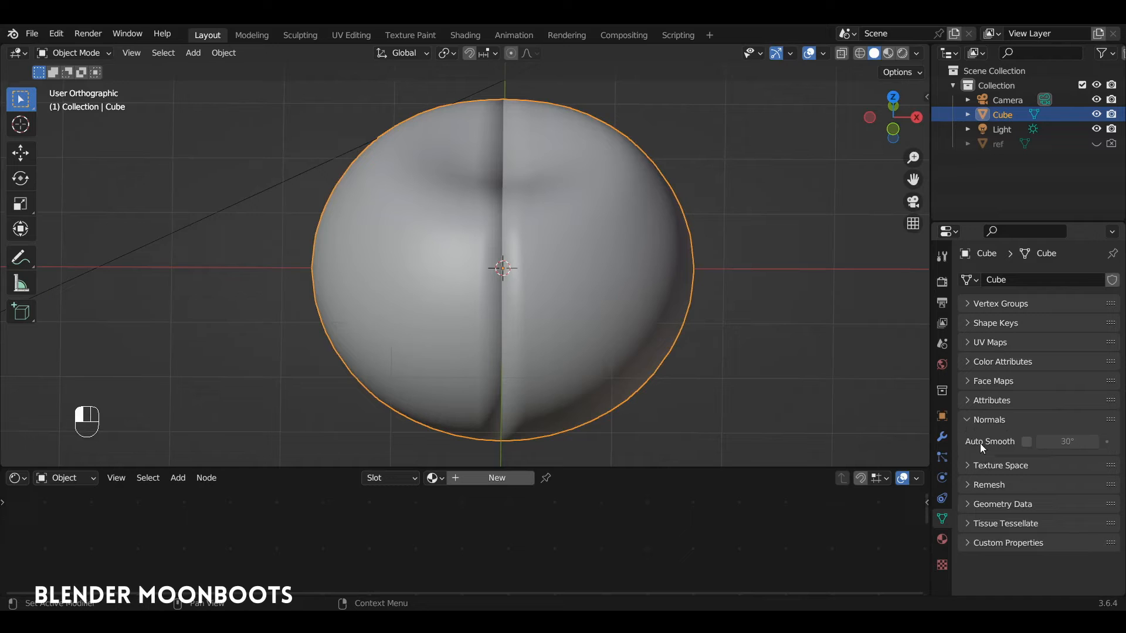
click(1025, 442)
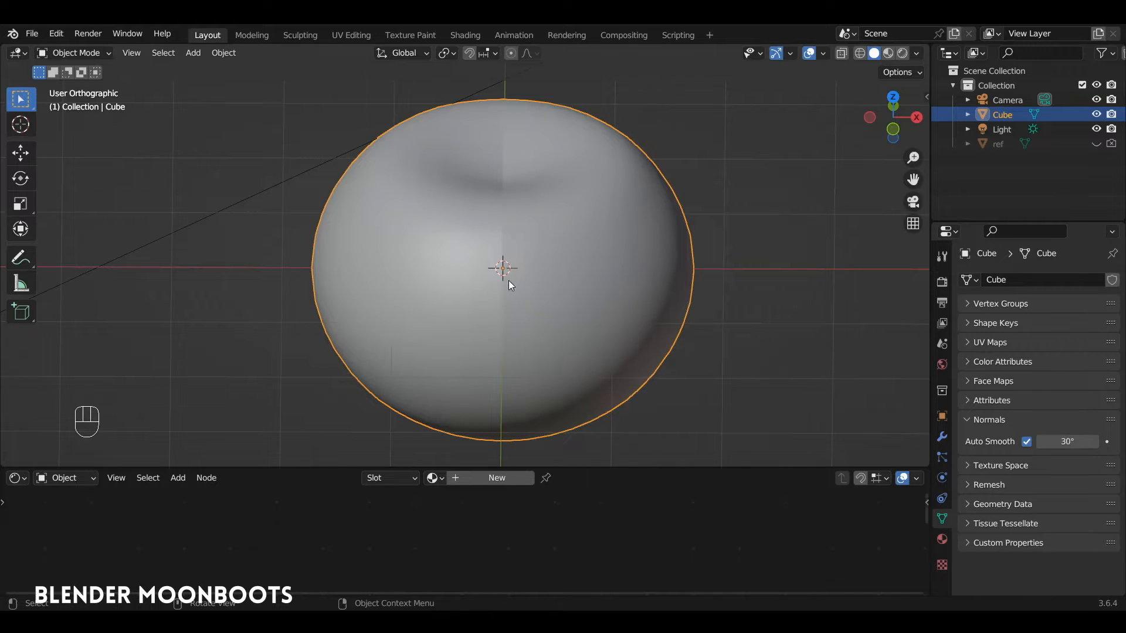
alt+drag(514, 288, 516, 264)
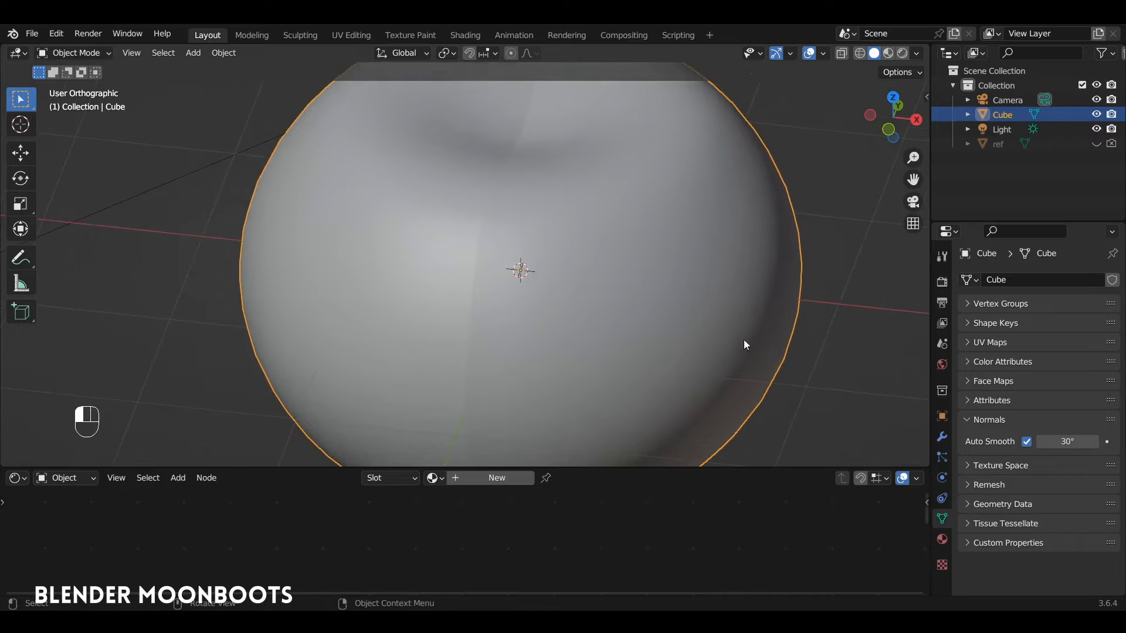
Check the split halves in Edit Mode, and switch the viewport to Material Preview shading in Object Mode
key(Tab)
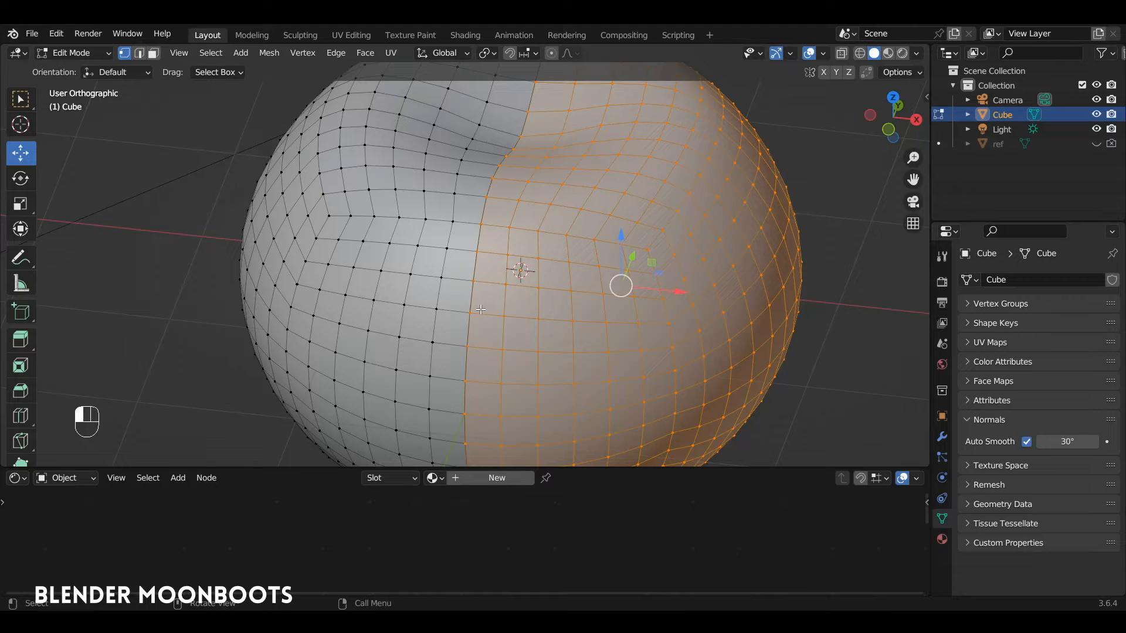
key(Tab)
click(887, 53)
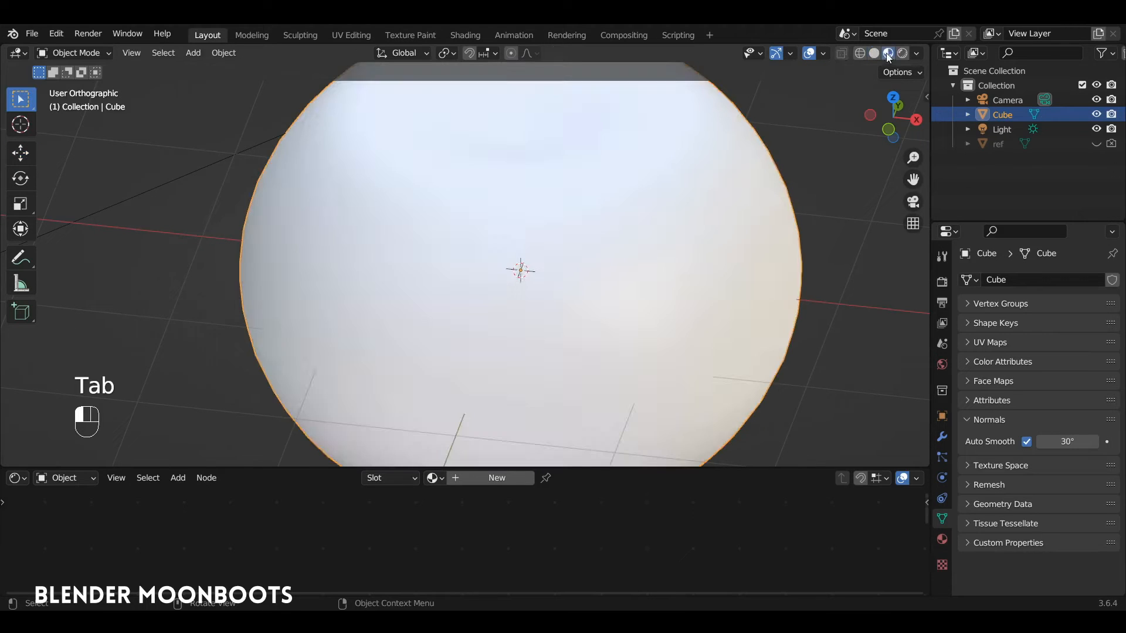
Check how the seam looks in rendered shading, and examine it from another angle in solid shading
click(903, 53)
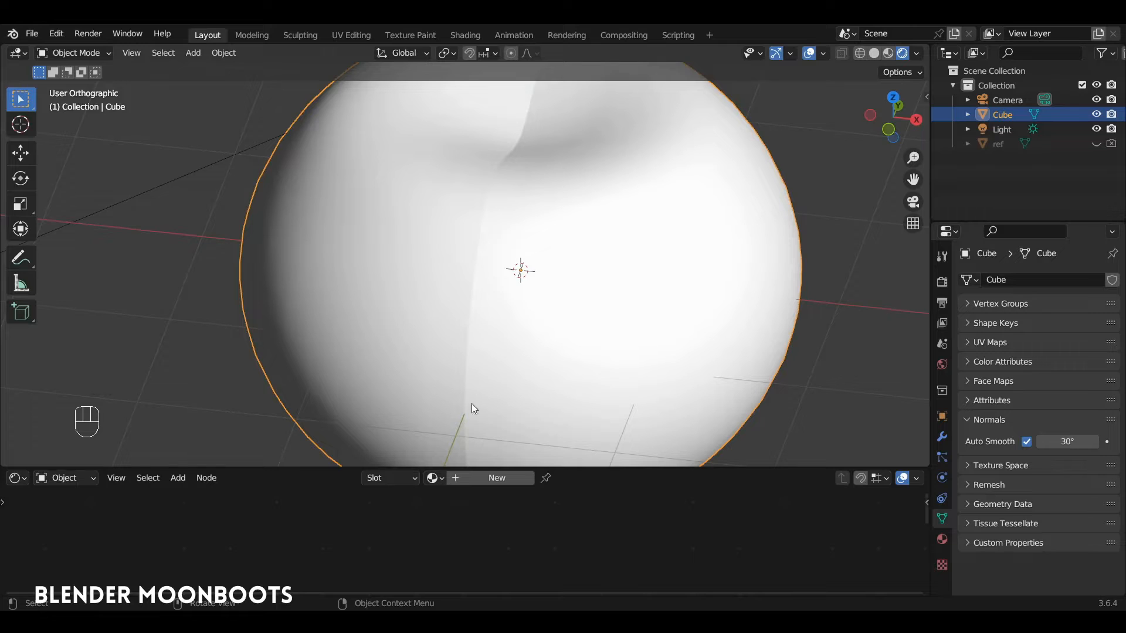
click(873, 53)
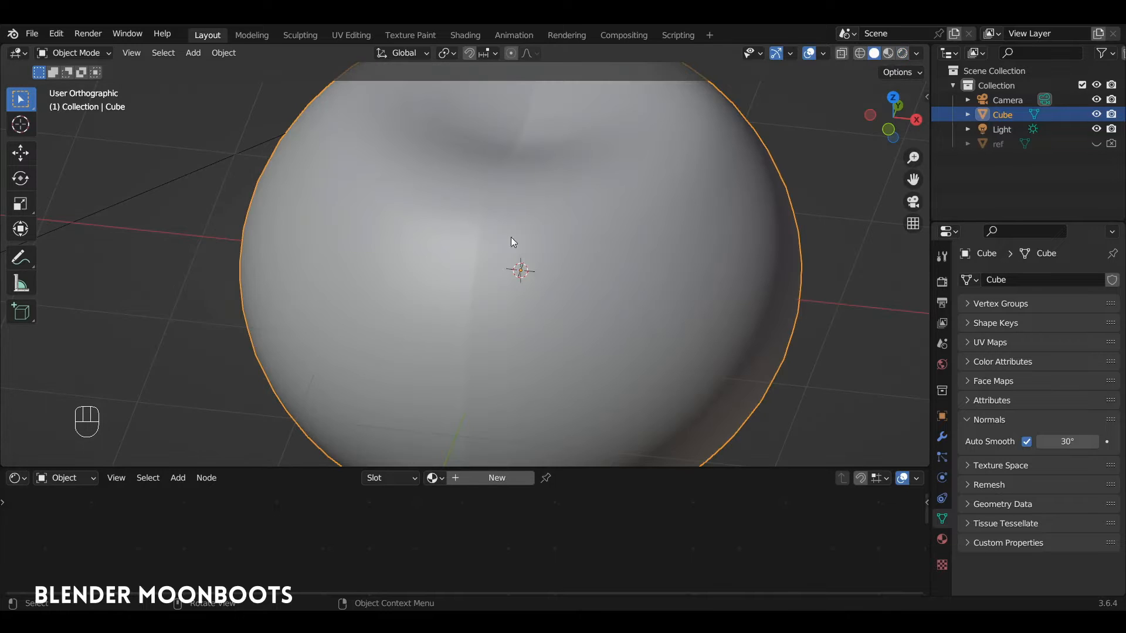
mouse_move(477, 312)
alt+mouse_down()
mouse_move(568, 286)
mouse_move(599, 293)
mouse_move(568, 293)
mouse_move(578, 296)
alt+mouse_up()
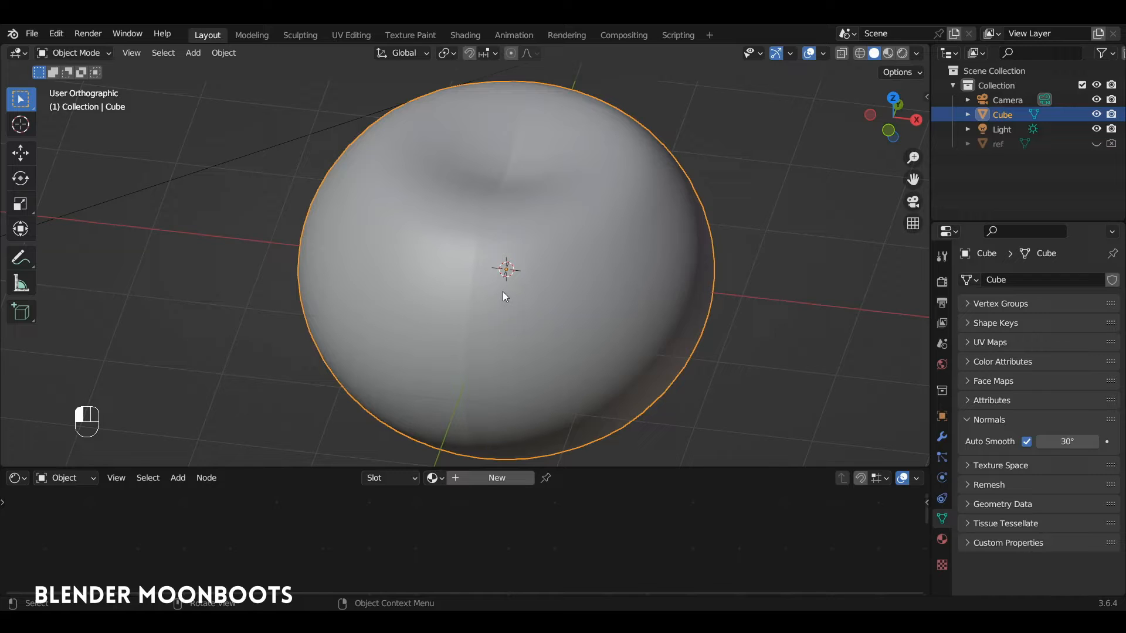
alt+middle_drag(497, 209, 554, 293)
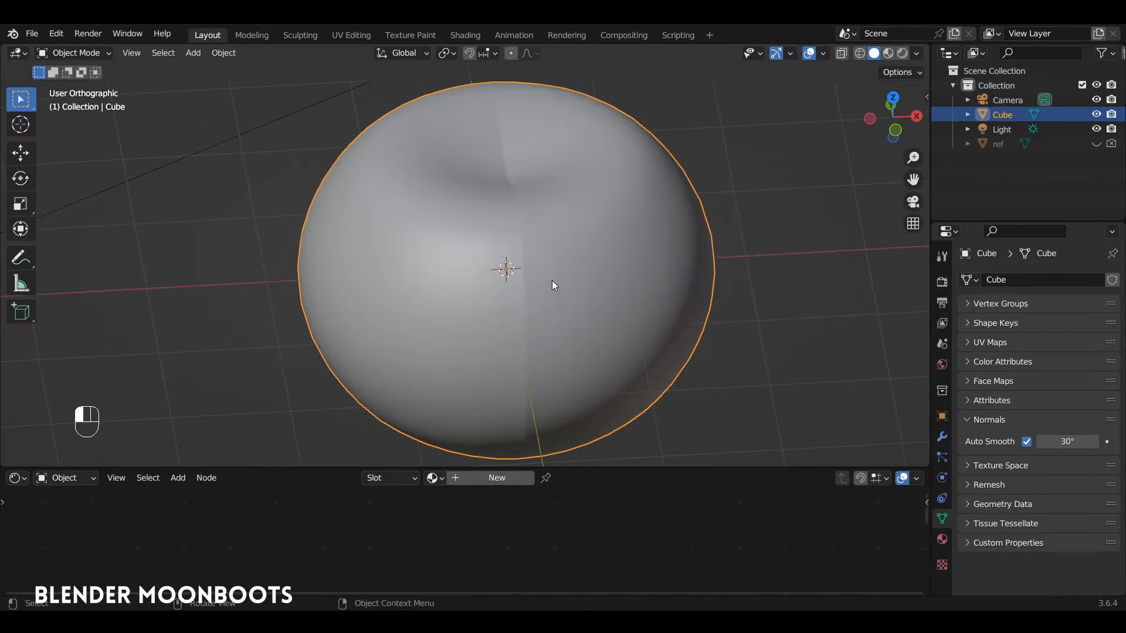
In Edit Mode, hide the +X half of the mesh to expose the capped face of the other half
key(Tab)
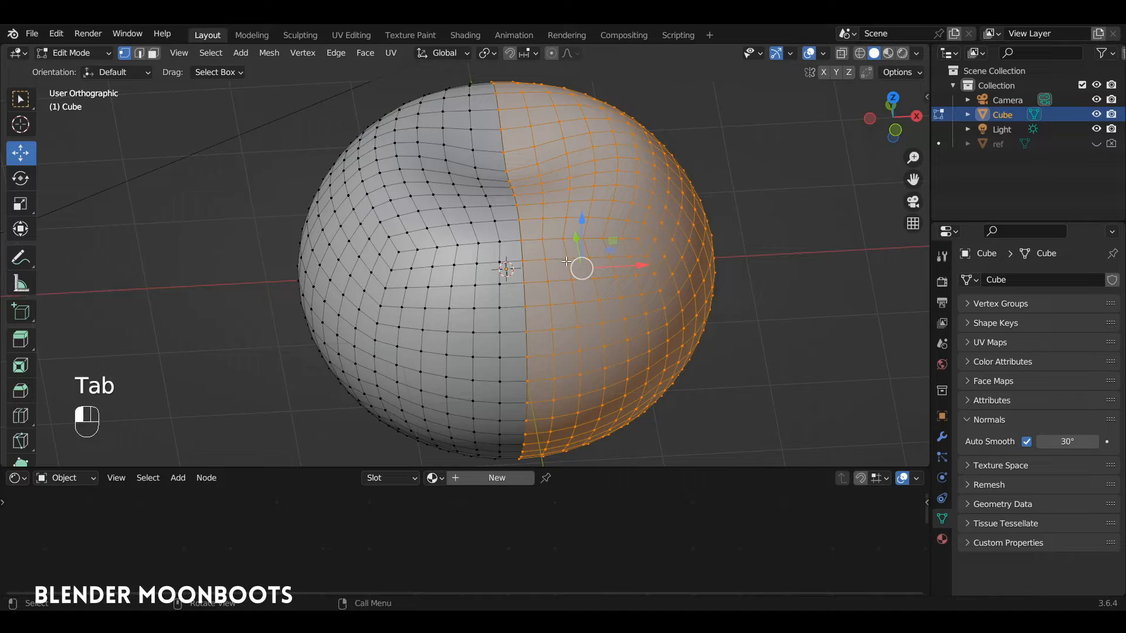
key(alt+a)
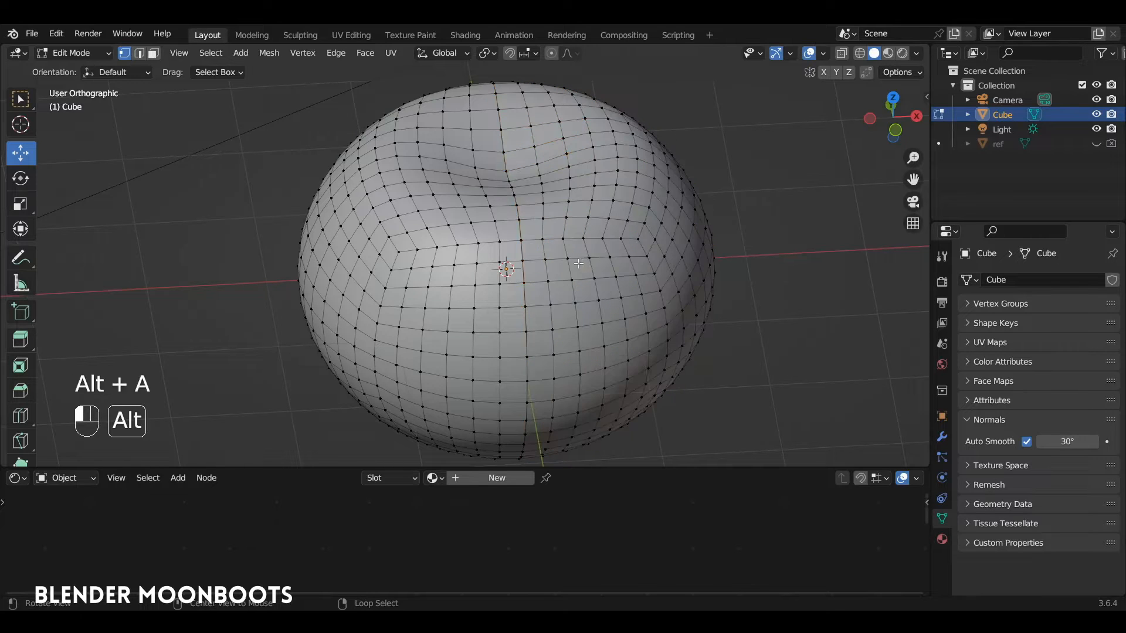
key(l)
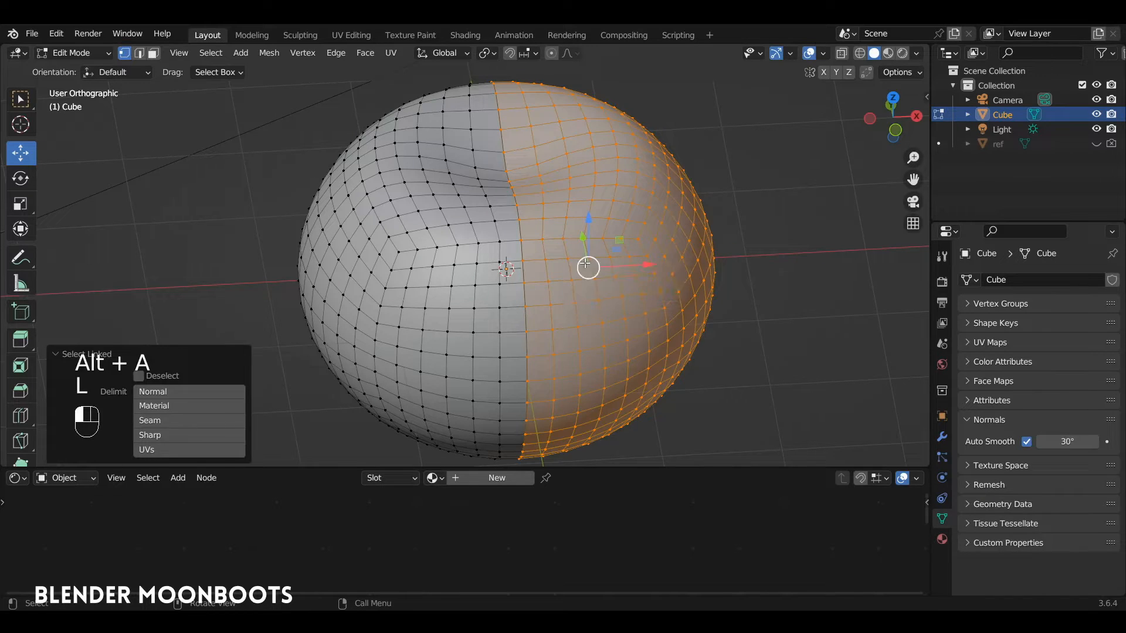
key(h)
alt+middle_drag(582, 256, 443, 205)
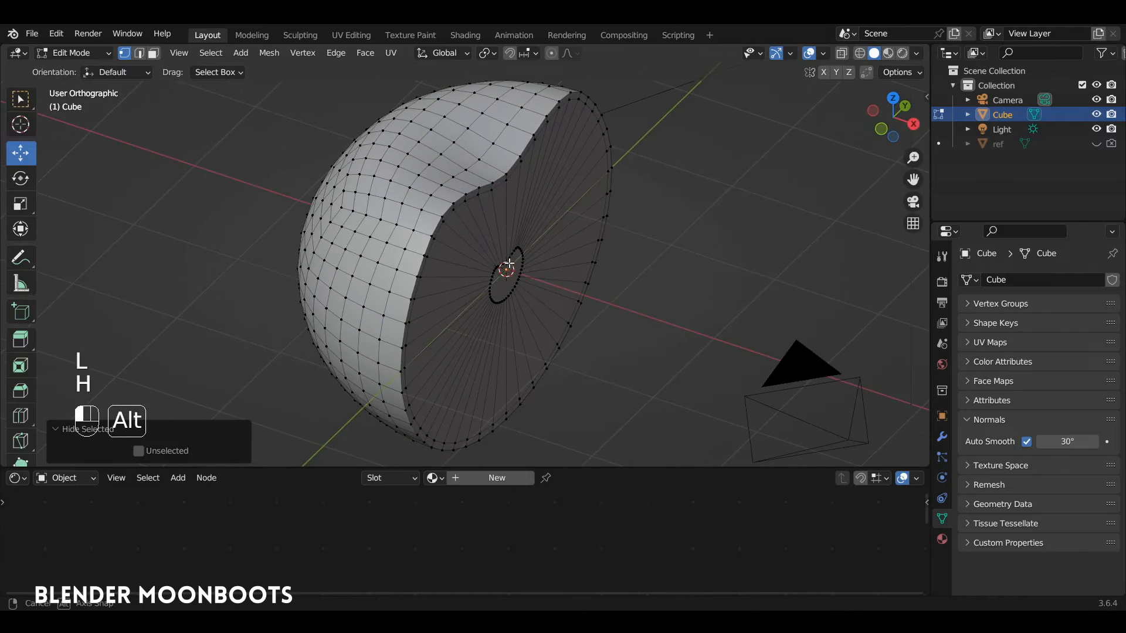
Select the visible half's rim and curved outer surface without the flat cap, and assign them to a new vertex group
alt+click(449, 206)
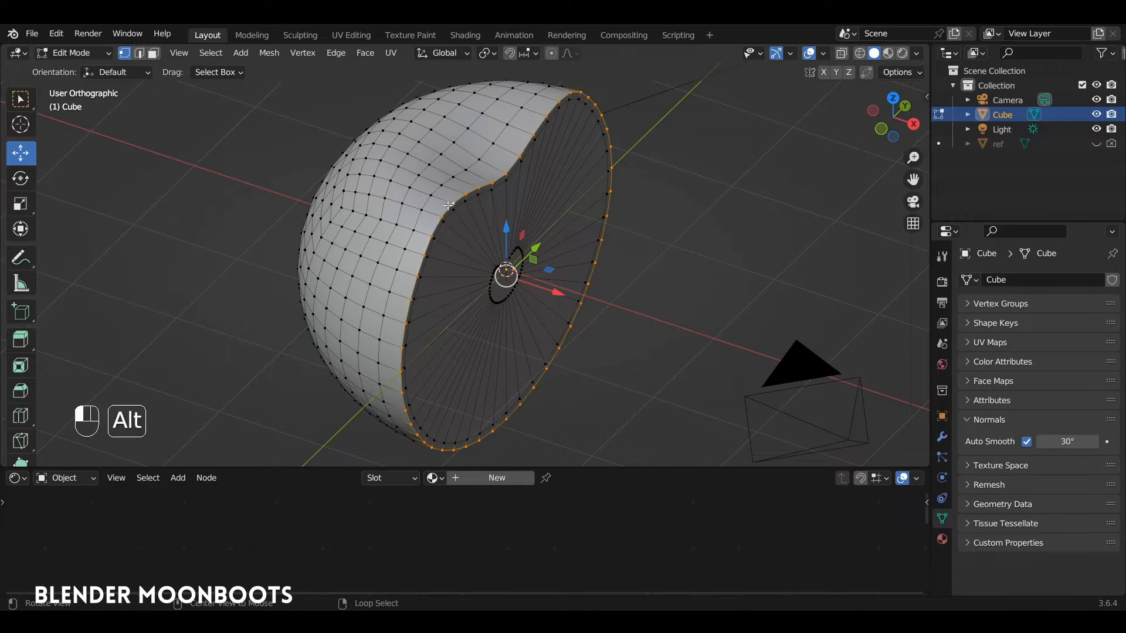
key(KP_1)
key(alt+z)
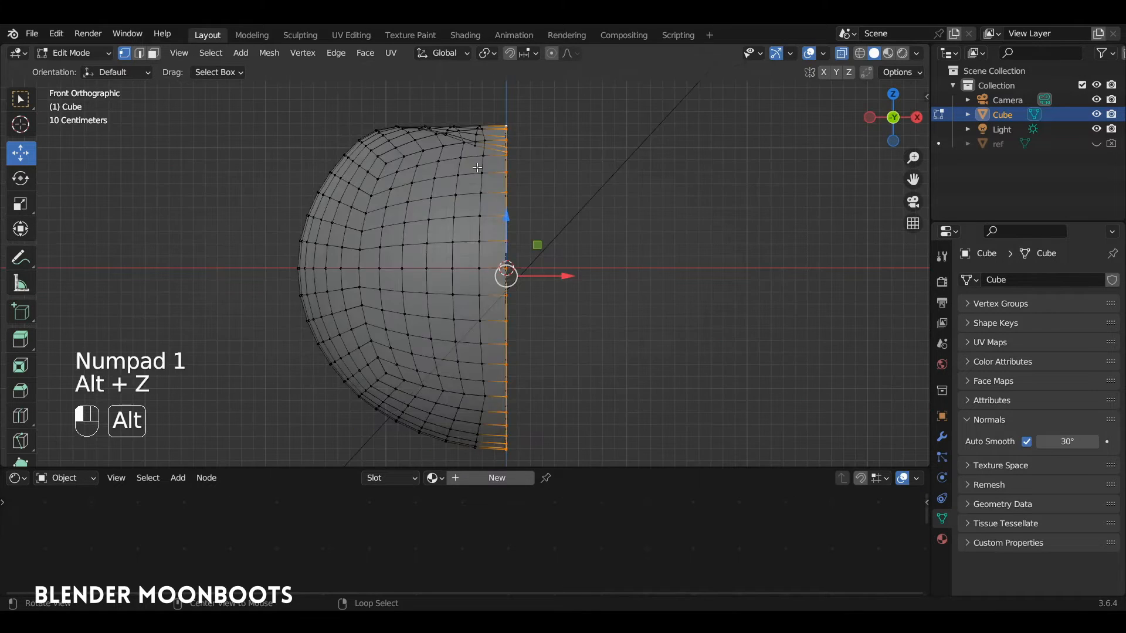
mouse_move(265, 83)
shift+mouse_down()
mouse_move(498, 461)
mouse_move(533, 307)
mouse_move(492, 188)
mouse_move(502, 167)
mouse_move(408, 143)
mouse_move(431, 133)
shift+mouse_up()
key(alt+z)
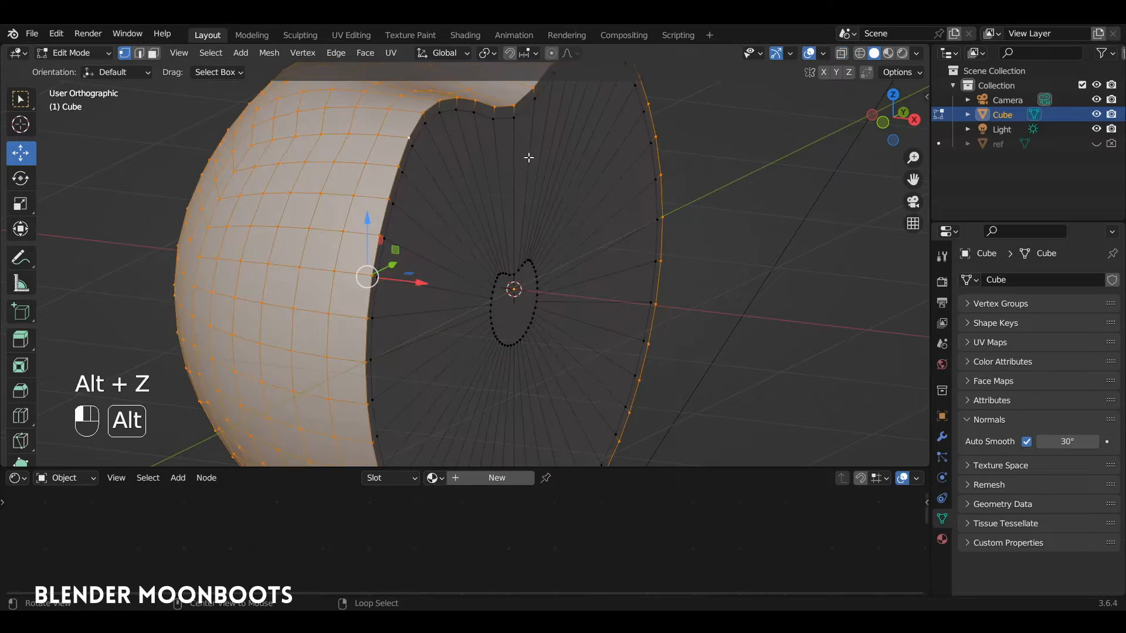
alt+shift+drag(528, 158, 671, 271)
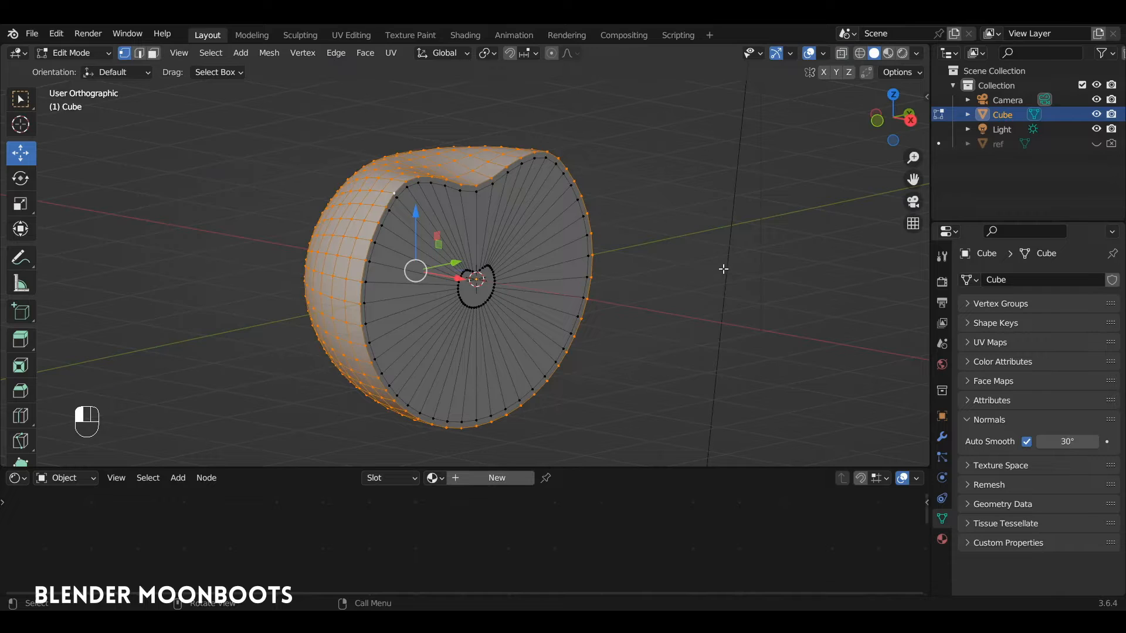
key(ctrl+g)
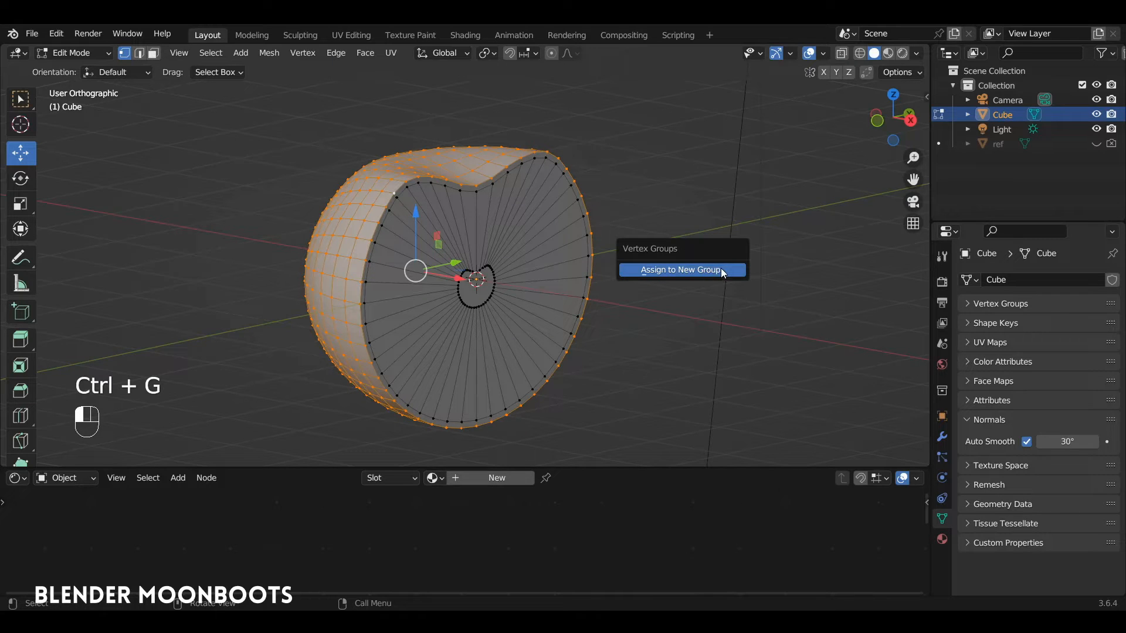
click(719, 269)
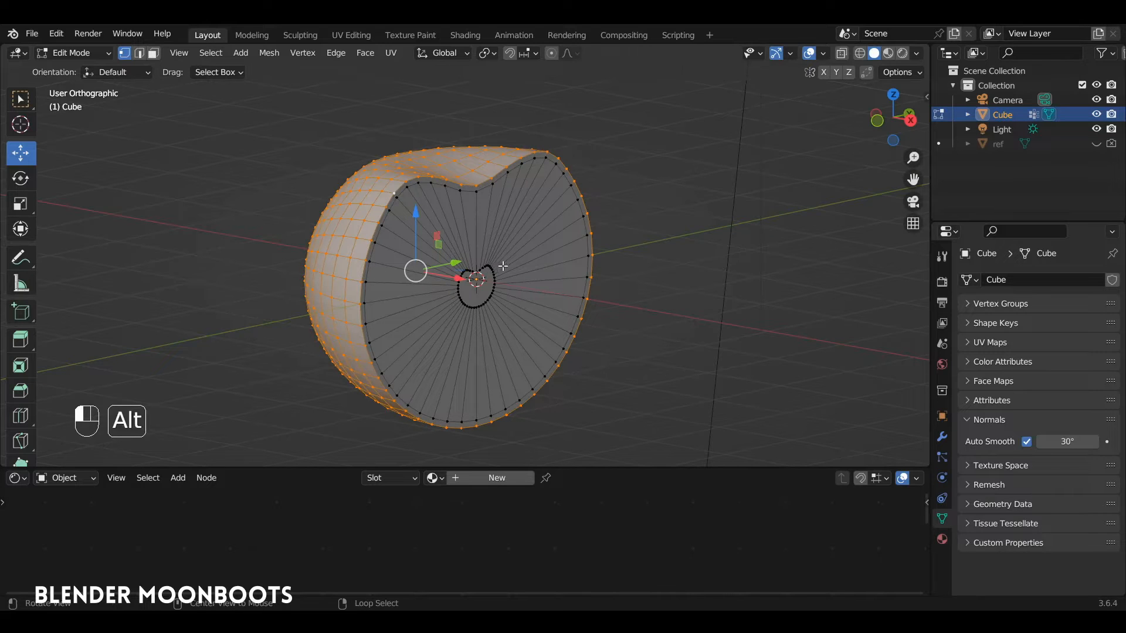
Reveal the whole mesh, and hide the −X half to expose the capped face of the +X half
alt+drag(502, 265, 529, 245)
key(alt+h)
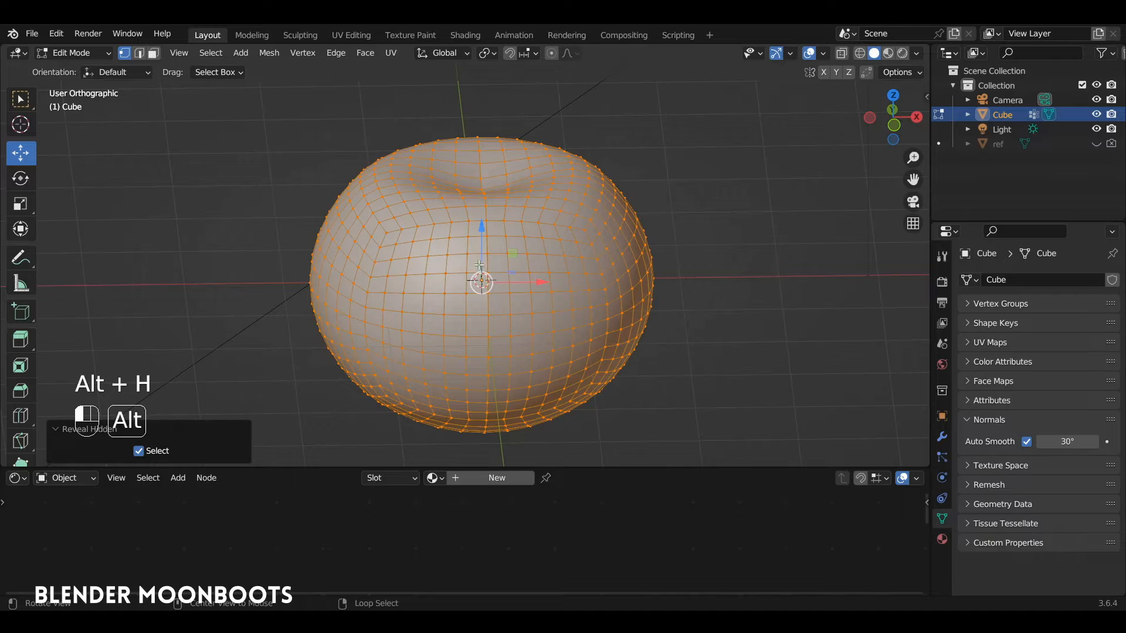
key(alt+a)
key(l)
key(h)
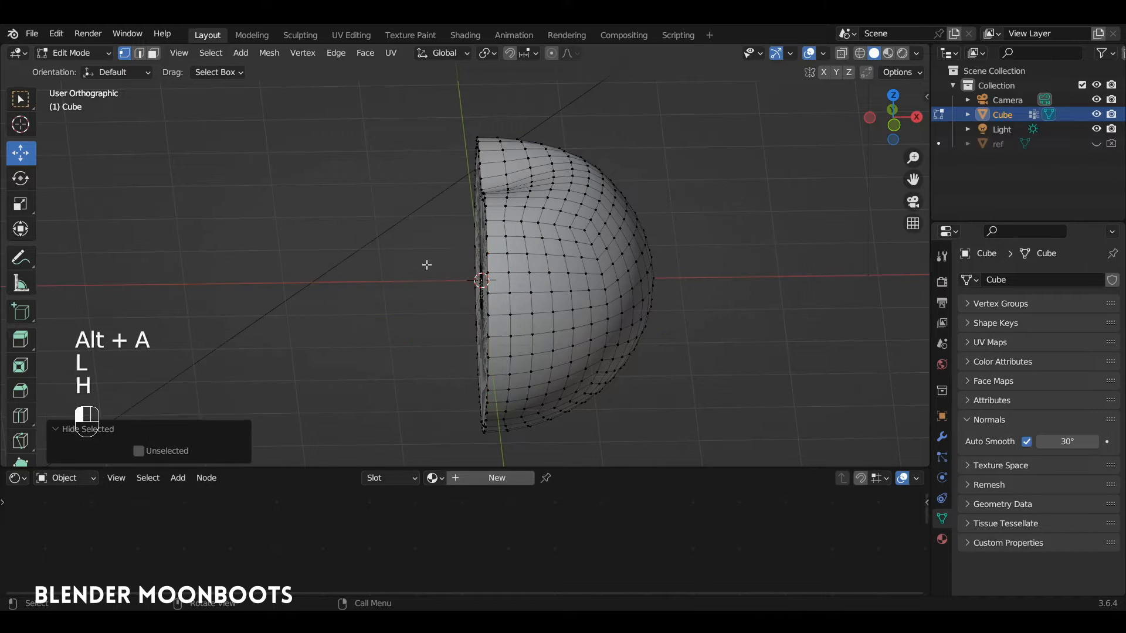
alt+drag(497, 249, 574, 226)
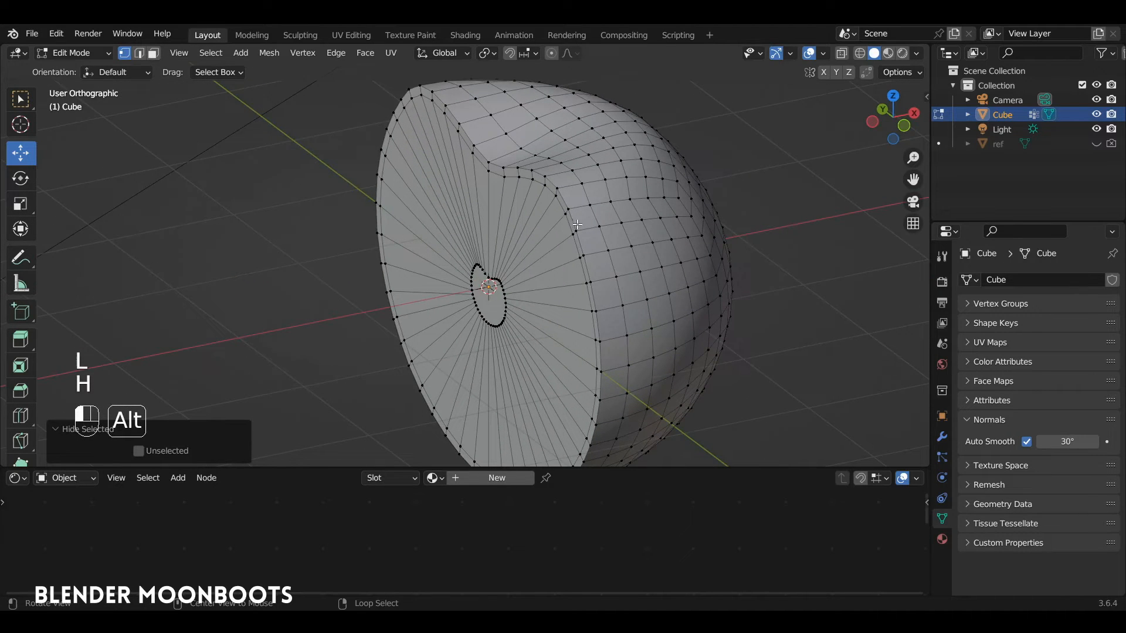
Select the rim loop and entire curved outer surface of the +X half, leaving out the flat cap
alt+click(574, 218)
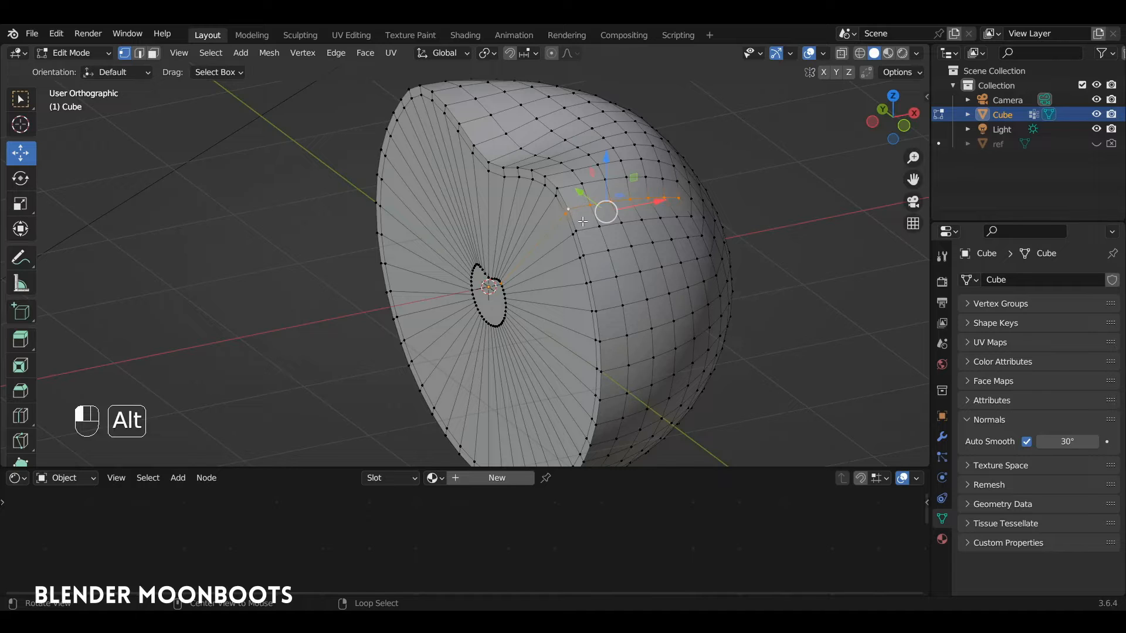
key(alt+a)
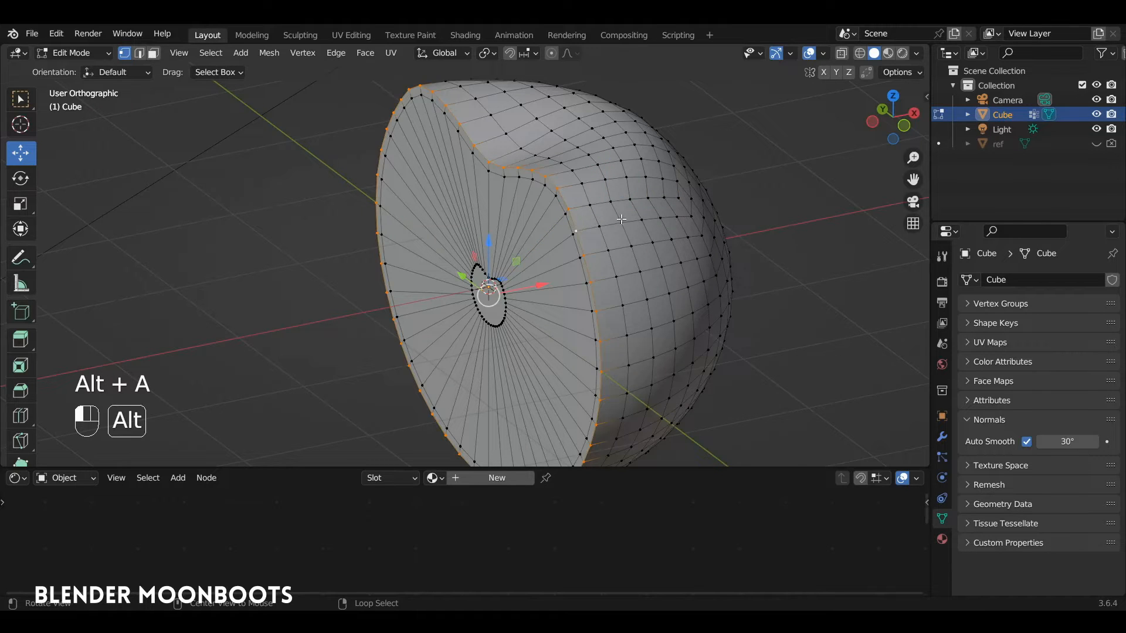
key(KP_1)
key(alt+z)
scroll(683, 150, down, 3)
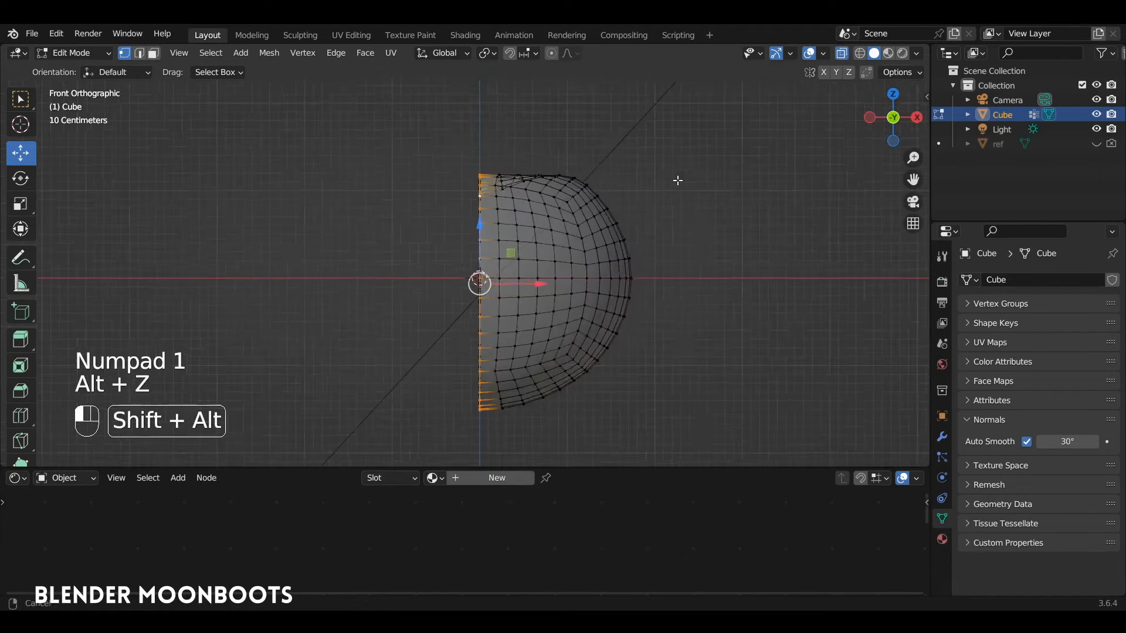
shift+drag(693, 114, 482, 429)
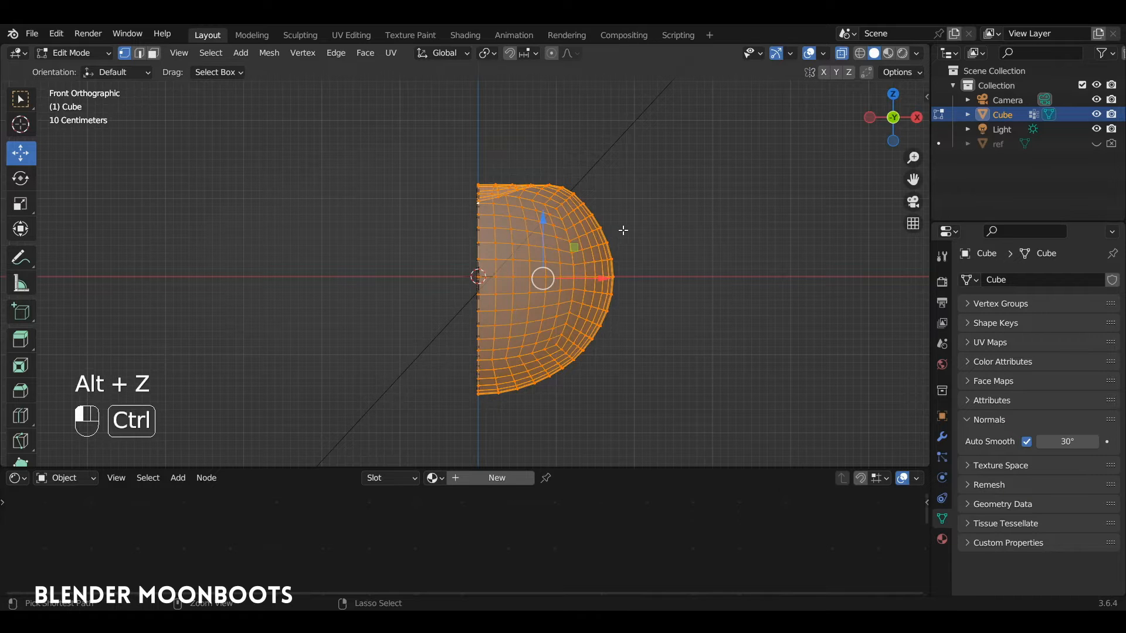
Assign the selected outer surface to the active vertex group, and check the mesh's vertex group list
key(ctrl+g)
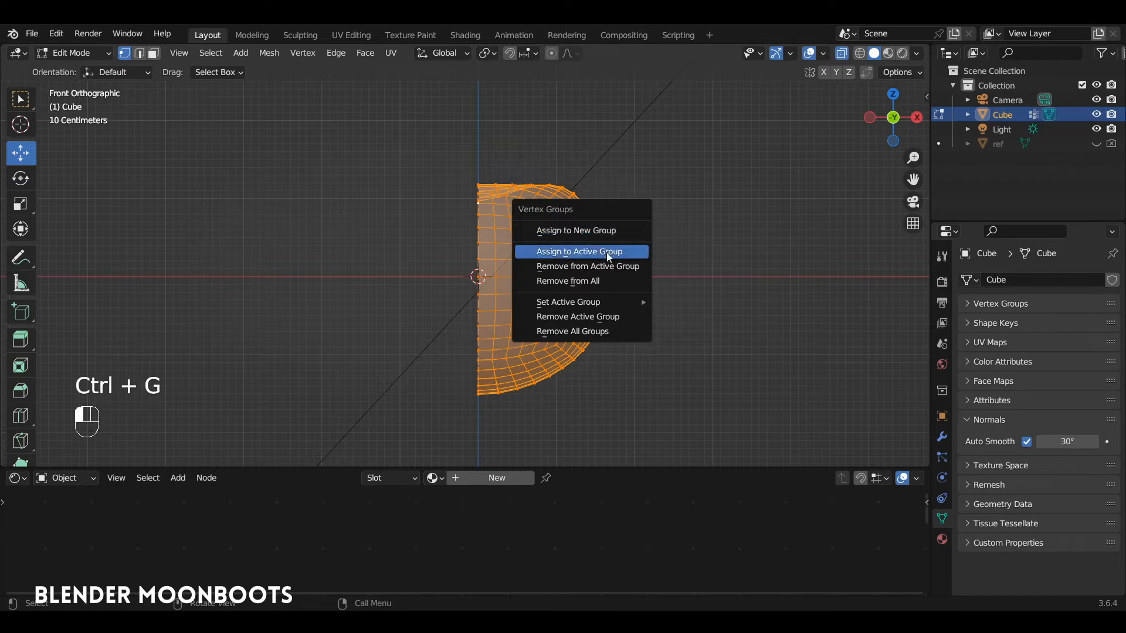
click(606, 252)
middle_drag(606, 252, 627, 266)
key(alt+z)
alt+drag(627, 266, 665, 289)
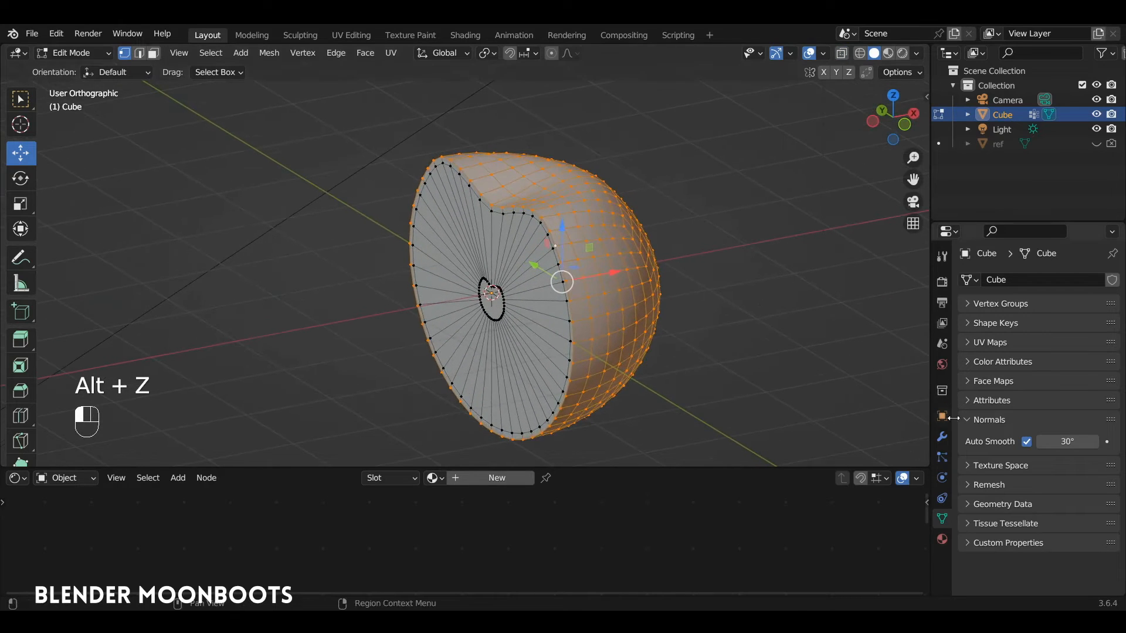
click(966, 305)
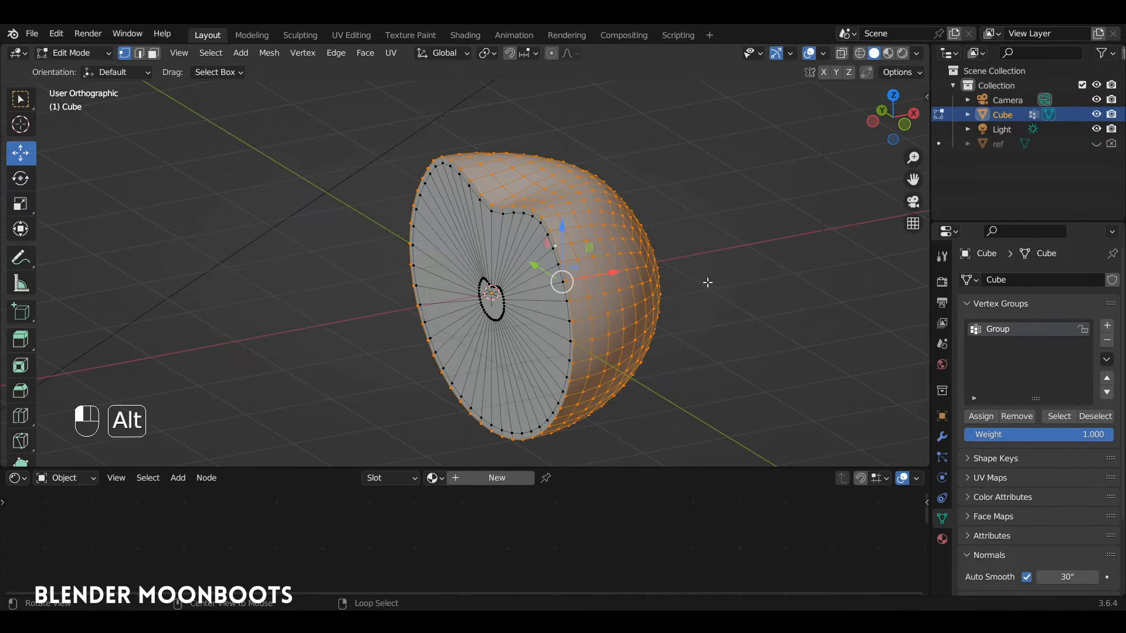
alt+drag(706, 282, 662, 247)
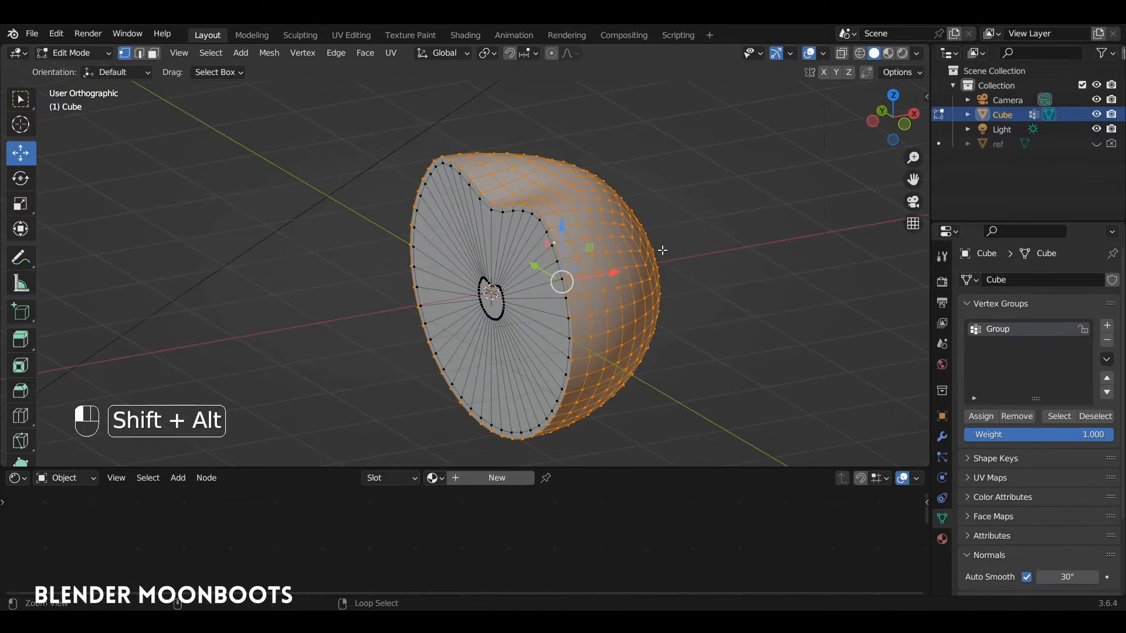
Return to Object Mode and add a Data Transfer modifier to the Cube with ref as its source
key(Tab)
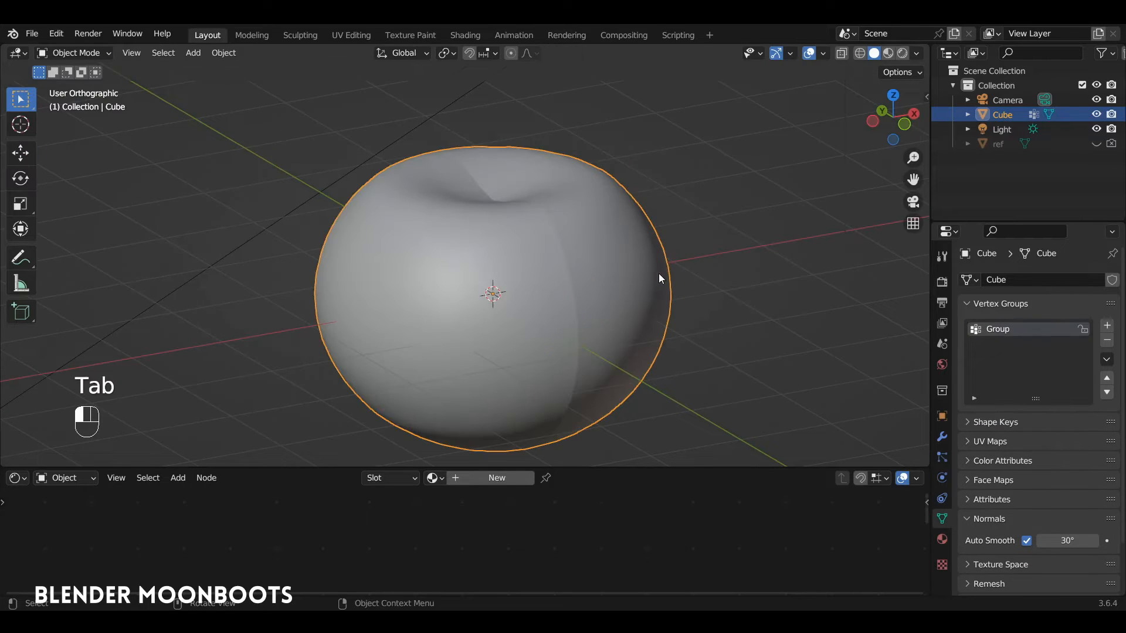
click(943, 441)
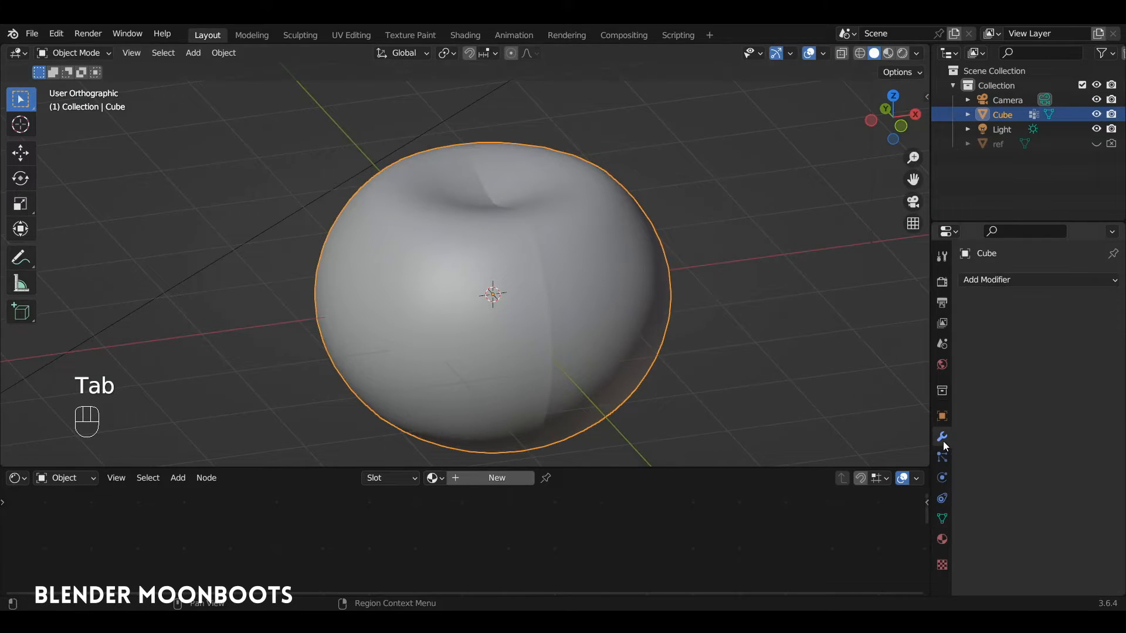
click(984, 280)
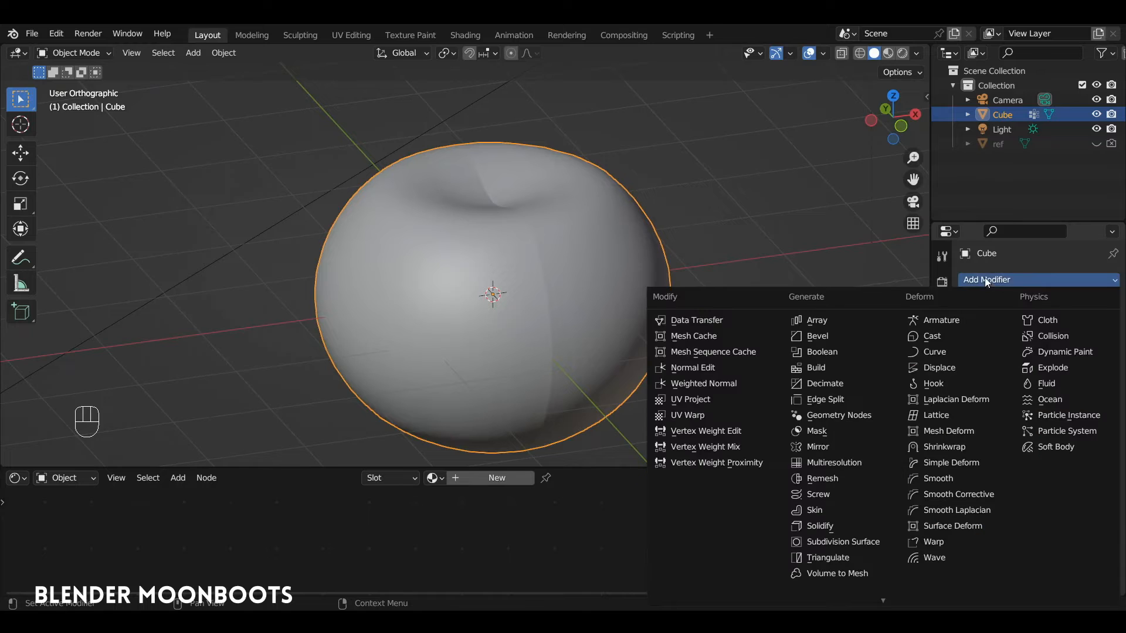
click(733, 327)
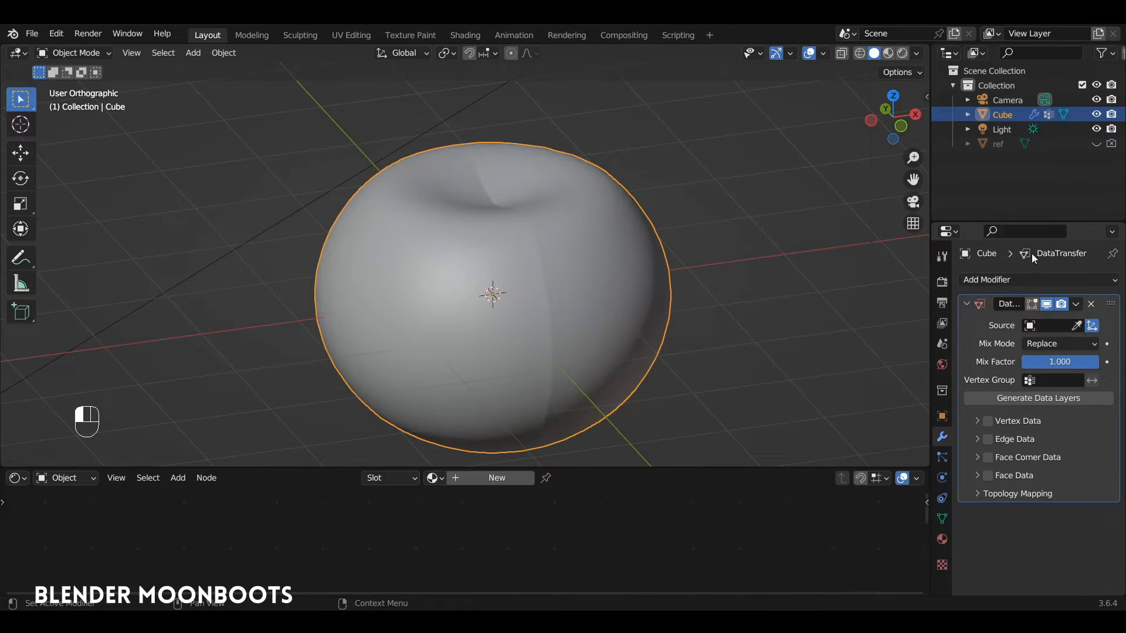
click(1040, 325)
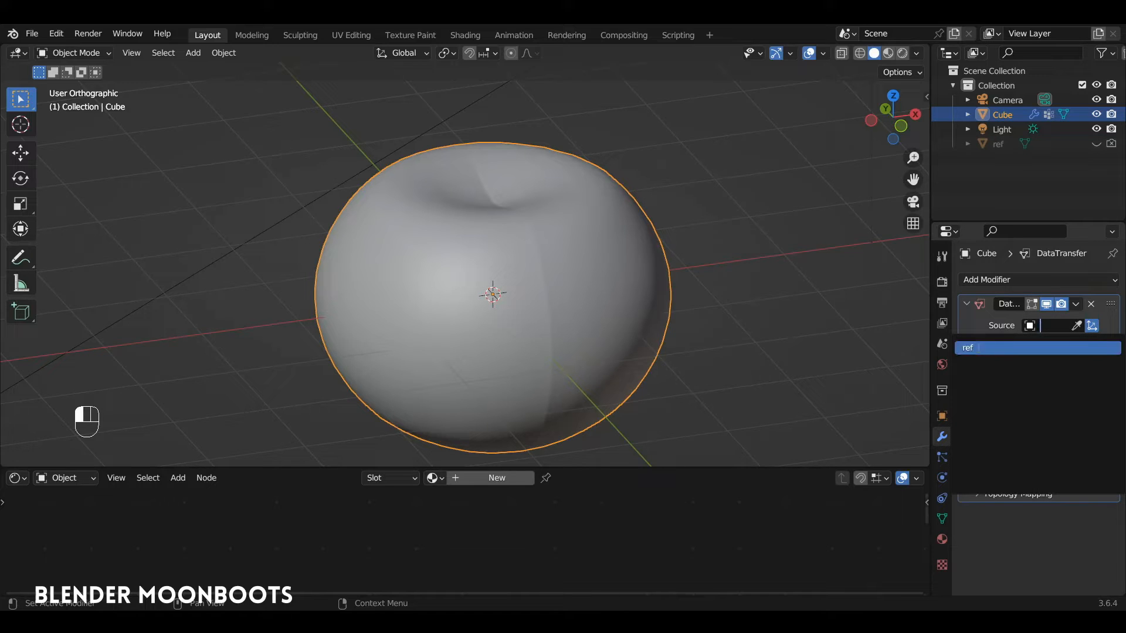
click(976, 348)
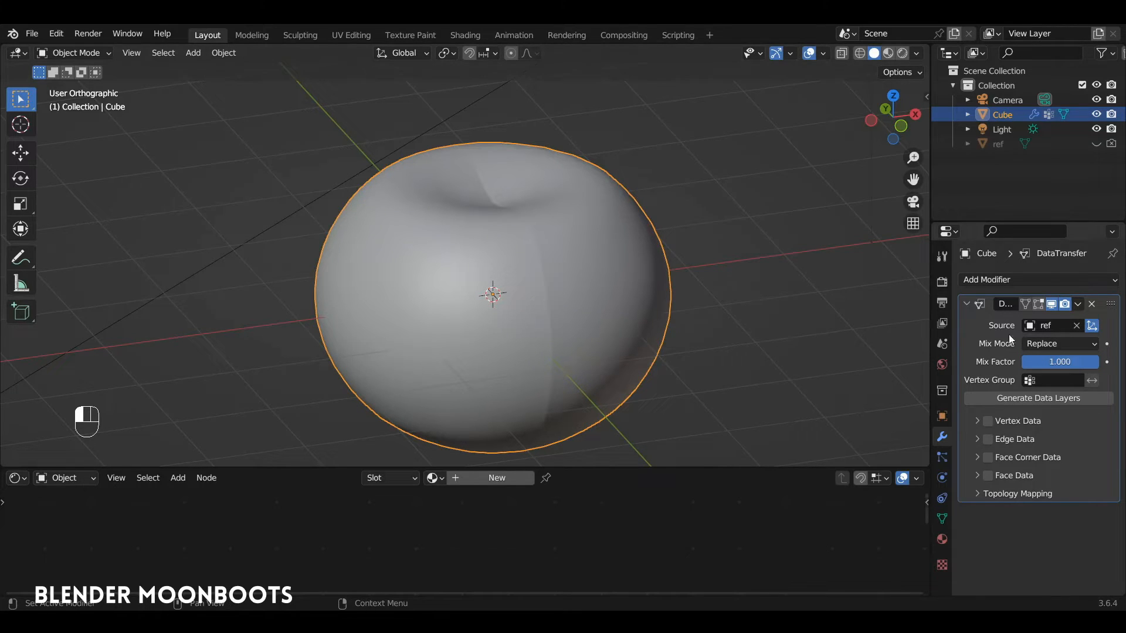
Limit the Data Transfer modifier to the vertex group named Group, and enable Face Corner Data
click(1035, 380)
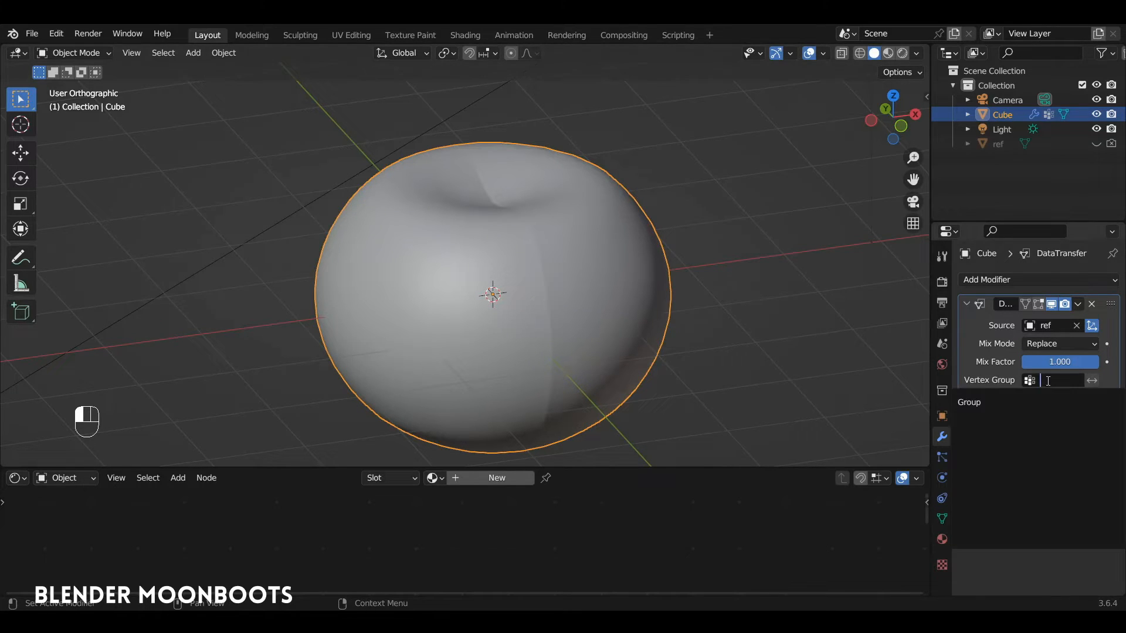
click(1008, 403)
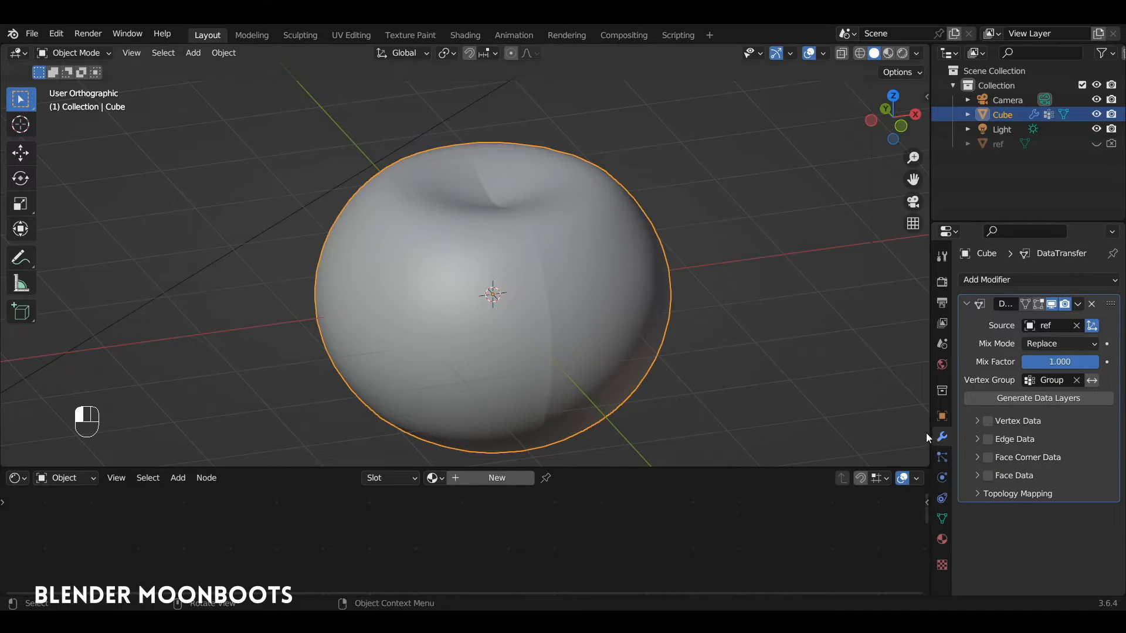
drag(931, 433, 906, 433)
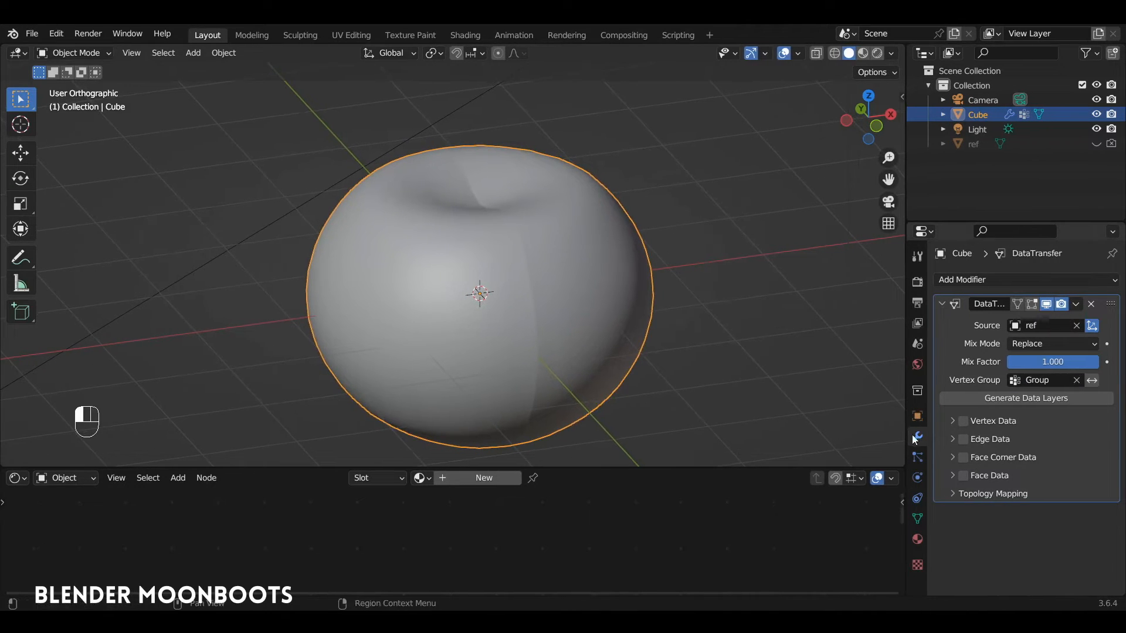
click(952, 458)
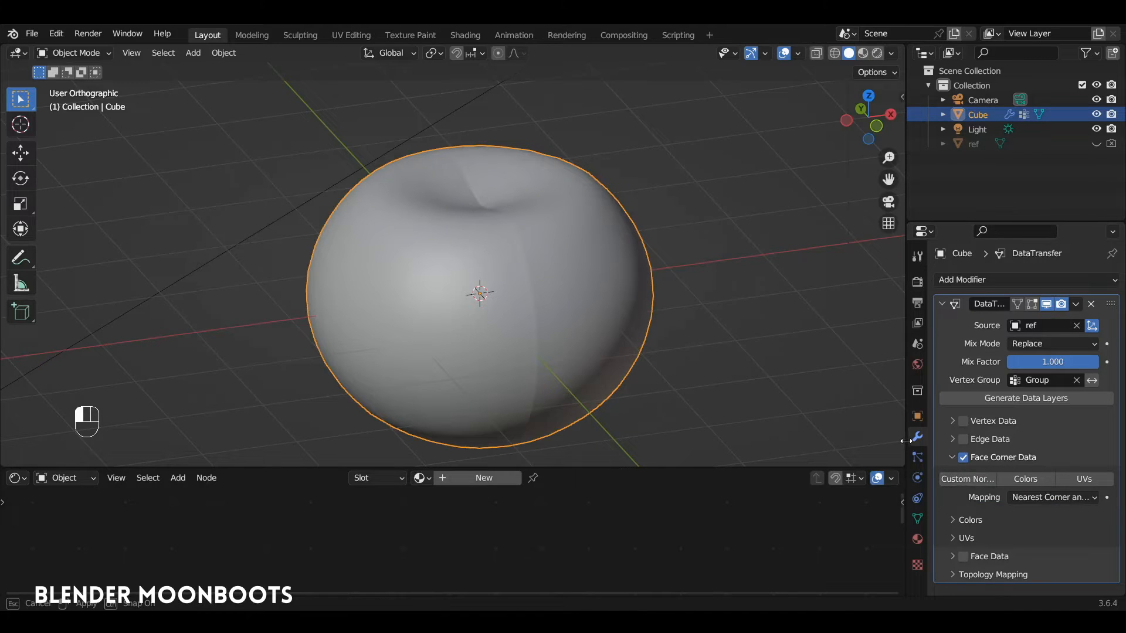
Enable custom normals in the Cube's Data Transfer modifier, generate its data layers, and apply the modifier
drag(906, 445, 863, 445)
click(931, 480)
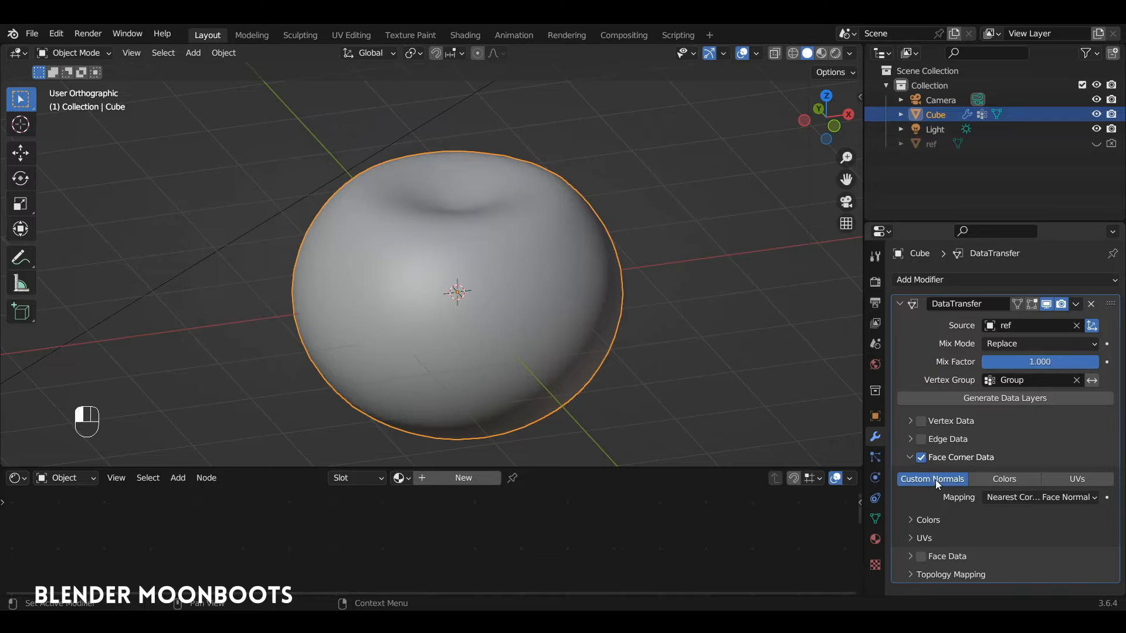
click(991, 401)
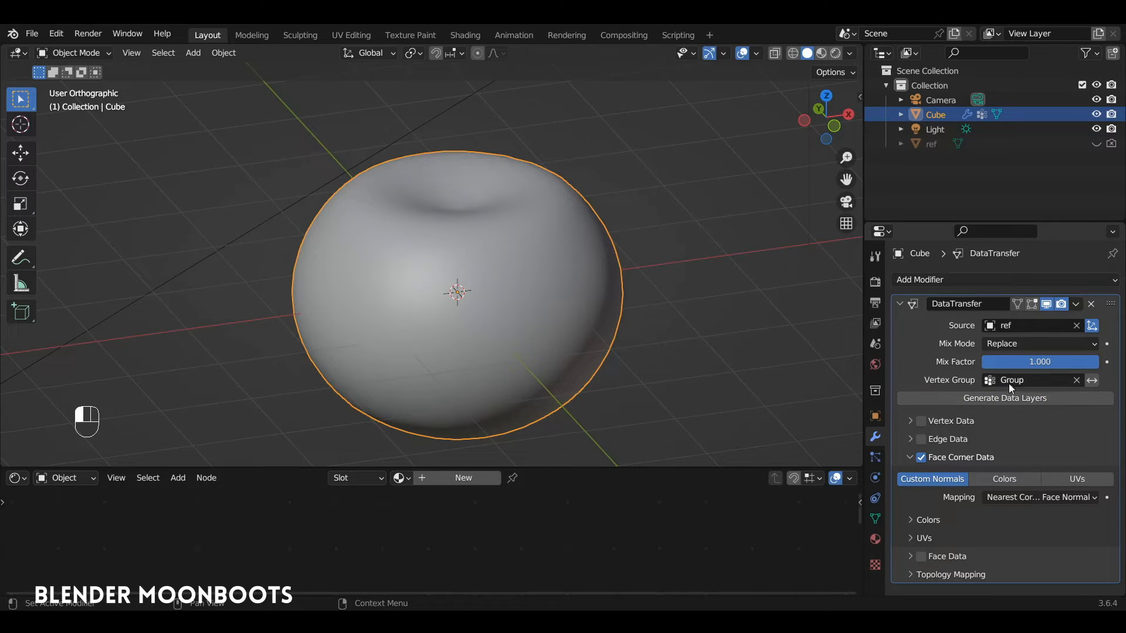
click(1074, 304)
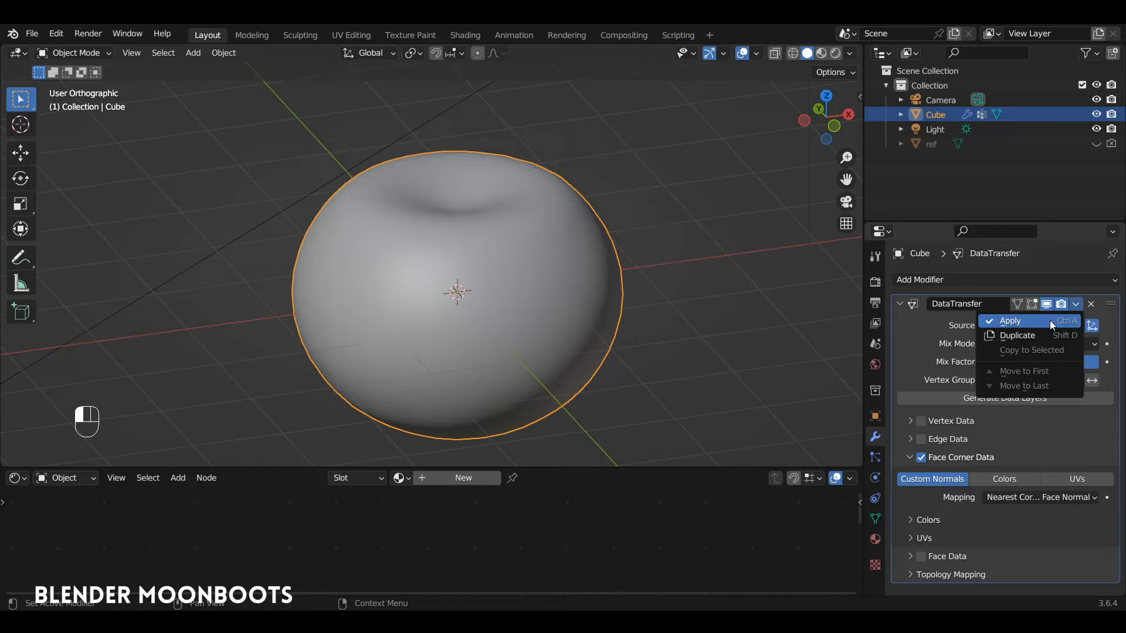
click(1050, 320)
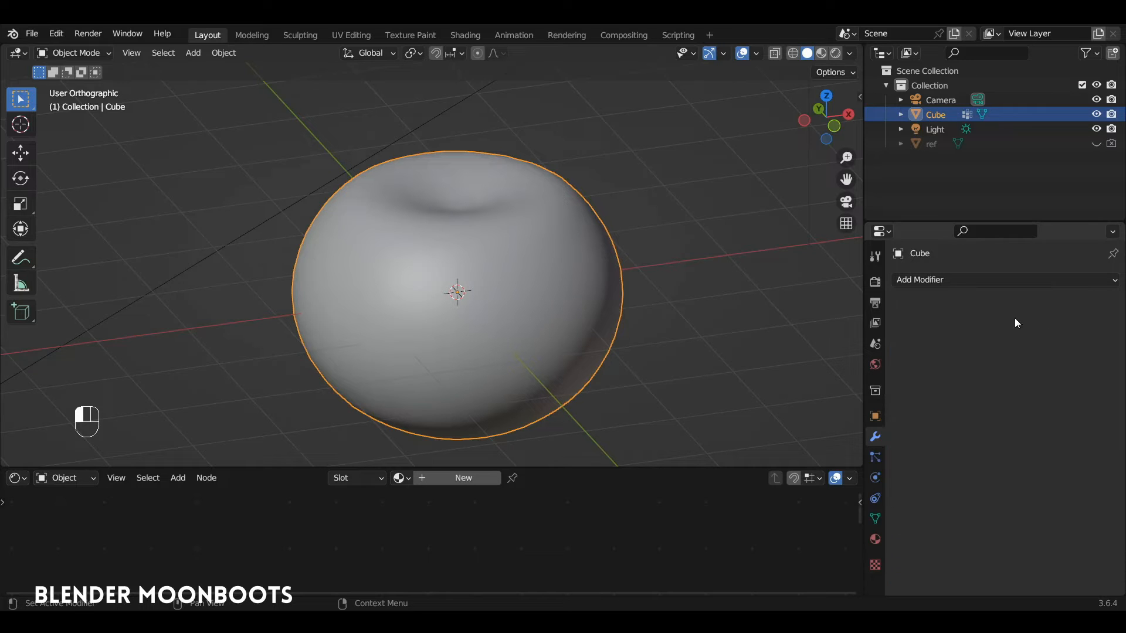
Inspect the seam's shading from several angles in rendered and material preview, and return to solid shading
alt+drag(586, 285, 416, 291)
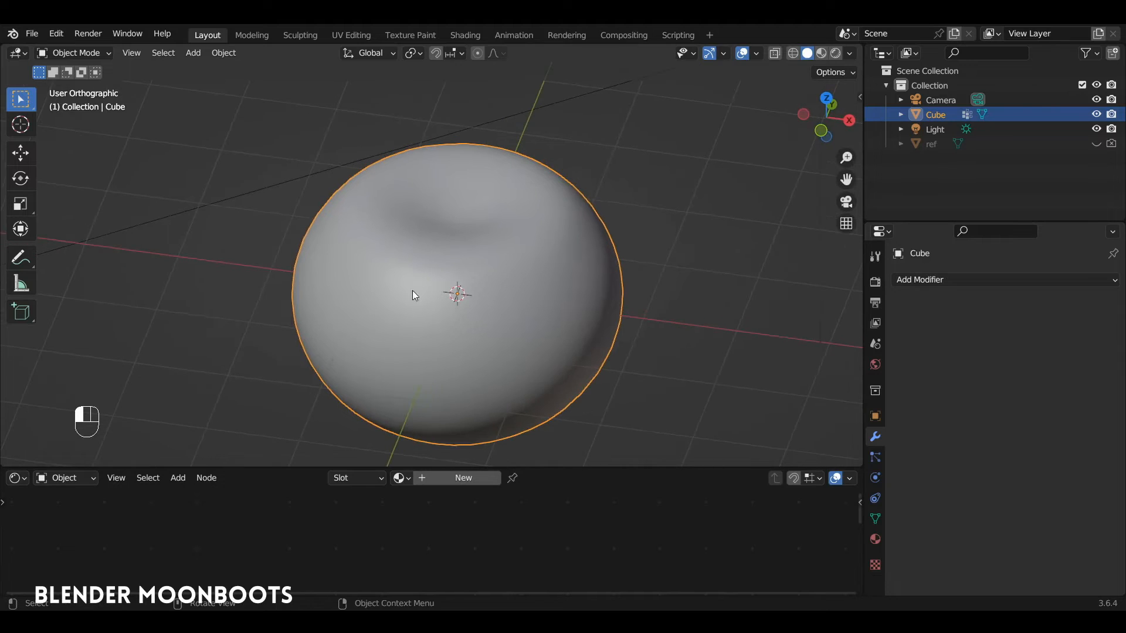
alt+drag(495, 289, 490, 250)
ctrl+alt+drag(624, 170, 622, 202)
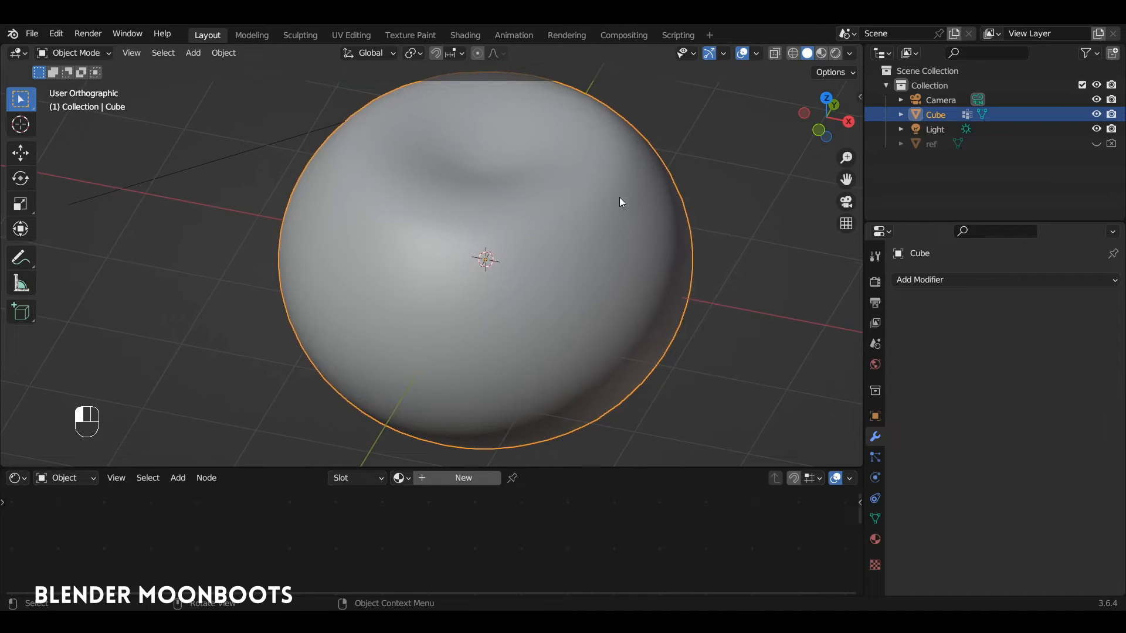
click(835, 54)
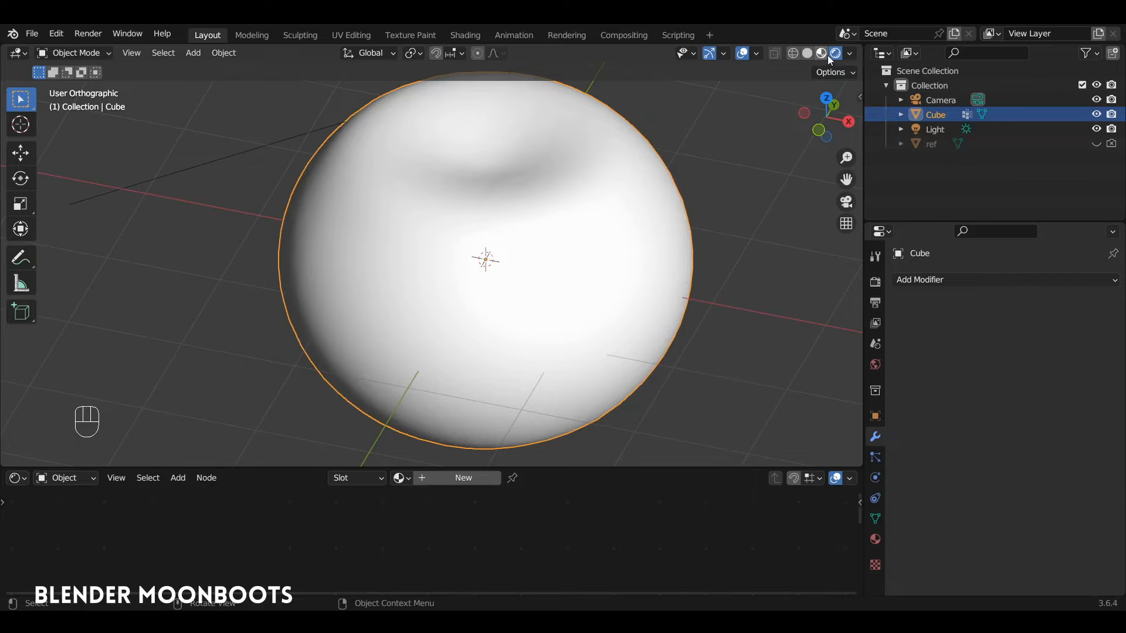
click(820, 54)
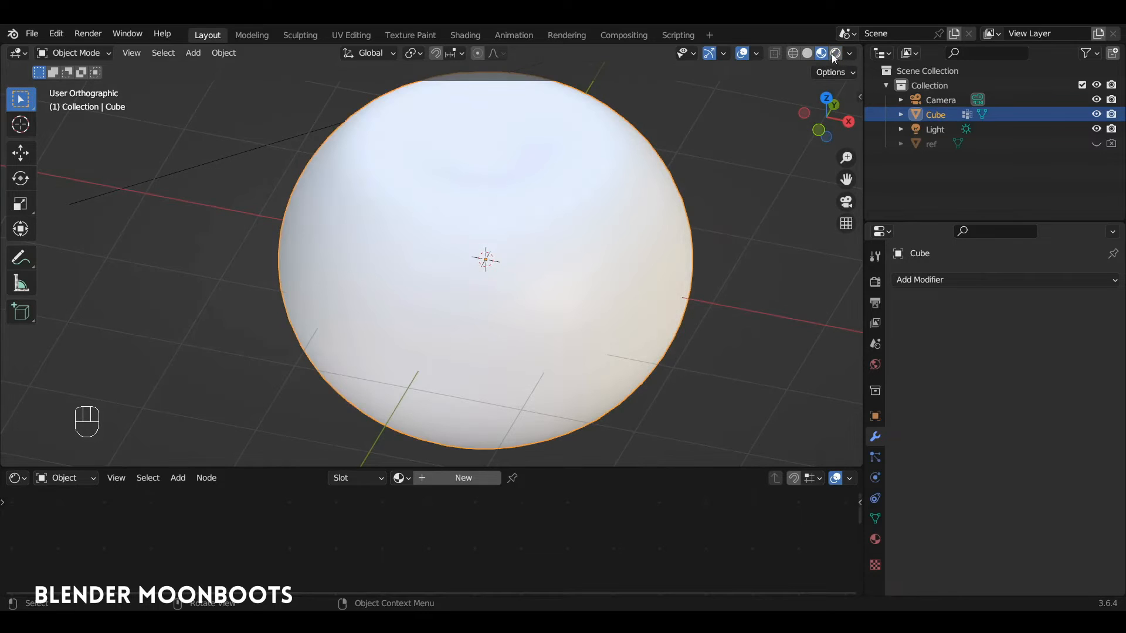
click(835, 55)
mouse_move(481, 309)
alt+mouse_down()
mouse_move(510, 282)
mouse_move(518, 226)
alt+mouse_up()
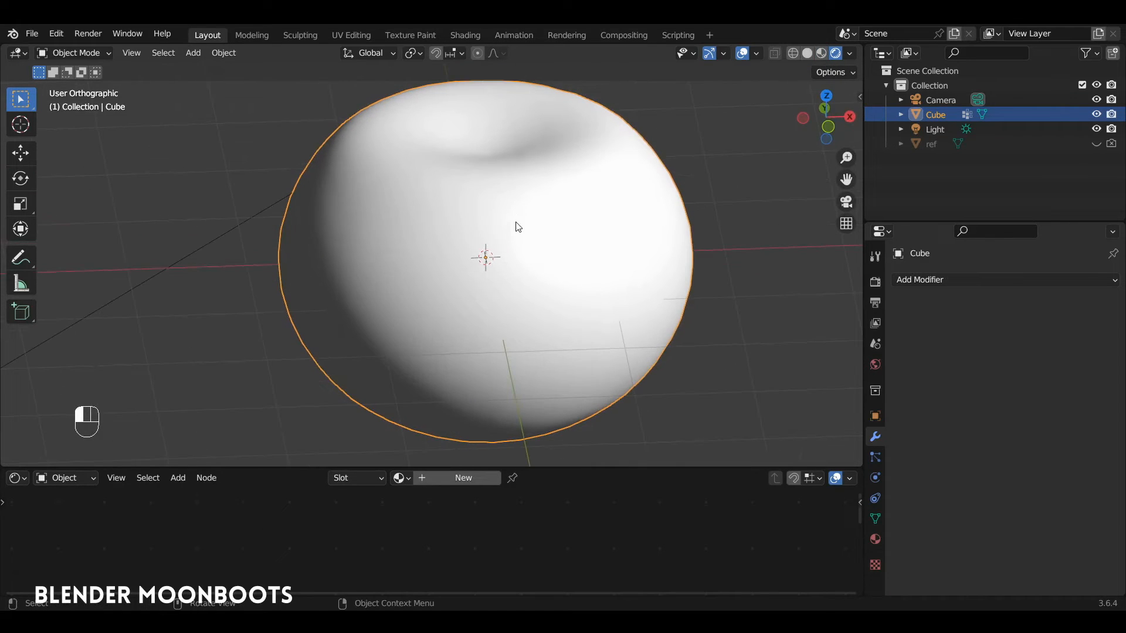
click(808, 54)
alt+drag(587, 211, 570, 228)
Reveal the hidden geometry in Edit Mode and separate the linked +X half from the Cube into its own object
key(Tab)
key(alt+h)
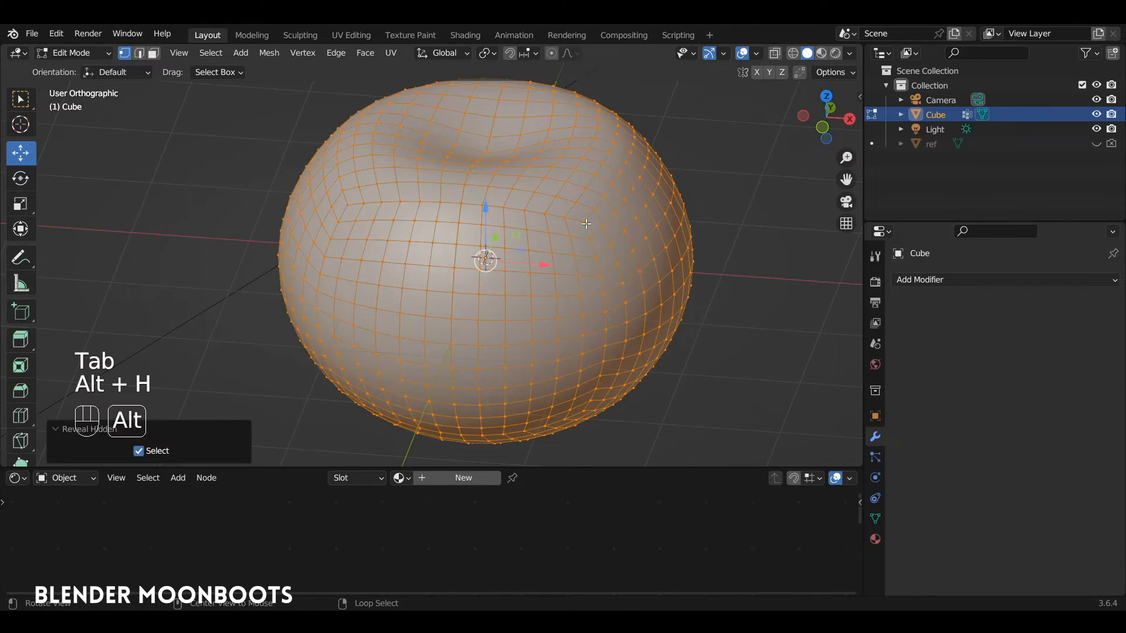
key(a)
key(a)
key(l)
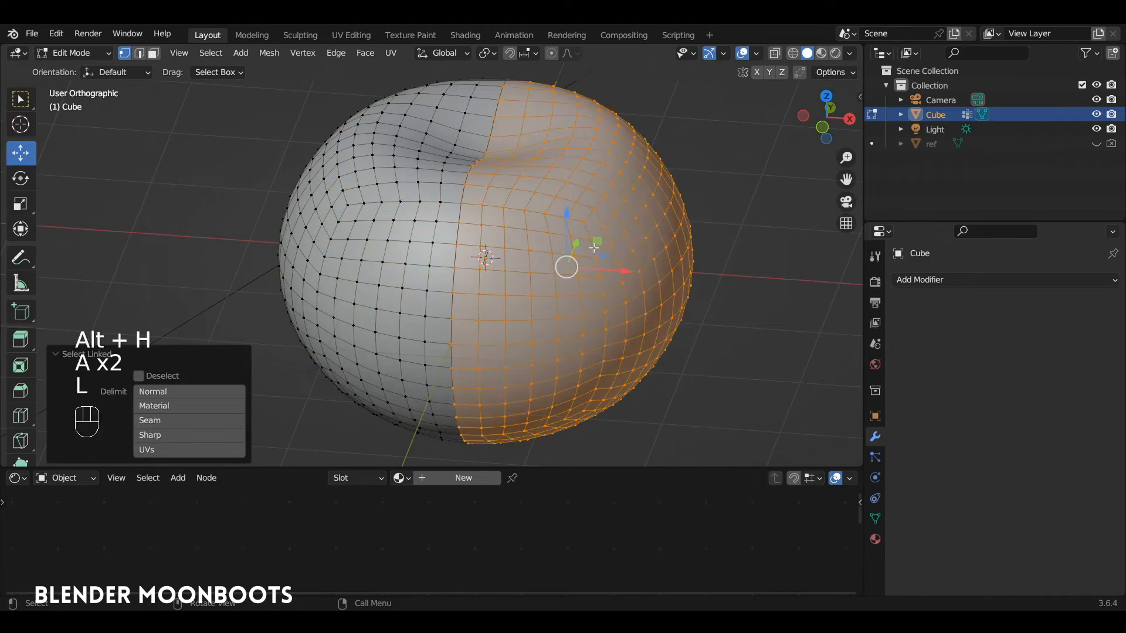
alt+drag(668, 235, 637, 233)
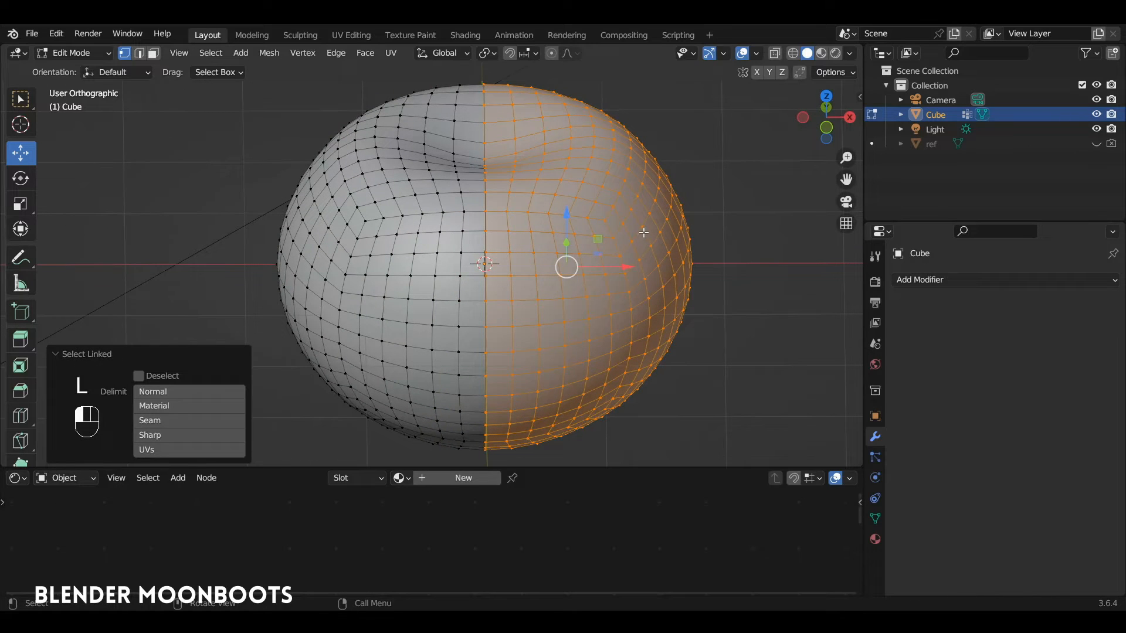
key(p)
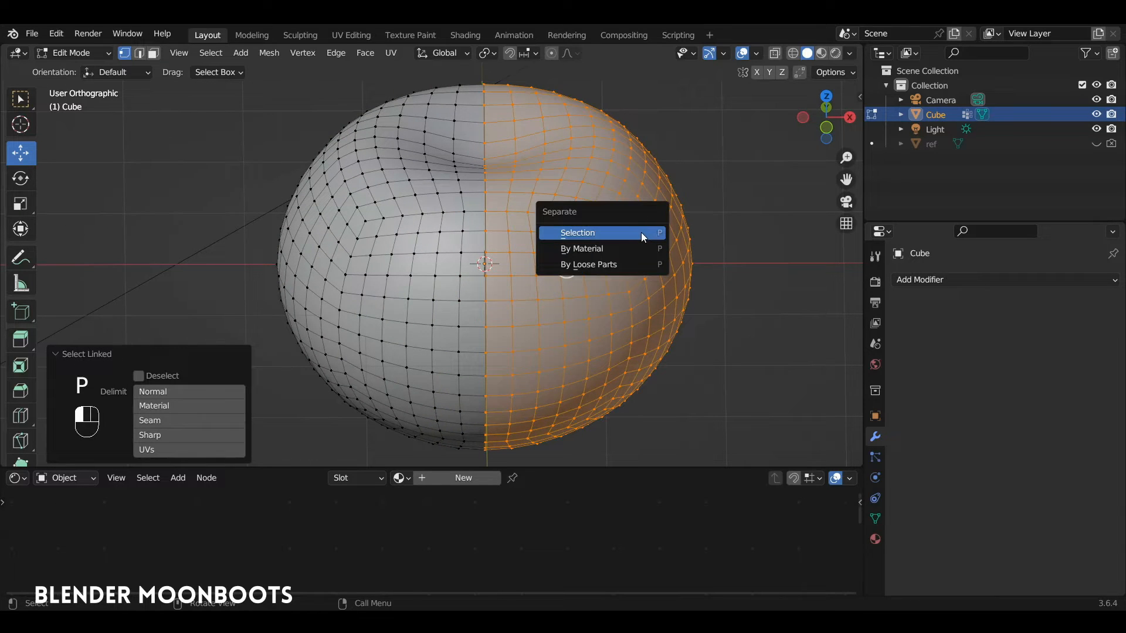
click(642, 232)
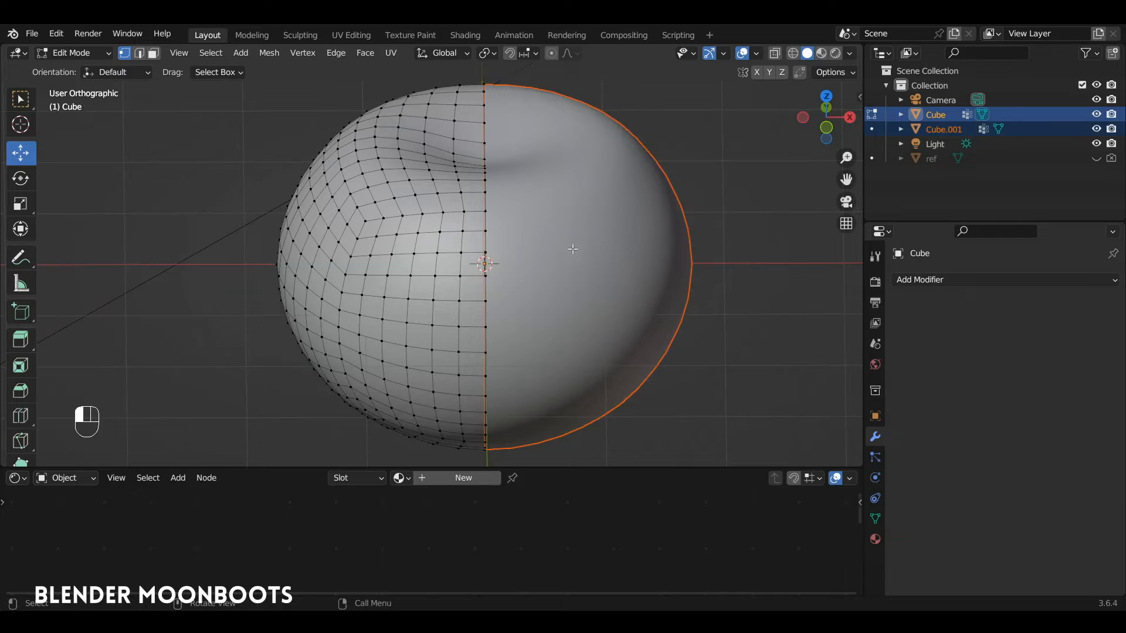
key(Tab)
Check the shading across the two separated halves in material preview and rendered view, and return to solid shading
click(449, 251)
click(820, 53)
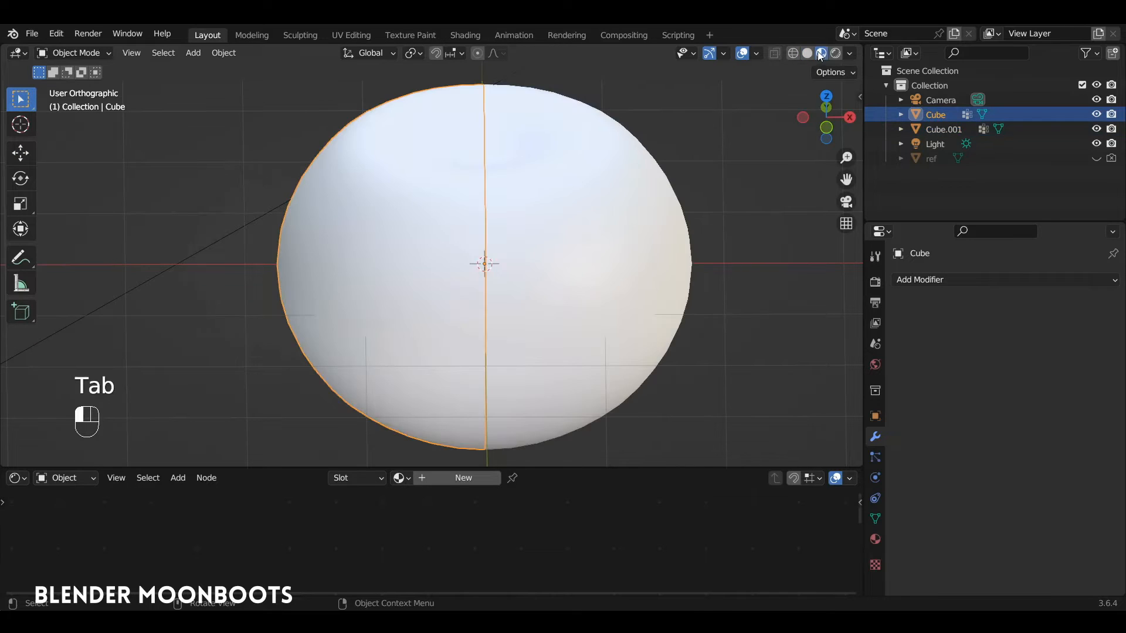
key(a)
key(a)
alt+drag(628, 216, 601, 229)
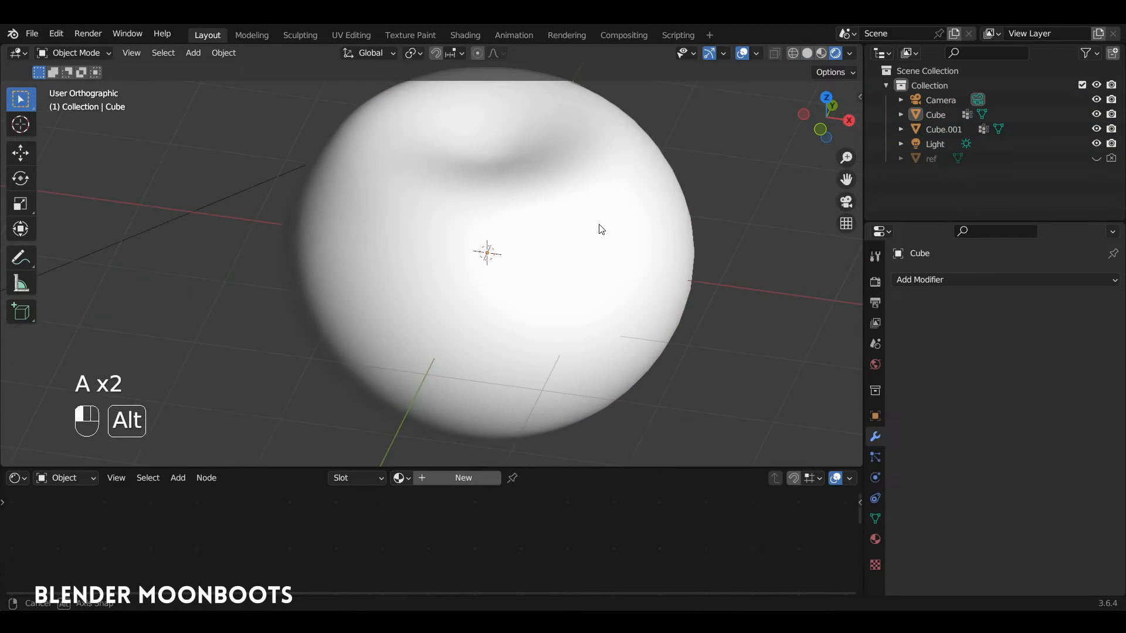
click(806, 53)
mouse_move(651, 176)
alt+mouse_down()
mouse_move(561, 241)
mouse_move(497, 182)
alt+mouse_up()
Select both halves and set their origins to their own geometry
click(583, 227)
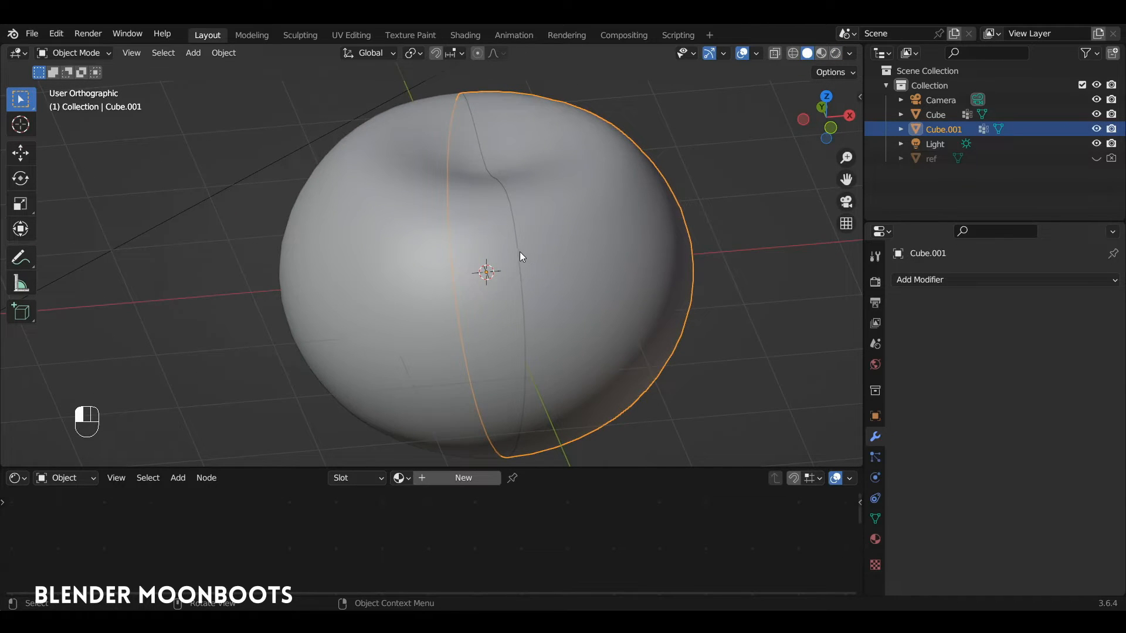
shift+click(447, 282)
alt+shift+drag(447, 281, 575, 229)
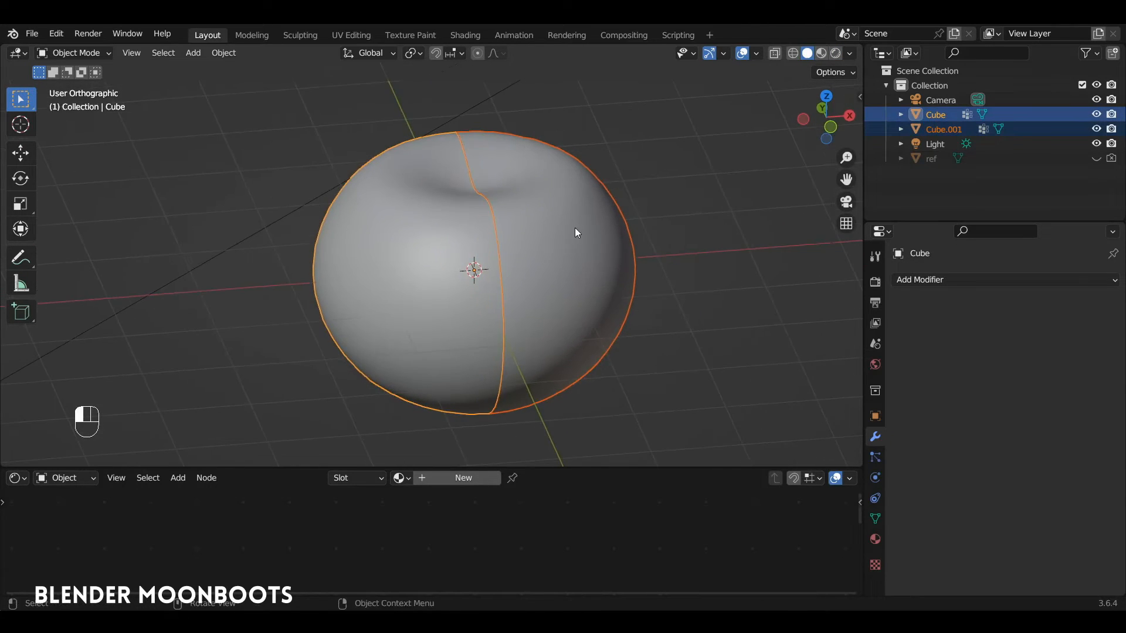
right_click(578, 227)
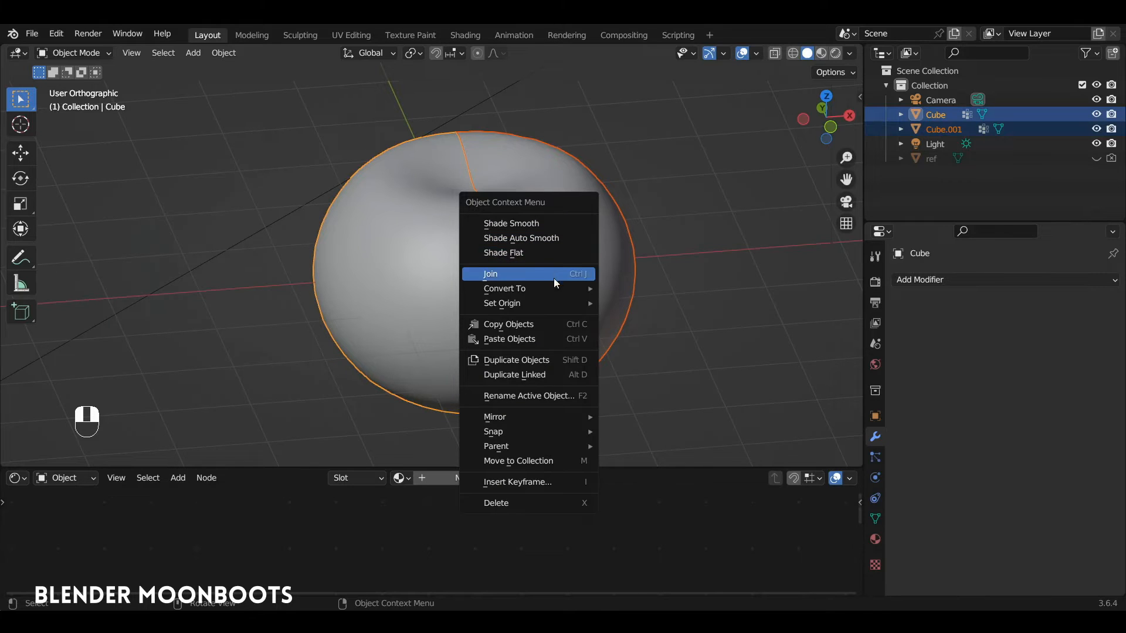
mouse_move(581, 302)
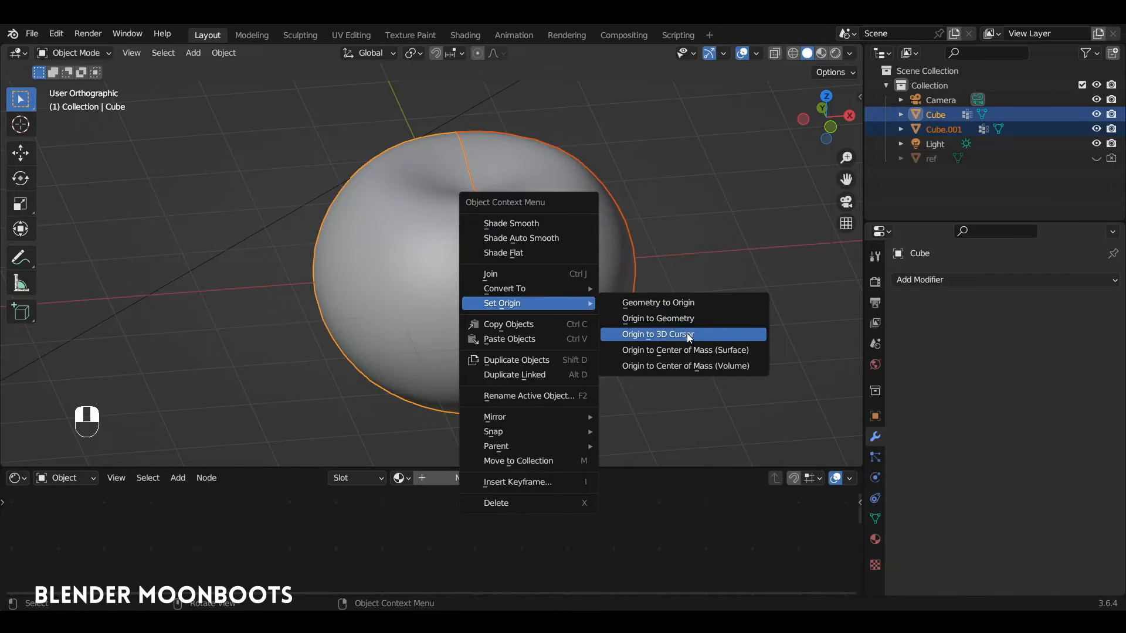
click(703, 320)
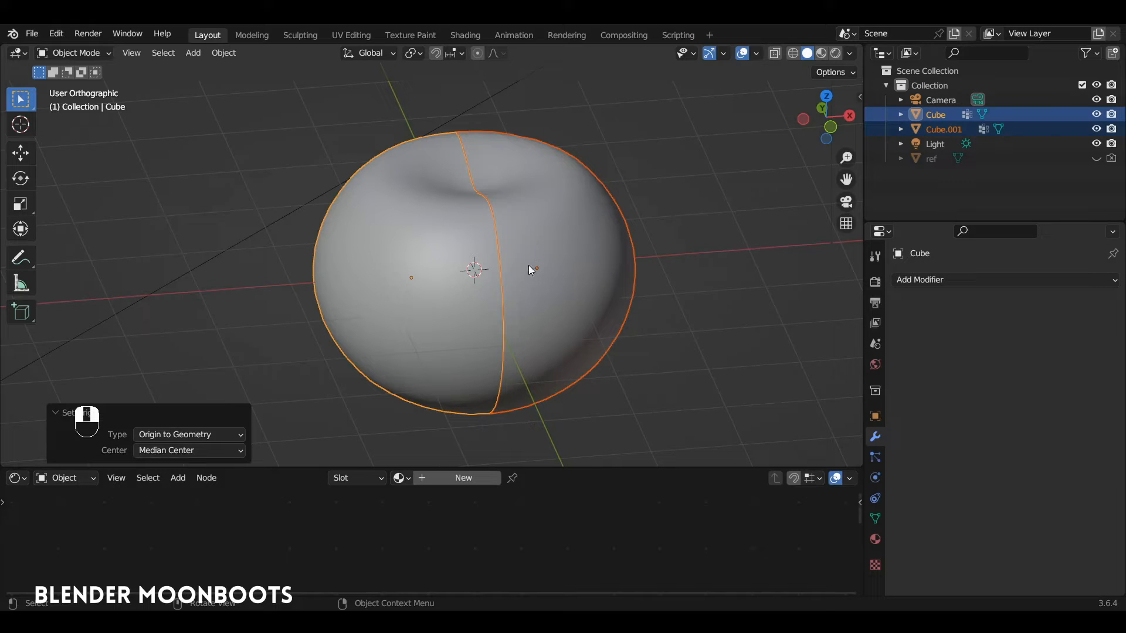
alt+drag(572, 266, 561, 238)
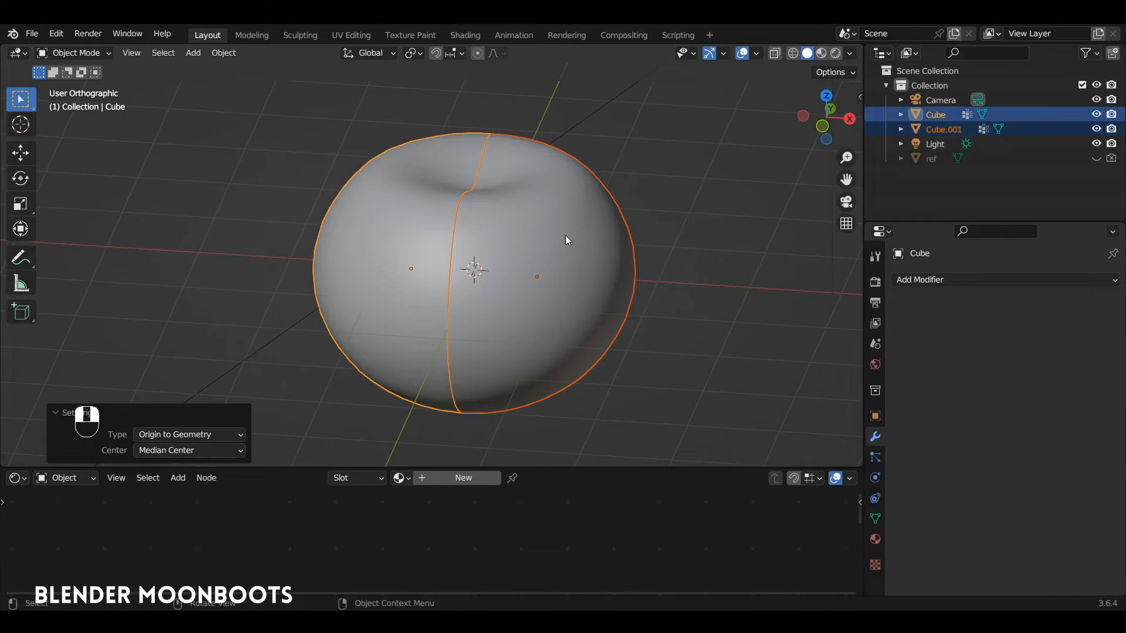
right_click(565, 235)
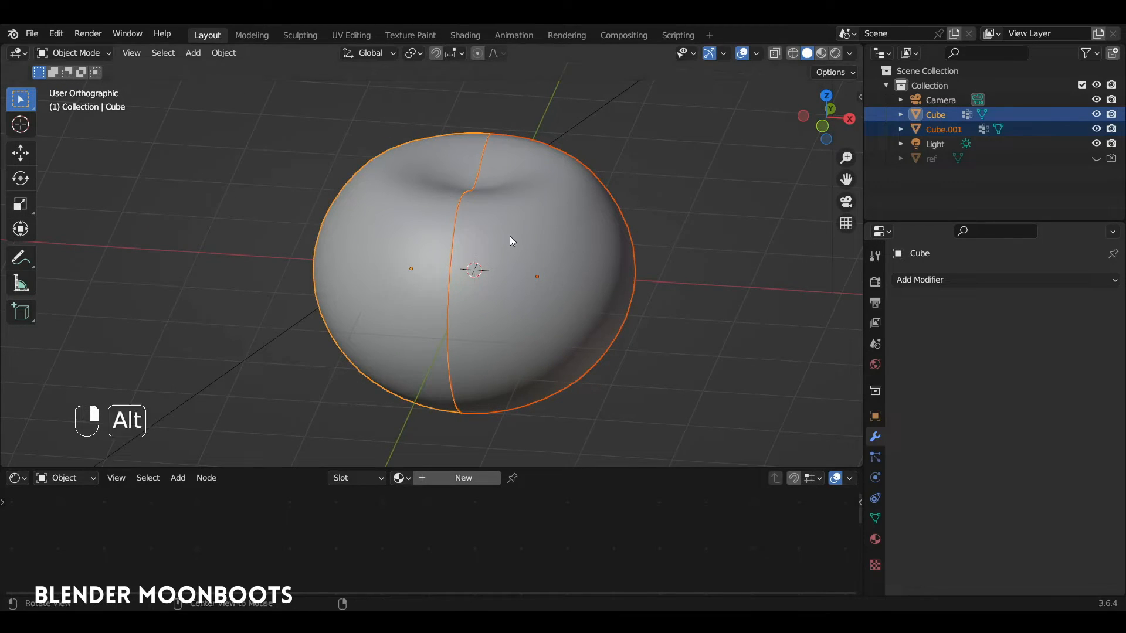
mouse_move(512, 239)
alt+mouse_down()
mouse_move(512, 216)
mouse_move(511, 227)
alt+mouse_up()
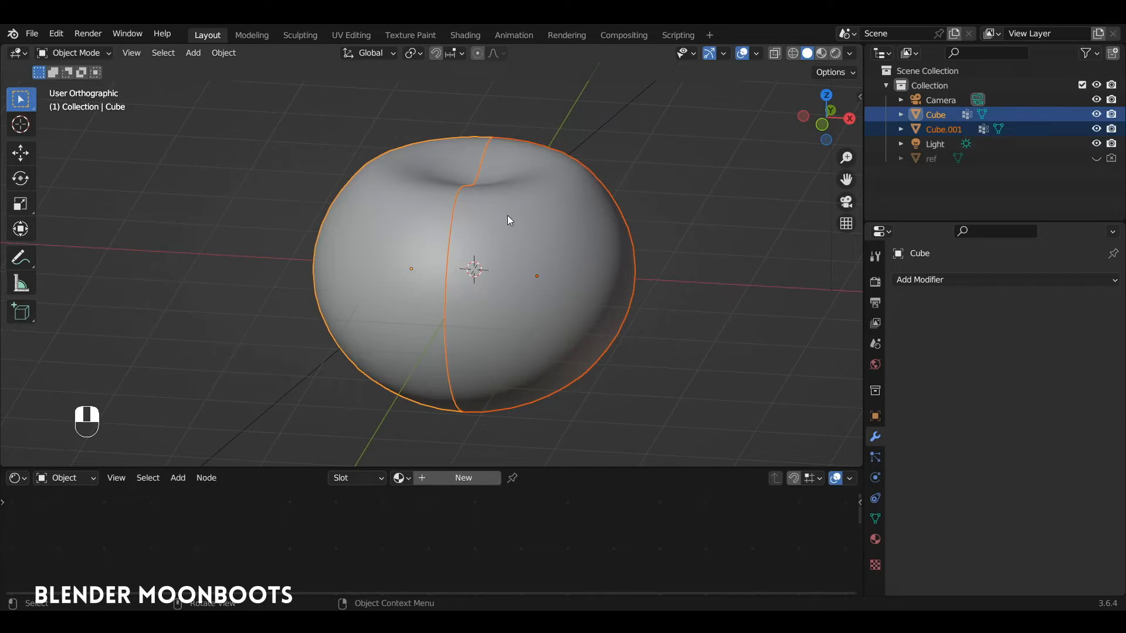
In front view, raise both halves about 1.55 m along Z to bring them above the ground line
key(KP_1)
key(shift+space)
click(461, 279)
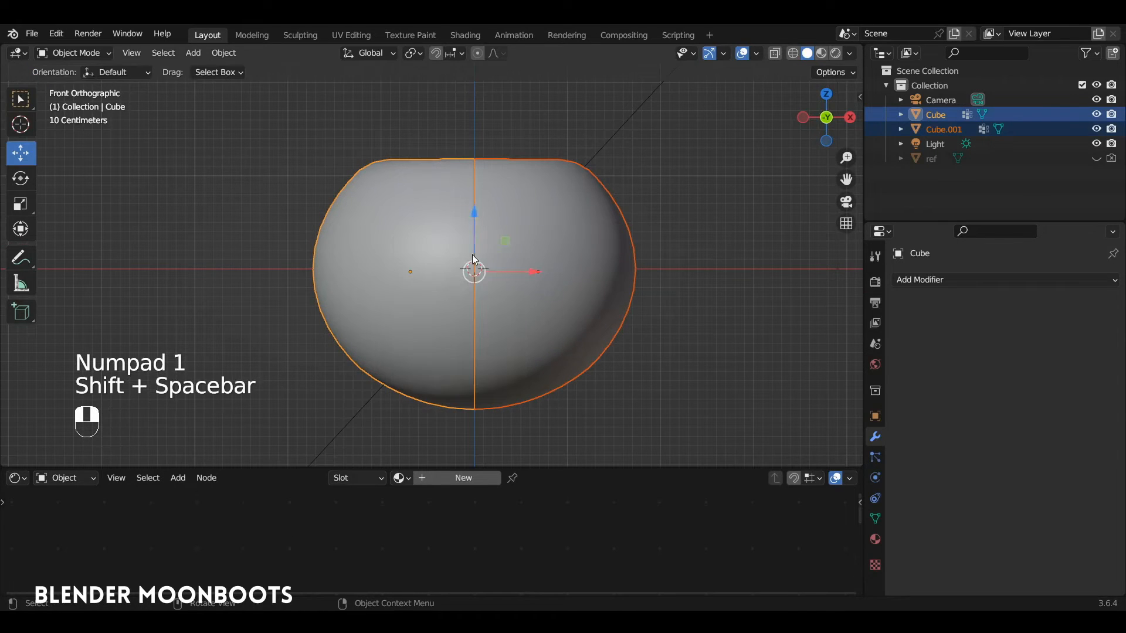
alt+shift+drag(473, 254, 487, 109)
ctrl+alt+drag(532, 163, 506, 117)
ctrl+alt+drag(505, 117, 509, 147)
alt+shift+drag(509, 146, 515, 177)
ctrl+alt+drag(515, 177, 516, 249)
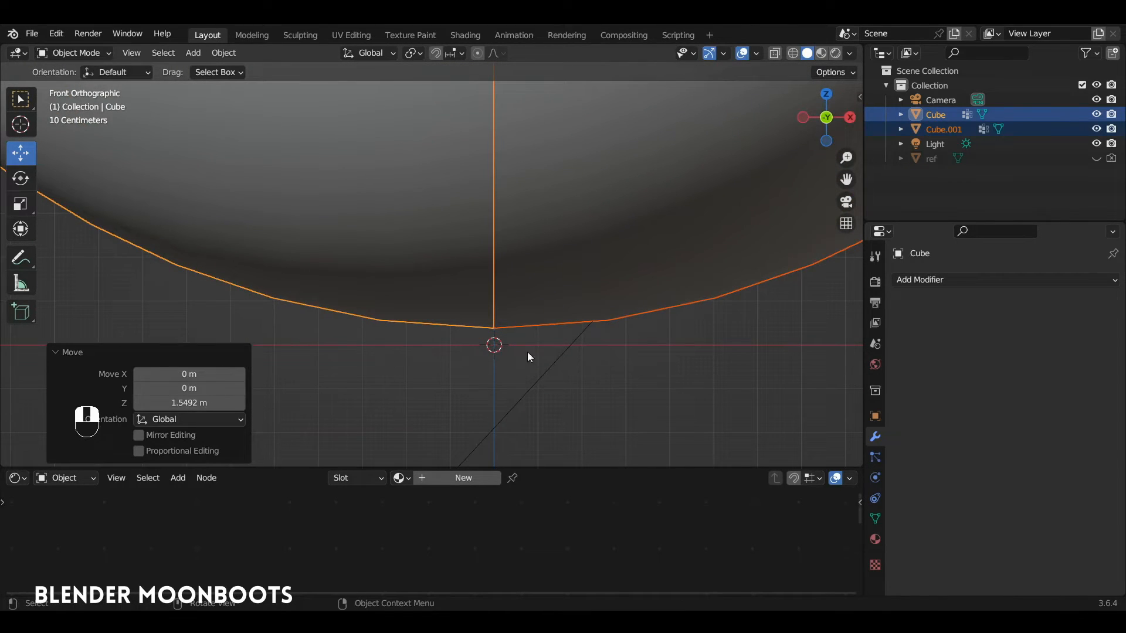
Lower both halves about 0.035 m along Z until the fruit's base touches the ground line
key(g)
key(z)
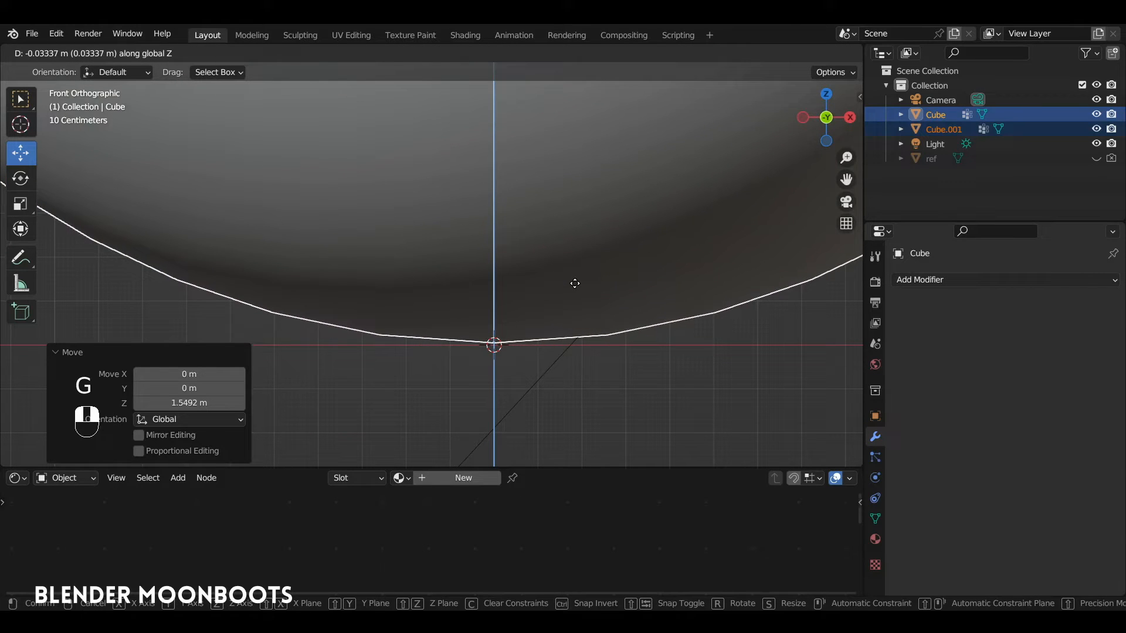
click(575, 283)
Add a 2 m plane at the world origin beneath the fruit
alt+shift+drag(583, 256, 535, 268)
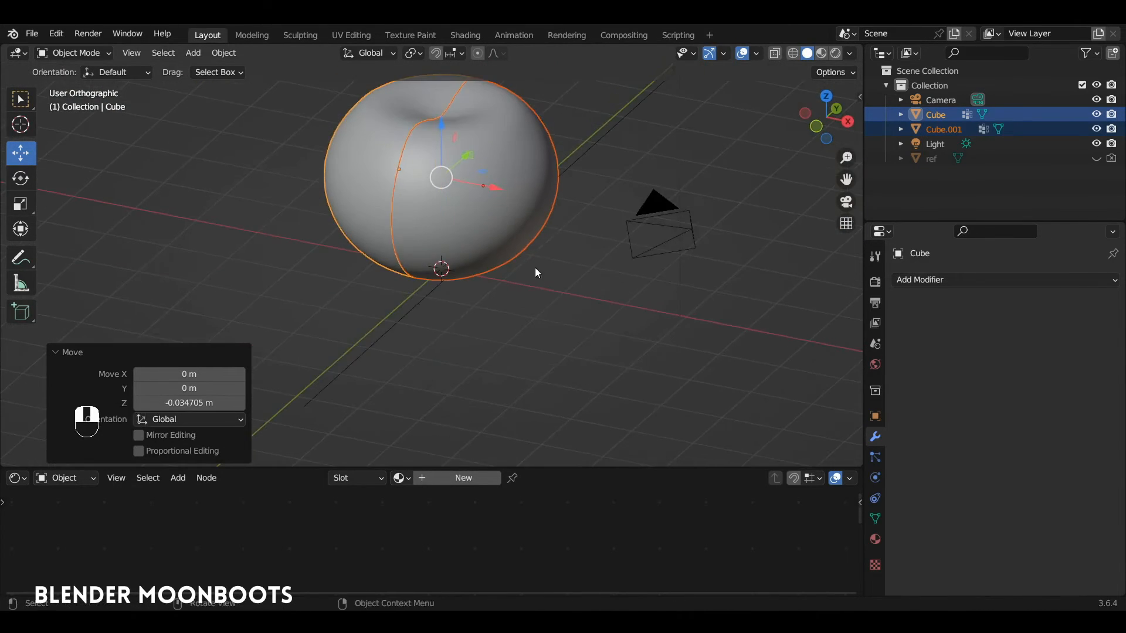
key(shift+a)
mouse_move(537, 249)
click(612, 251)
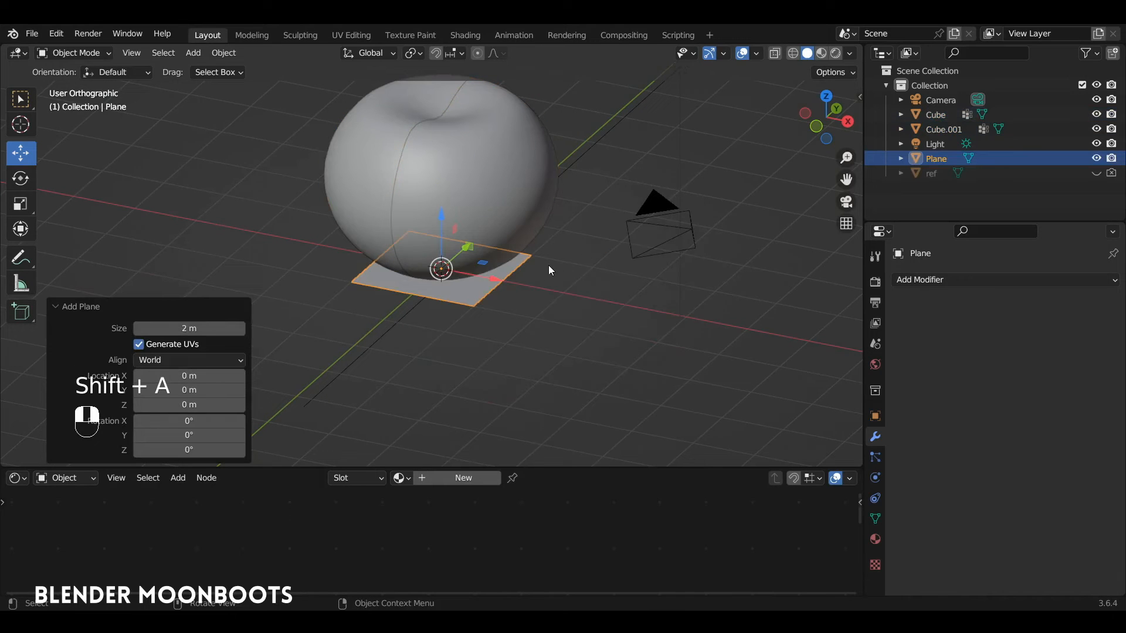
In Edit Mode, scale the plane up in three passes by about 4.1, 1.25 and 1.98
key(Tab)
key(s)
click(753, 228)
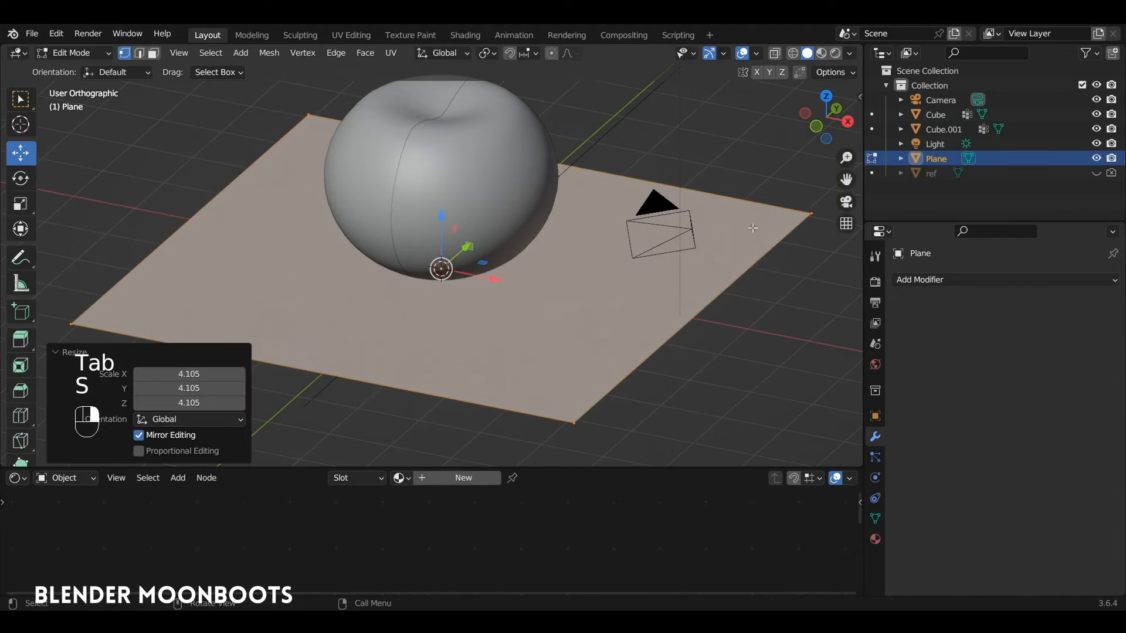
key(s)
click(766, 213)
scroll(766, 213, down, 5)
key(s)
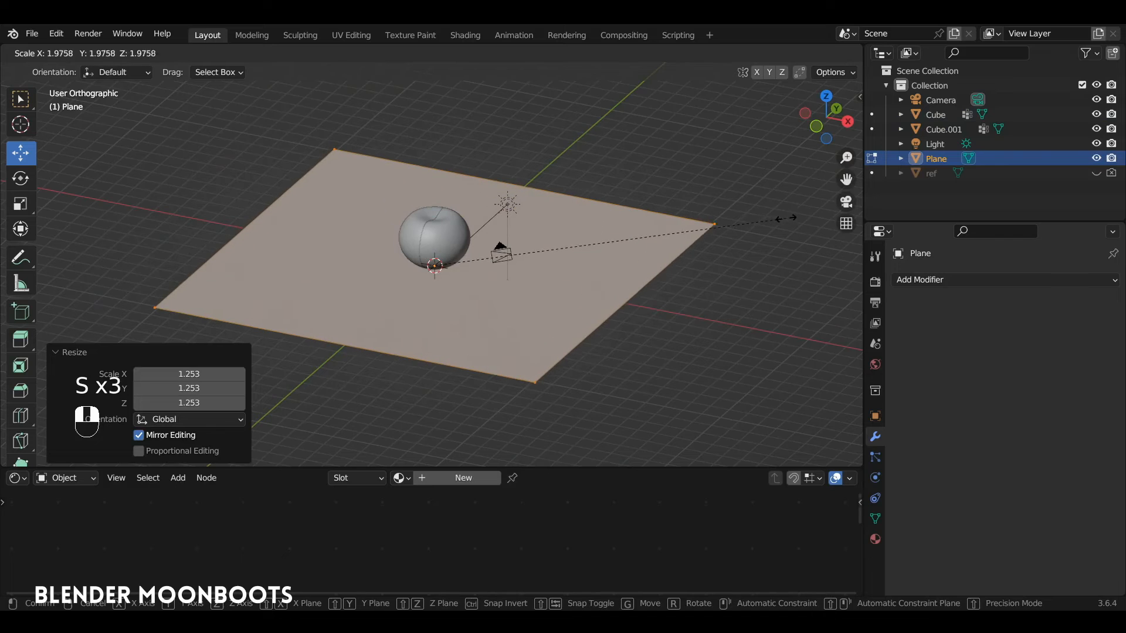
click(785, 218)
Extrude the plane downward into a thick slab and return to Object Mode
key(e)
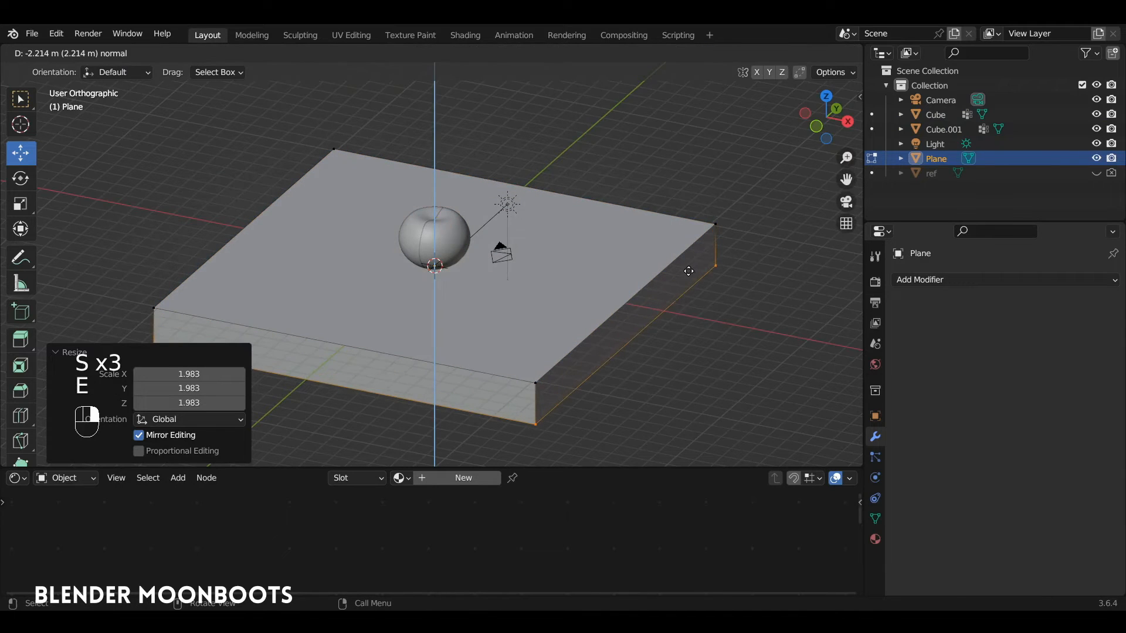
click(689, 258)
key(Tab)
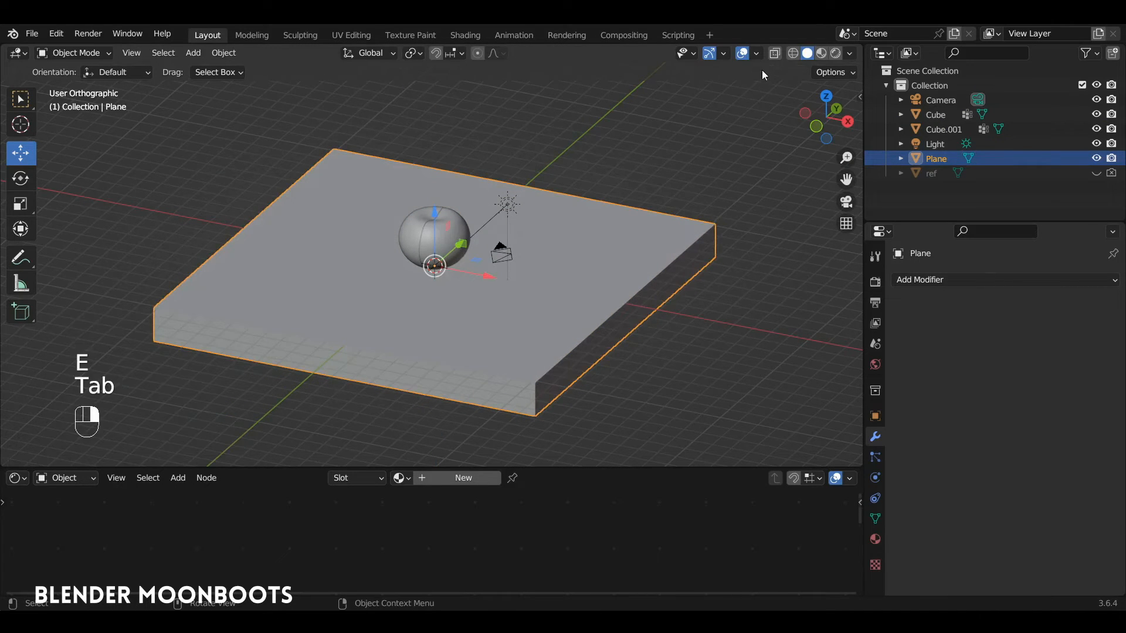
Turn on the Face Orientation overlay and recalculate all of the slab's normals to face outside
click(756, 54)
click(666, 331)
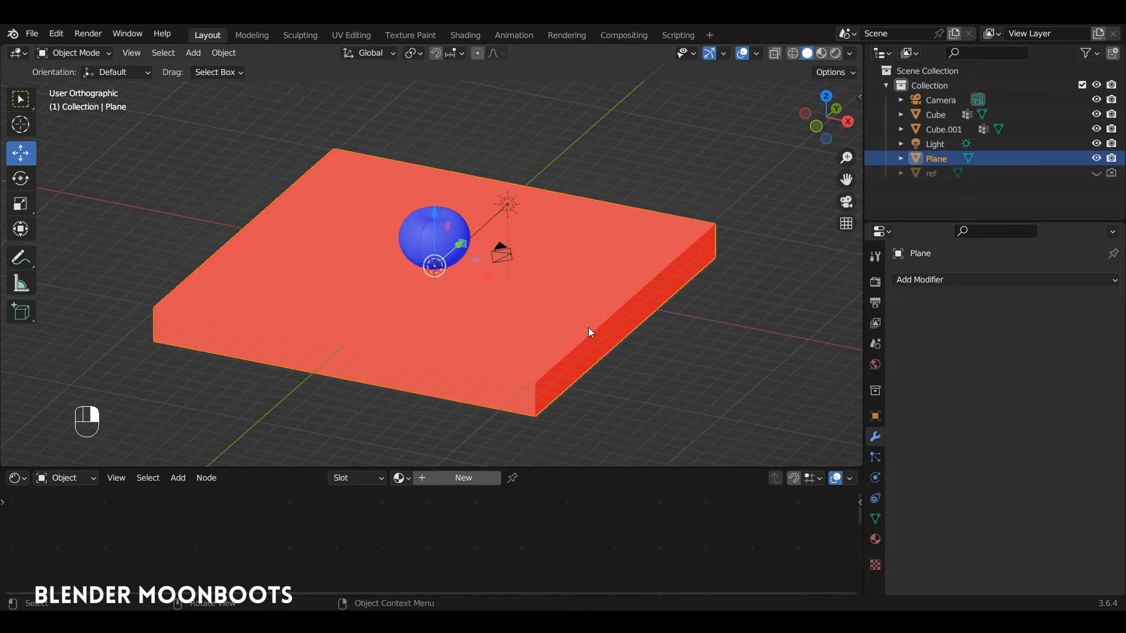
key(Tab)
key(a)
key(shift+n)
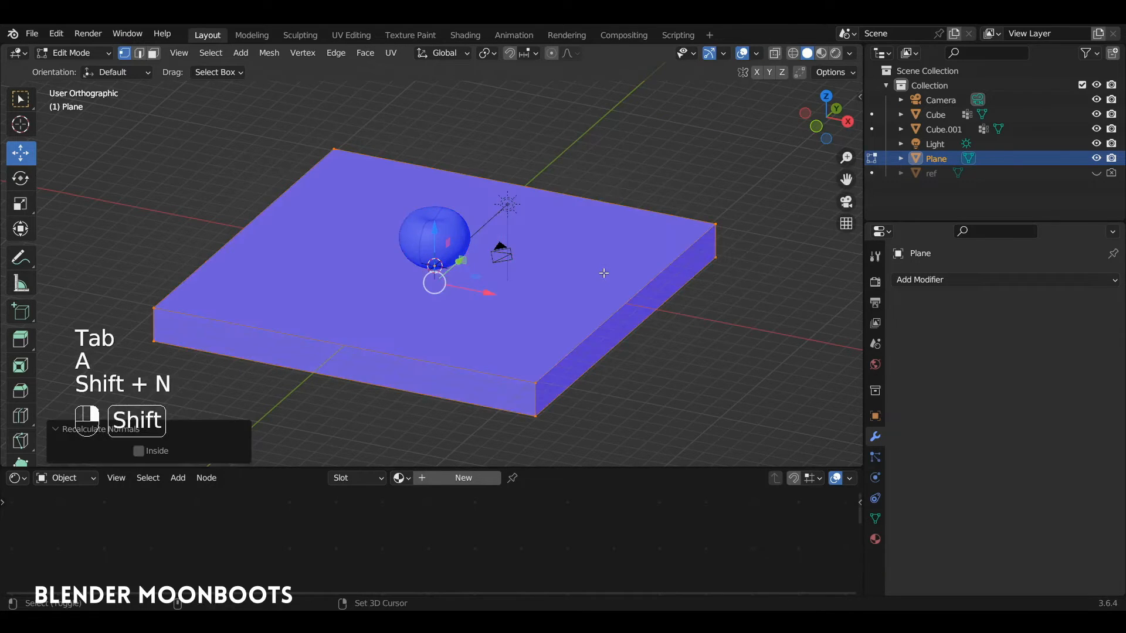
Return the slab to Object Mode and turn off the Face Orientation overlay
key(Tab)
click(756, 54)
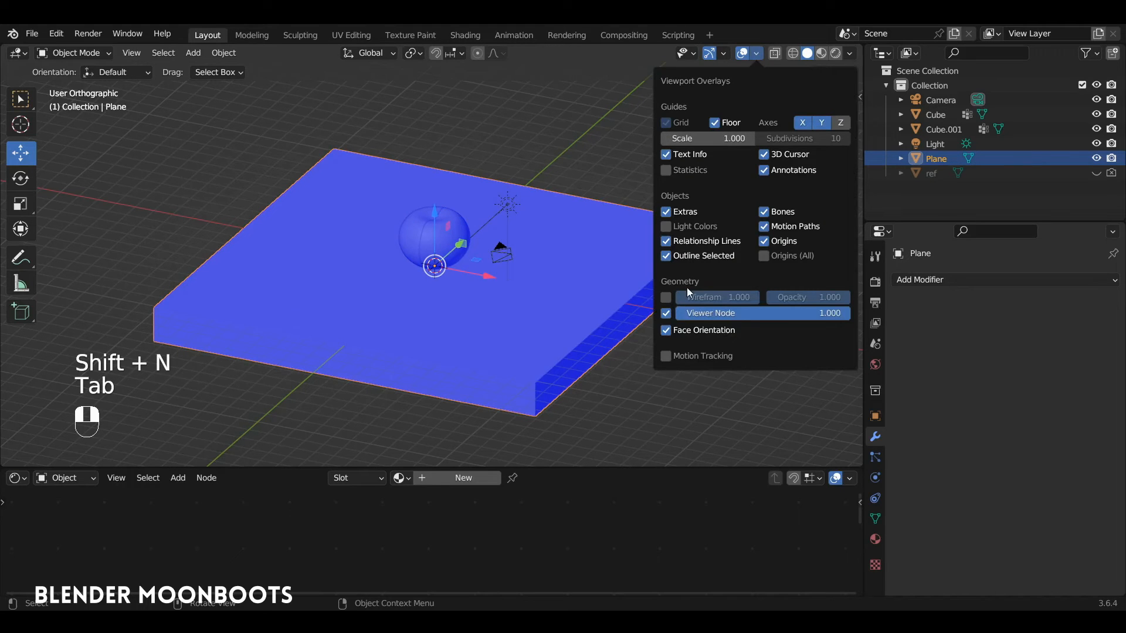
click(666, 330)
Examine from the front and at an angle where the fruit's two halves touch the slab
middle_drag(483, 315, 543, 308)
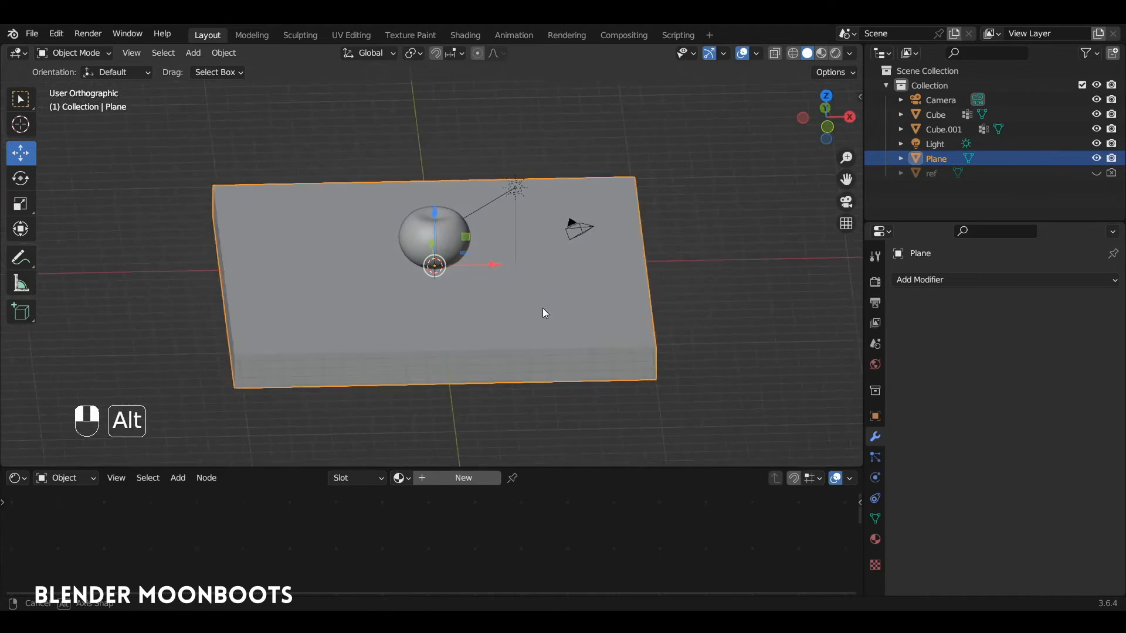
scroll(538, 248, up, 3)
ctrl+alt+drag(538, 249, 501, 266)
click(516, 273)
key(KP_1)
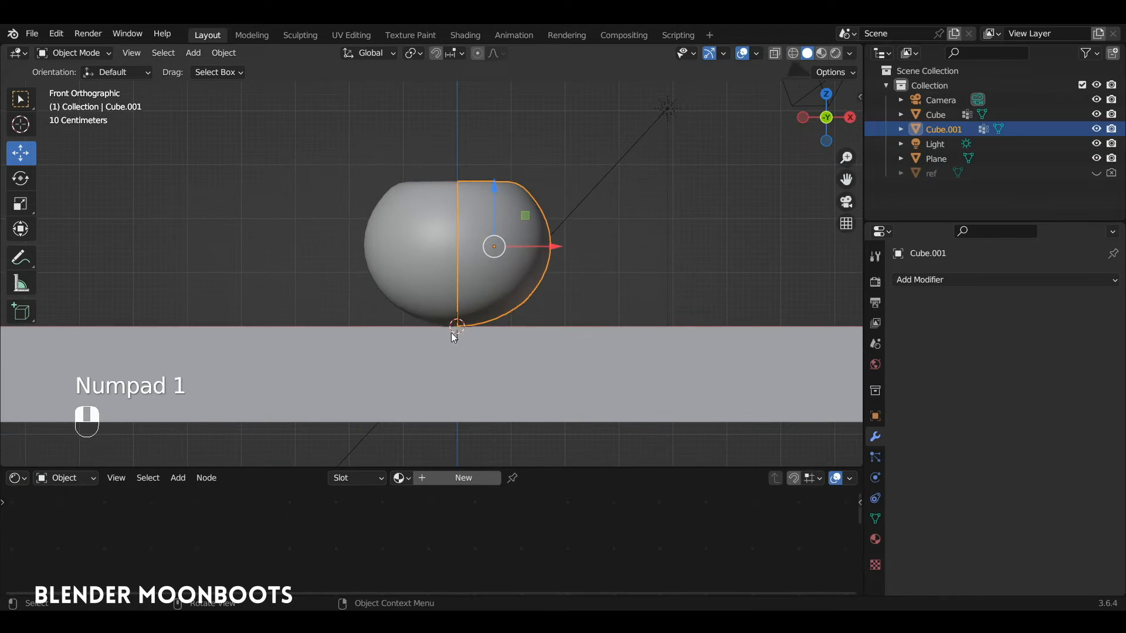
alt+shift+drag(454, 337, 501, 268)
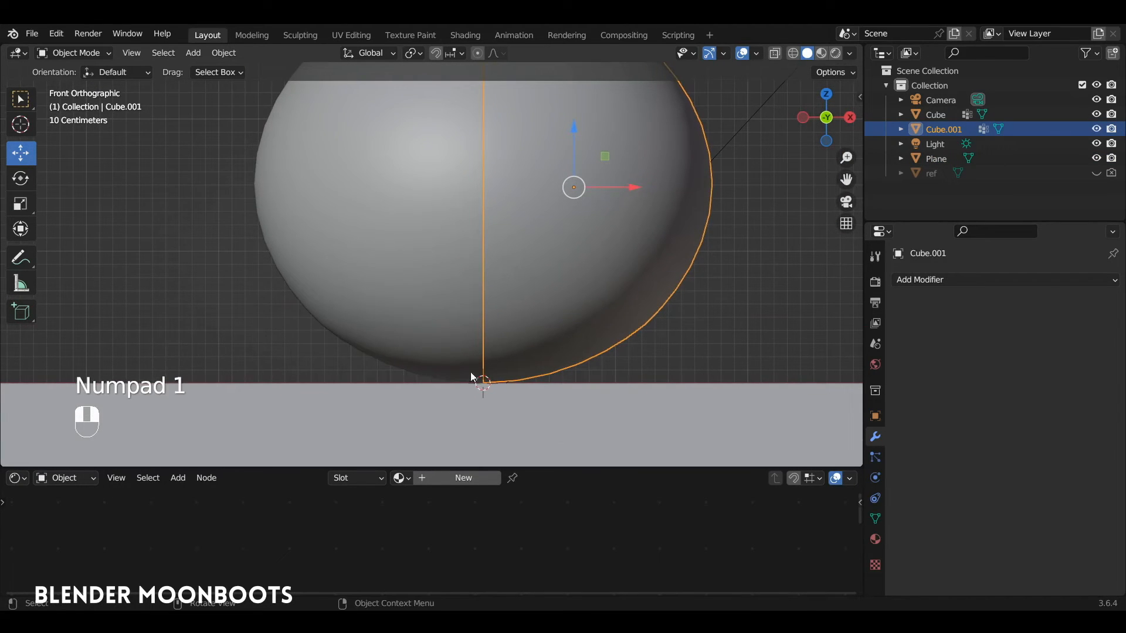
scroll(485, 382, down, 3)
alt+shift+drag(485, 382, 537, 368)
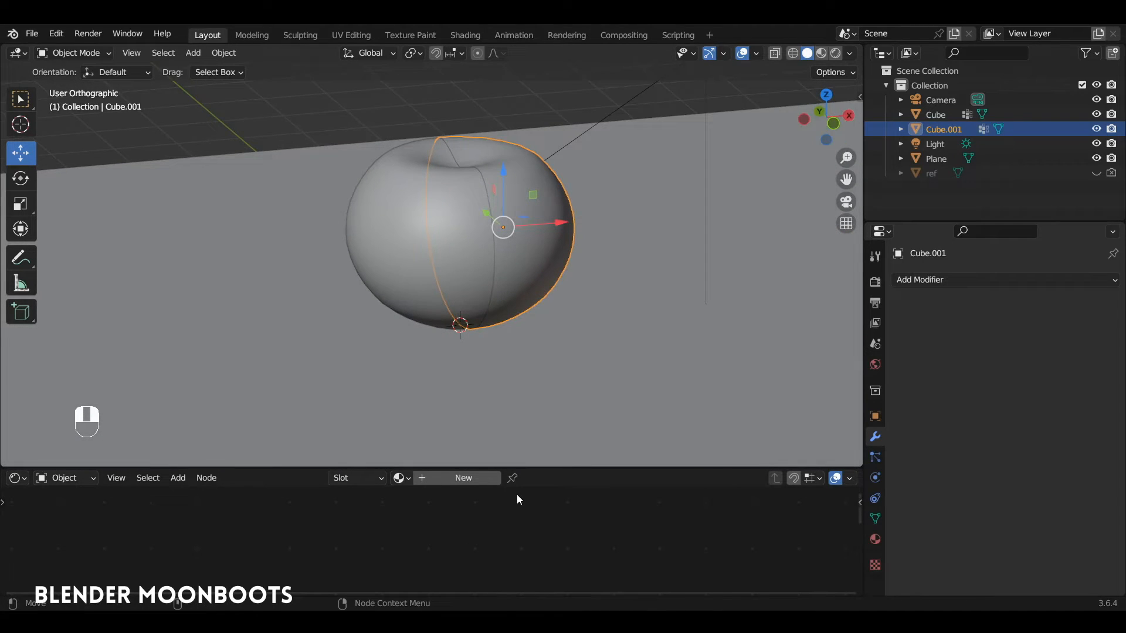
Replace the lower shader editor with the Timeline, set the end frame to 200, and return to frame 1
key(shift+F12)
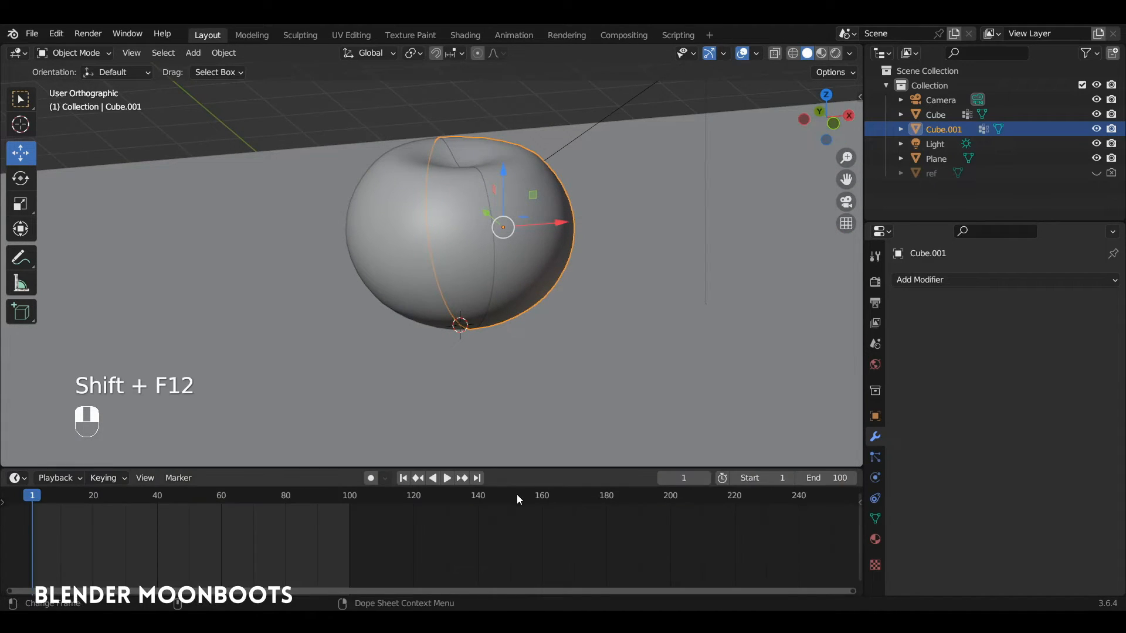
ctrl+alt+drag(422, 515, 627, 515)
key(alt+e)
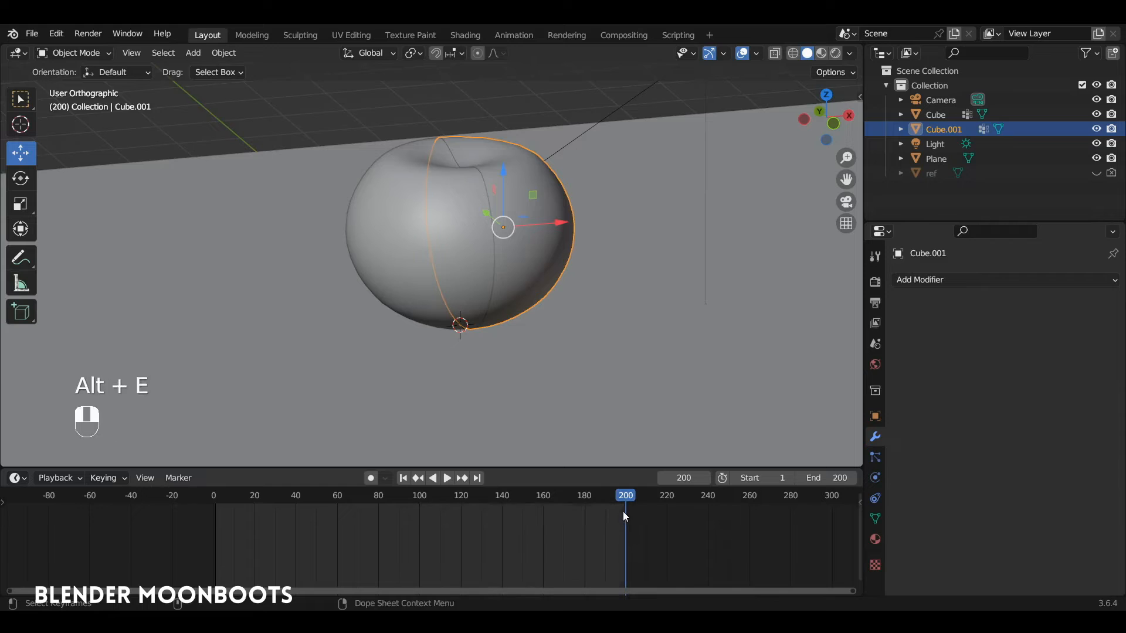
click(216, 504)
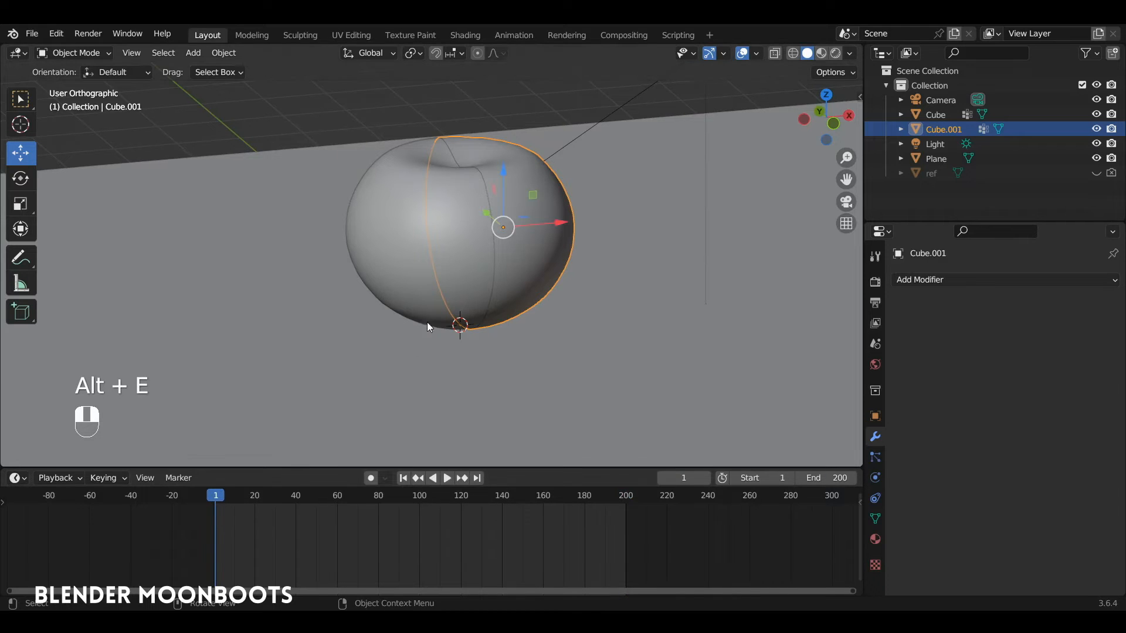
In front view, set the transform pivot point to the 3D Cursor at the fruit's base
key(KP_1)
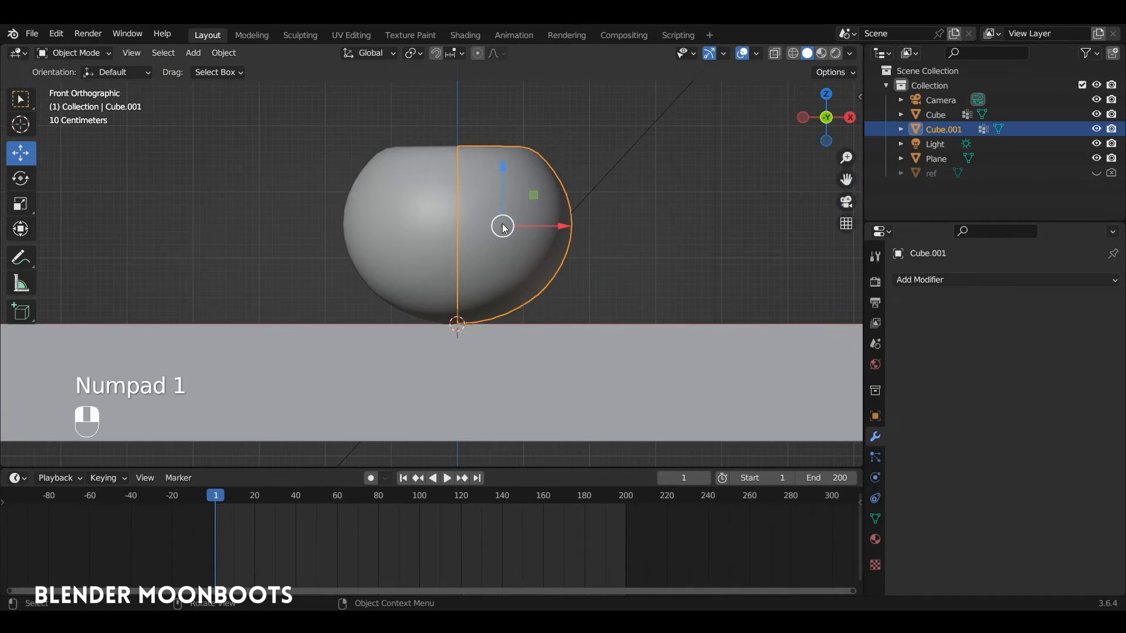
click(415, 54)
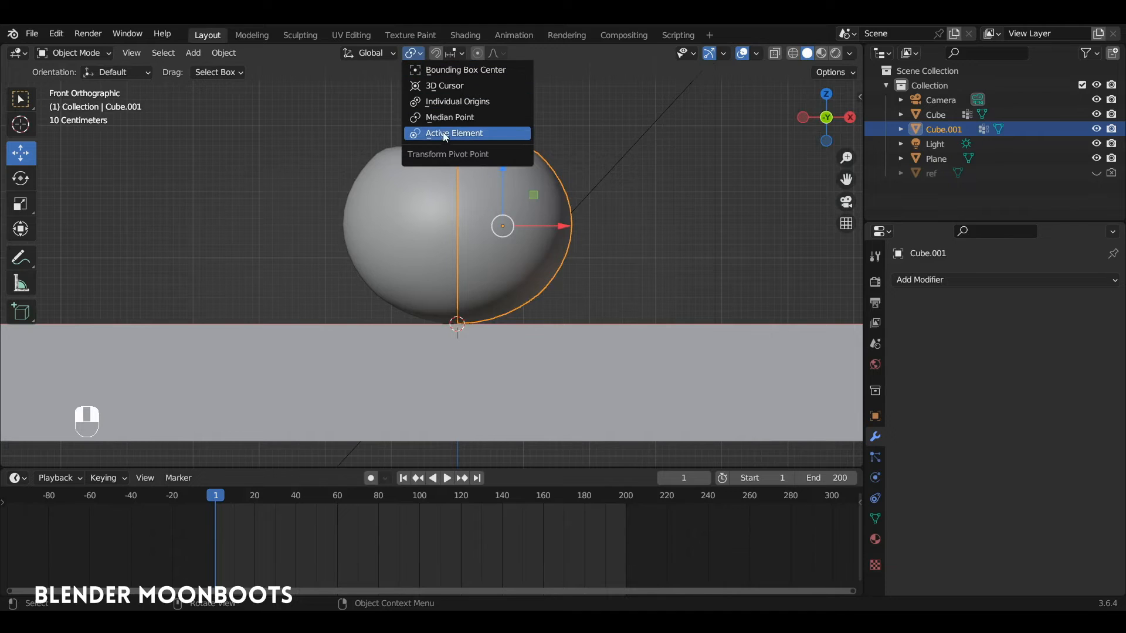
click(462, 87)
scroll(510, 179, up, 3)
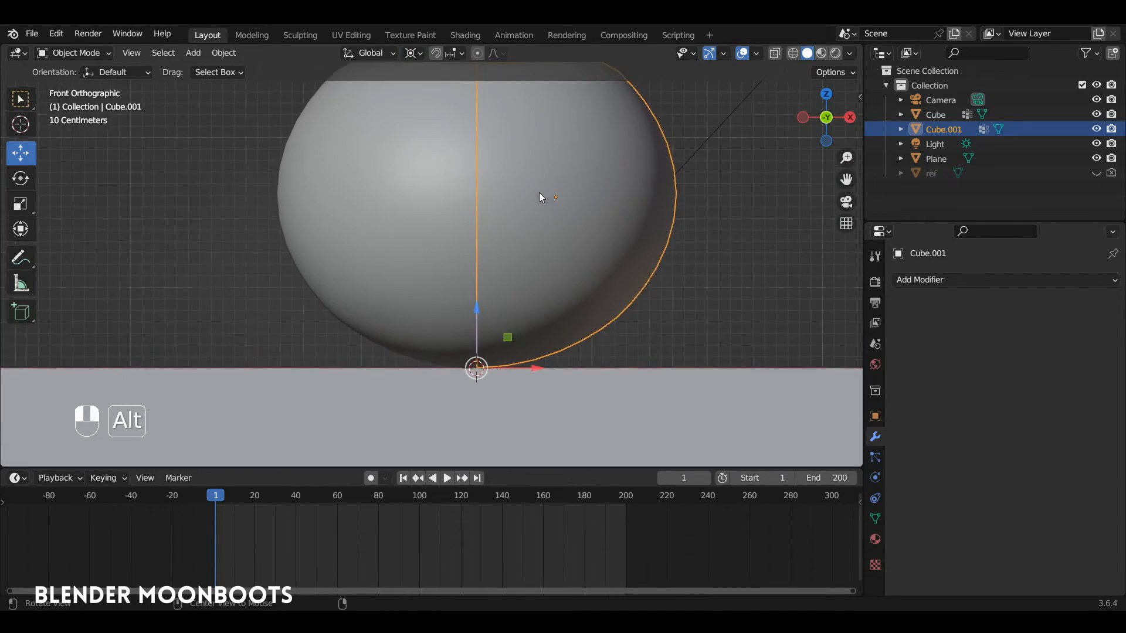
ctrl+alt+drag(539, 217, 516, 258)
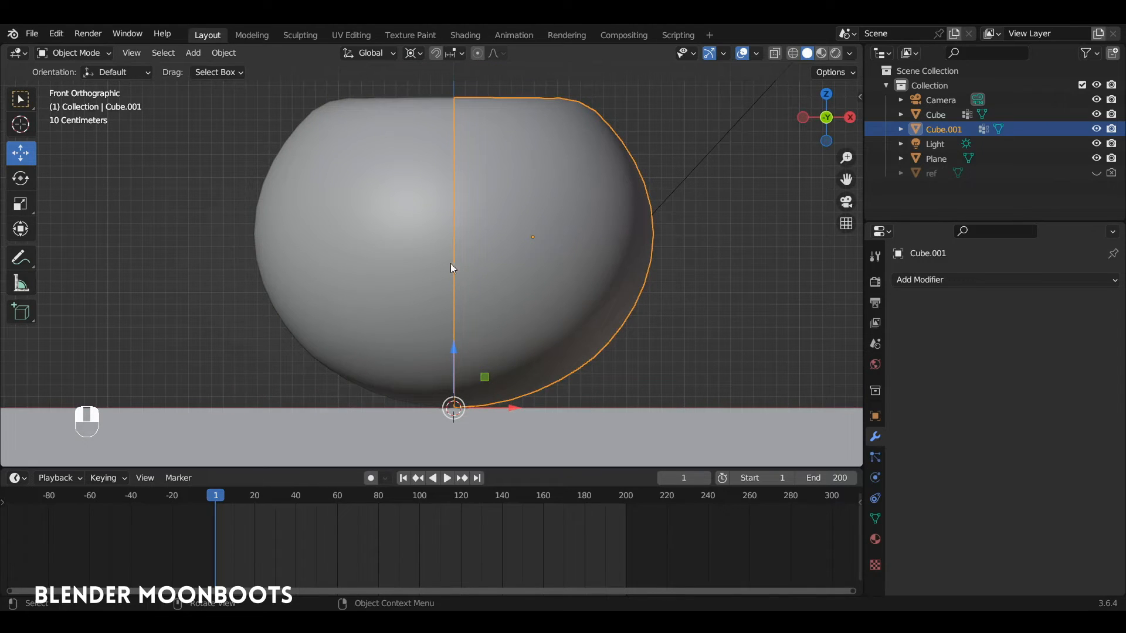
Select both fruit halves and insert a Location, Rotation & Scale keyframe at frame 1
shift+click(446, 215)
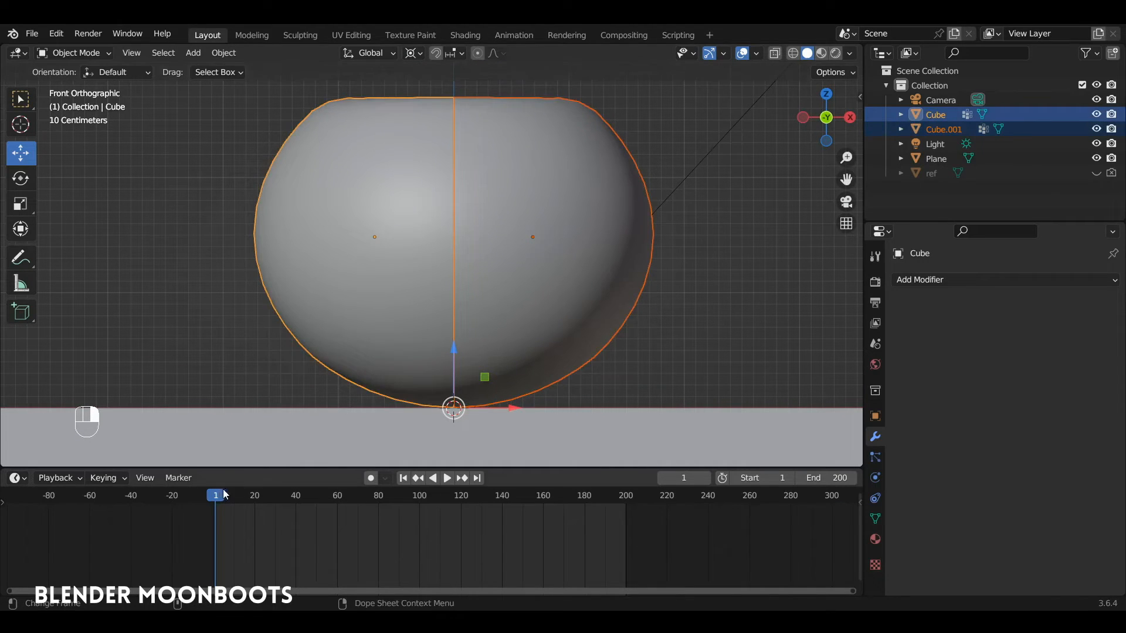
key(i)
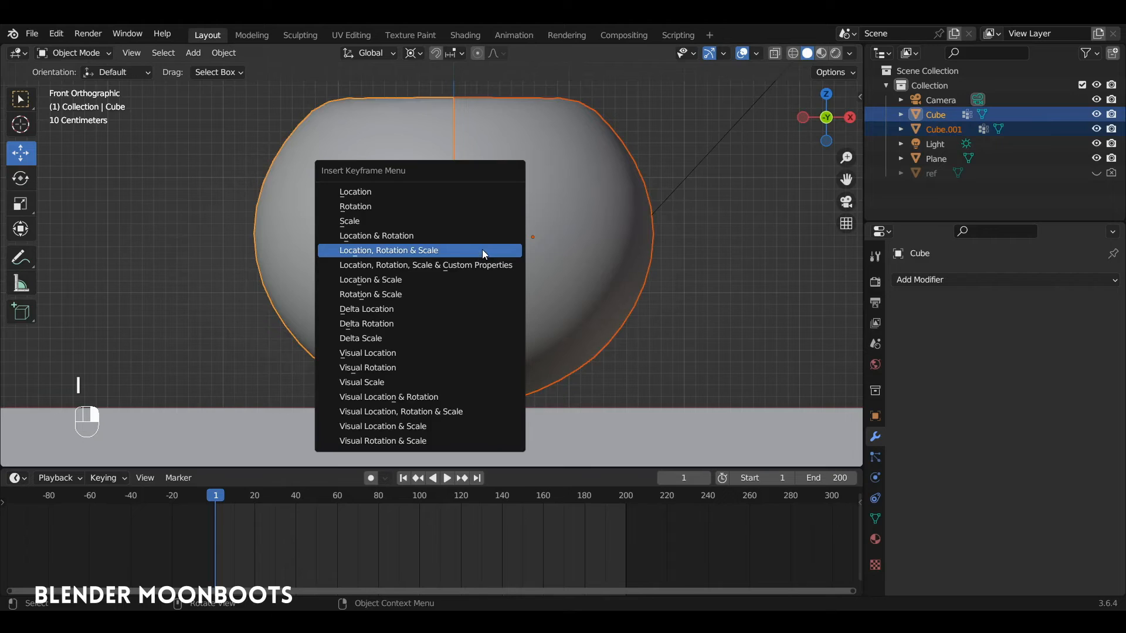
click(480, 251)
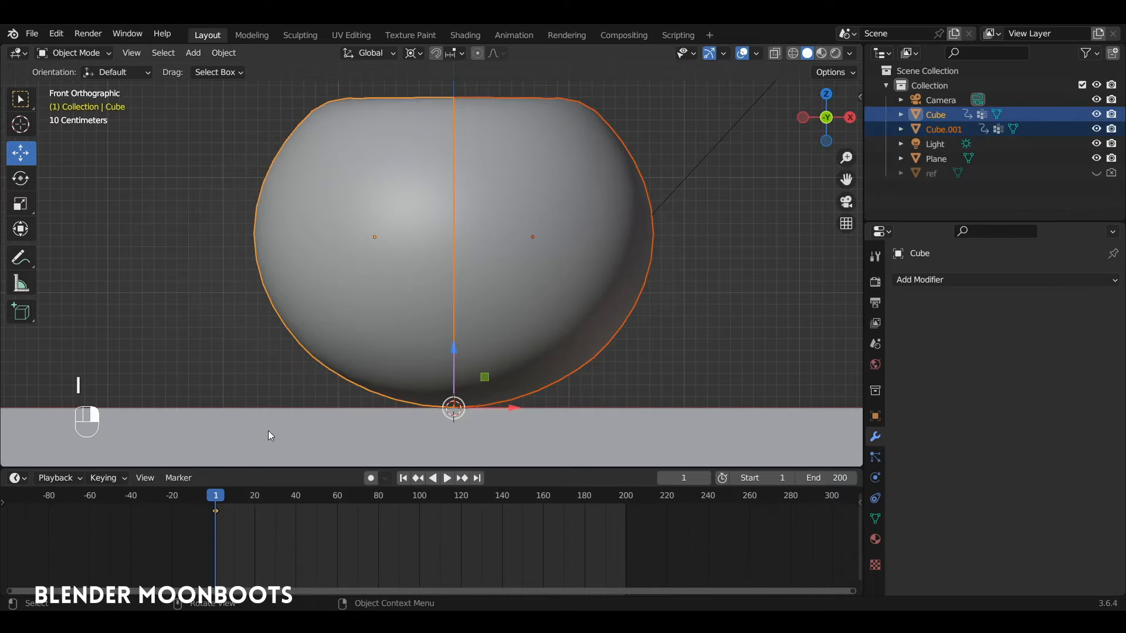
Duplicate both halves' frame 1 keyframes to frame 20 so the fruit stays closed until then
key(space)
drag(233, 498, 287, 507)
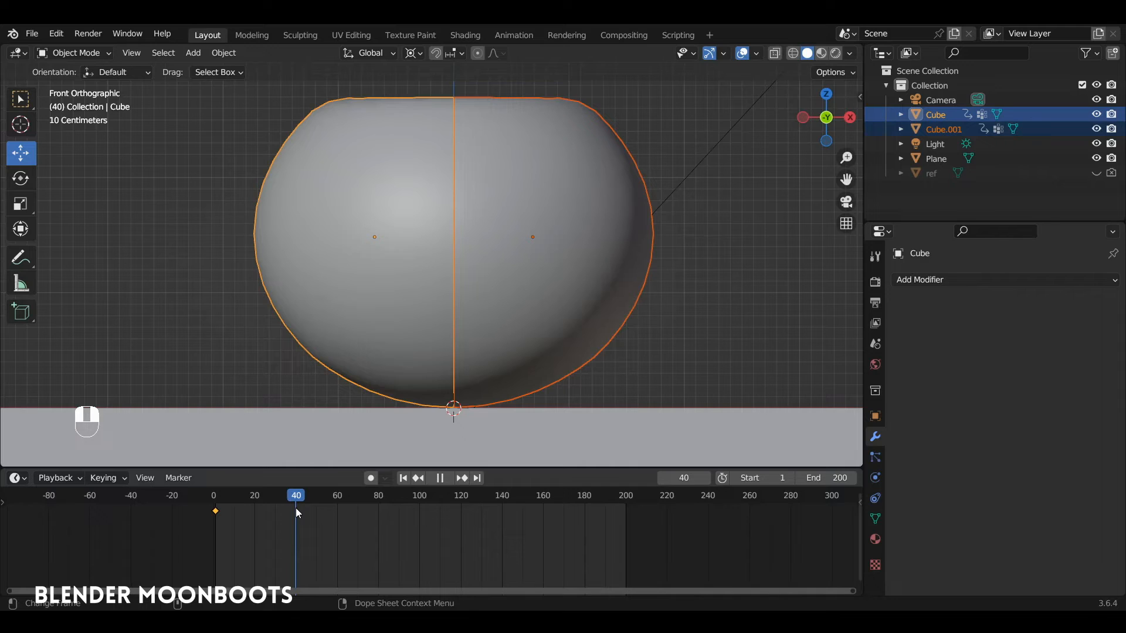
drag(296, 511, 273, 511)
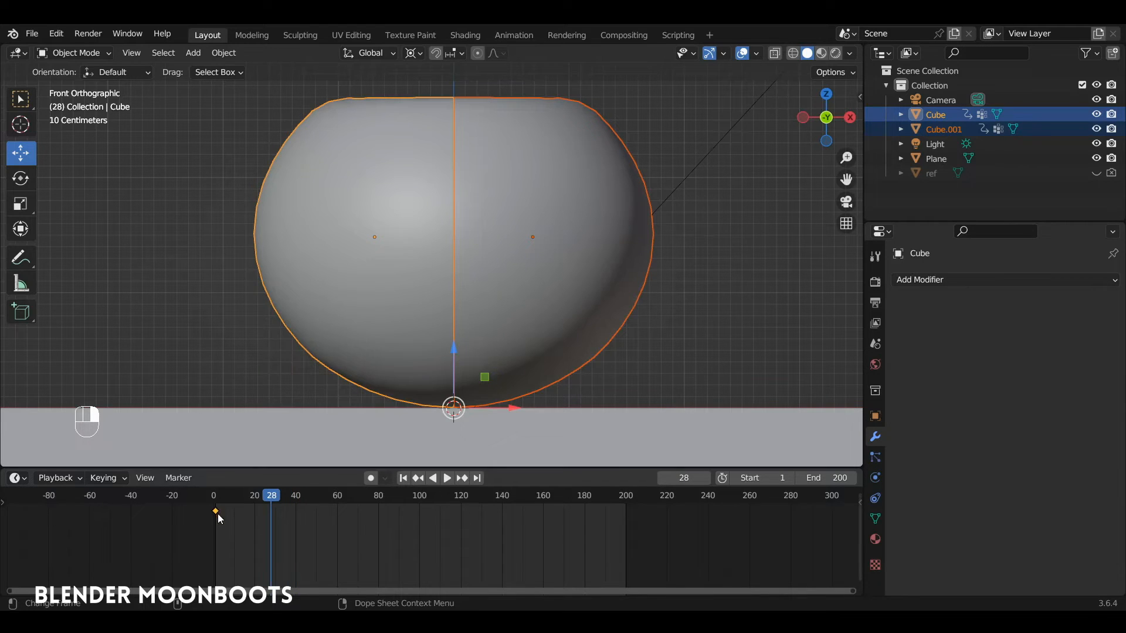
key(shift+d)
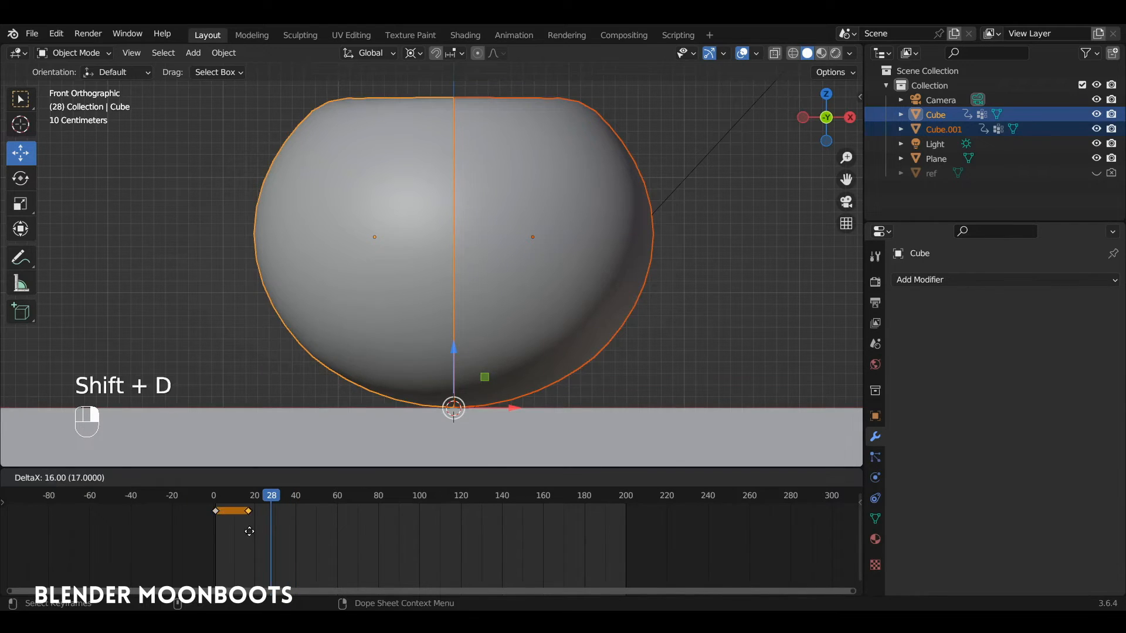
click(255, 535)
At frame 40, rotate only the fruit half Cube.001 outward by about 2.7° around the 3D cursor
scroll(254, 529, up, 2)
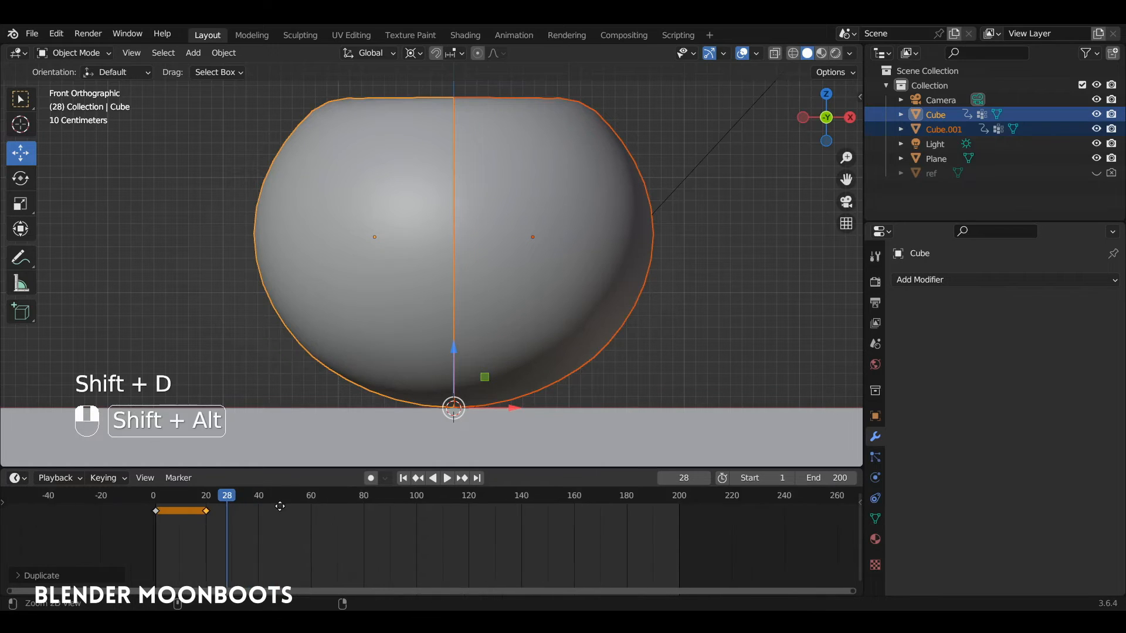
middle_drag(186, 499, 326, 499)
drag(327, 498, 294, 511)
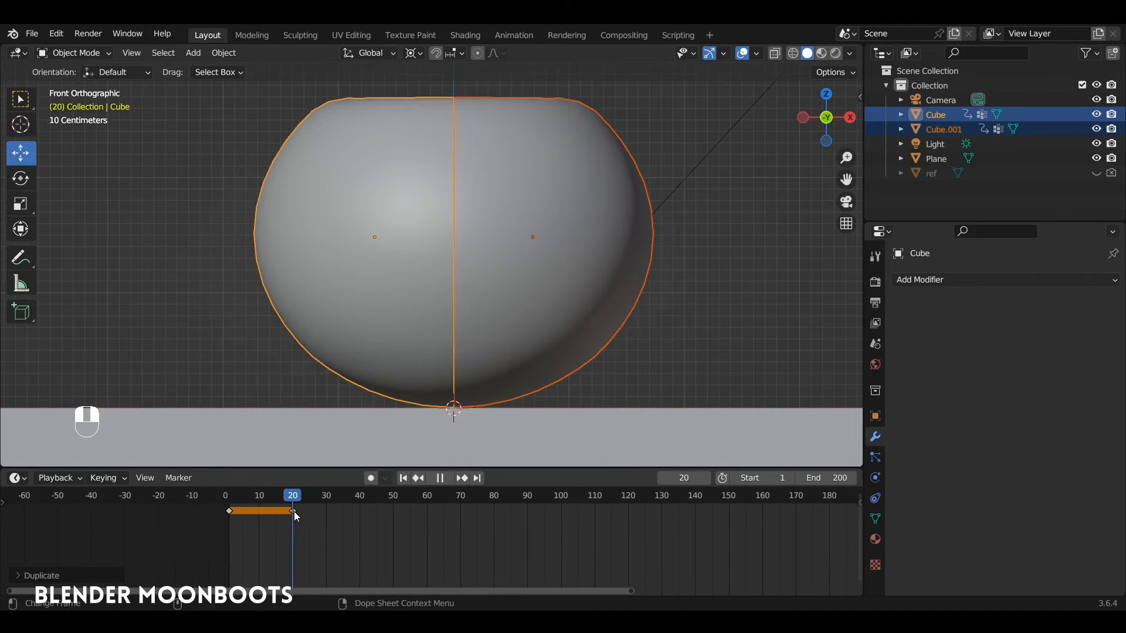
key(space)
key(space)
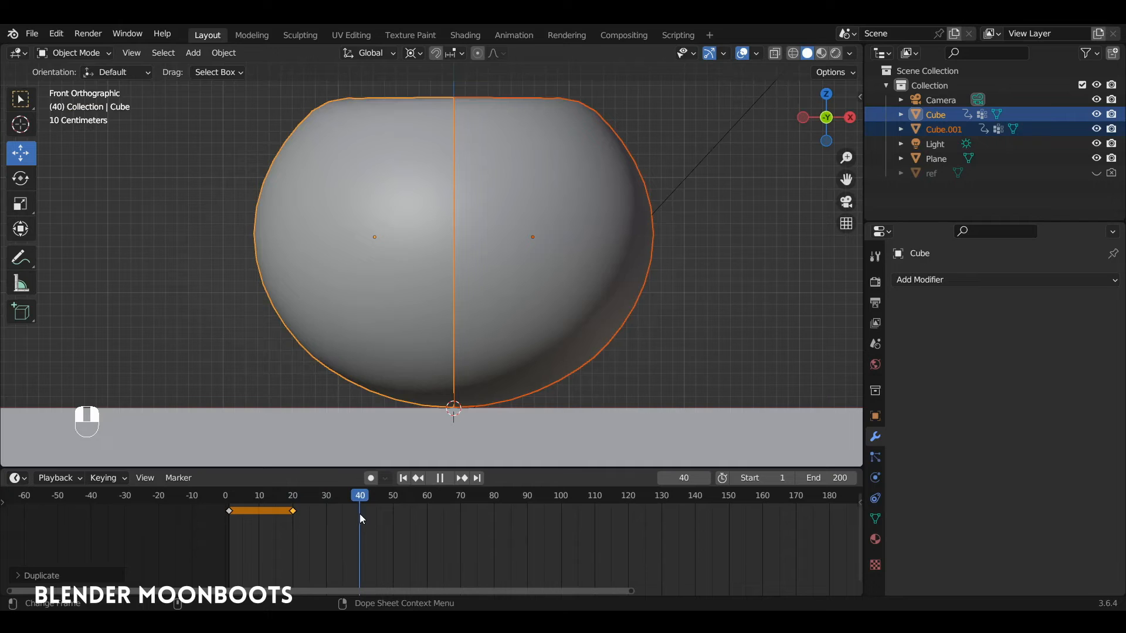
alt+shift+middle_drag(421, 368, 515, 287)
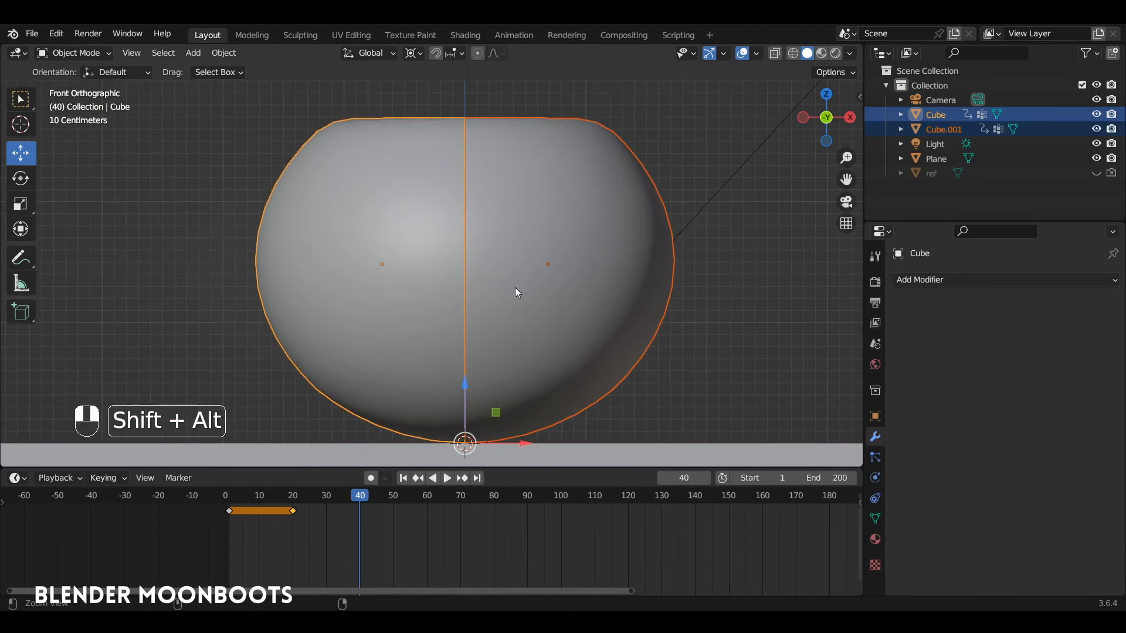
click(526, 242)
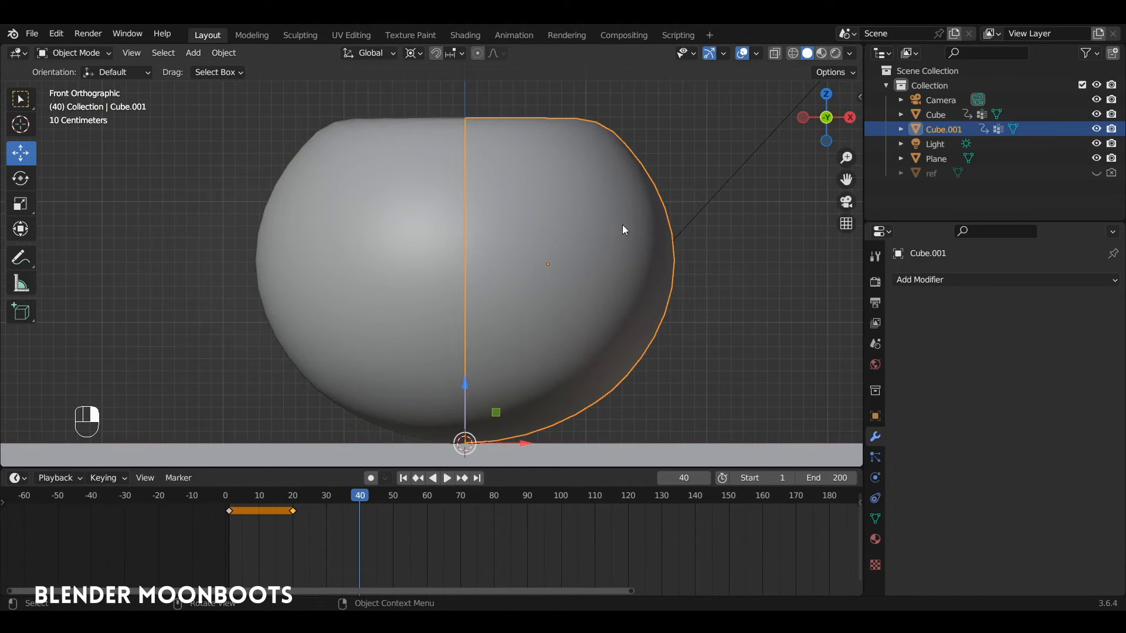
key(r)
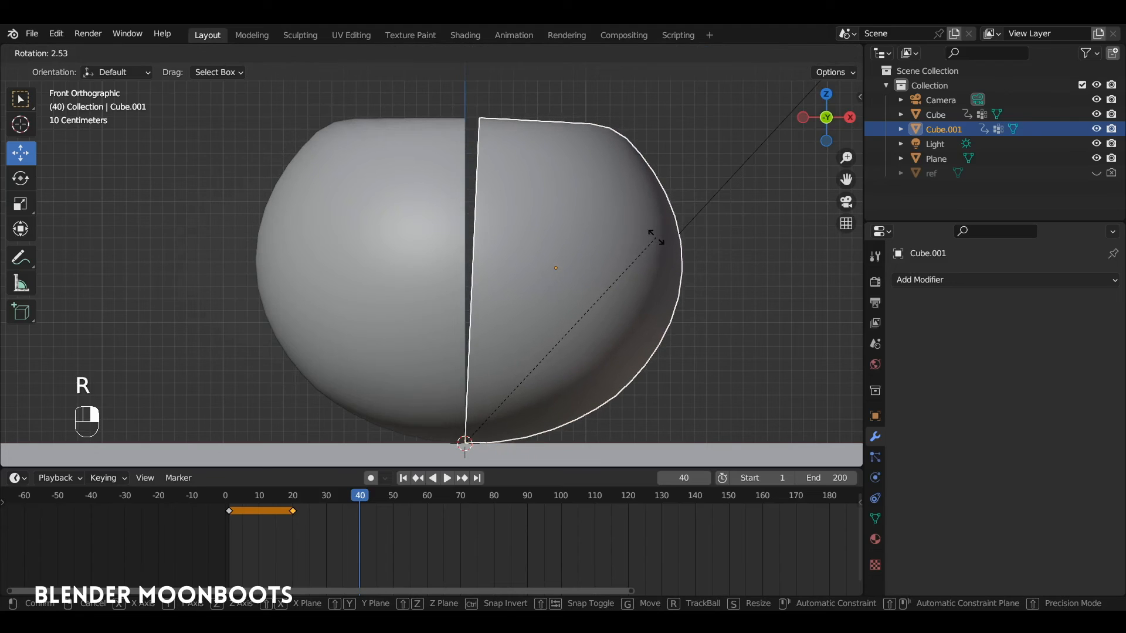
click(659, 241)
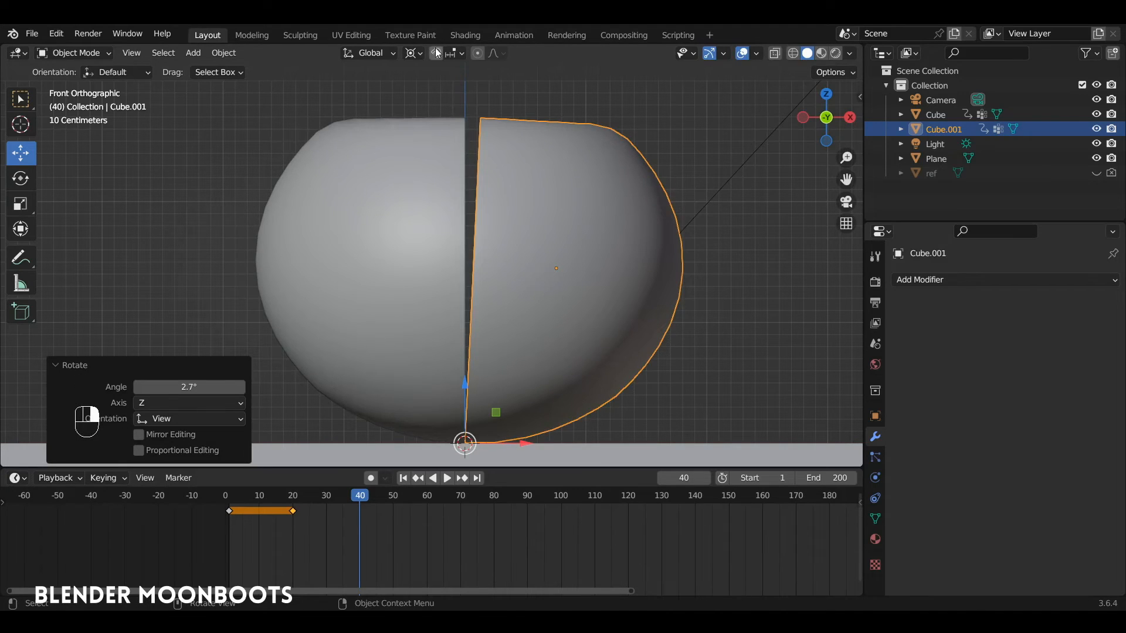
Rotate the other half, Cube, outward by about 3.8° in the opposite direction around the 3D cursor
click(413, 56)
click(428, 224)
key(r)
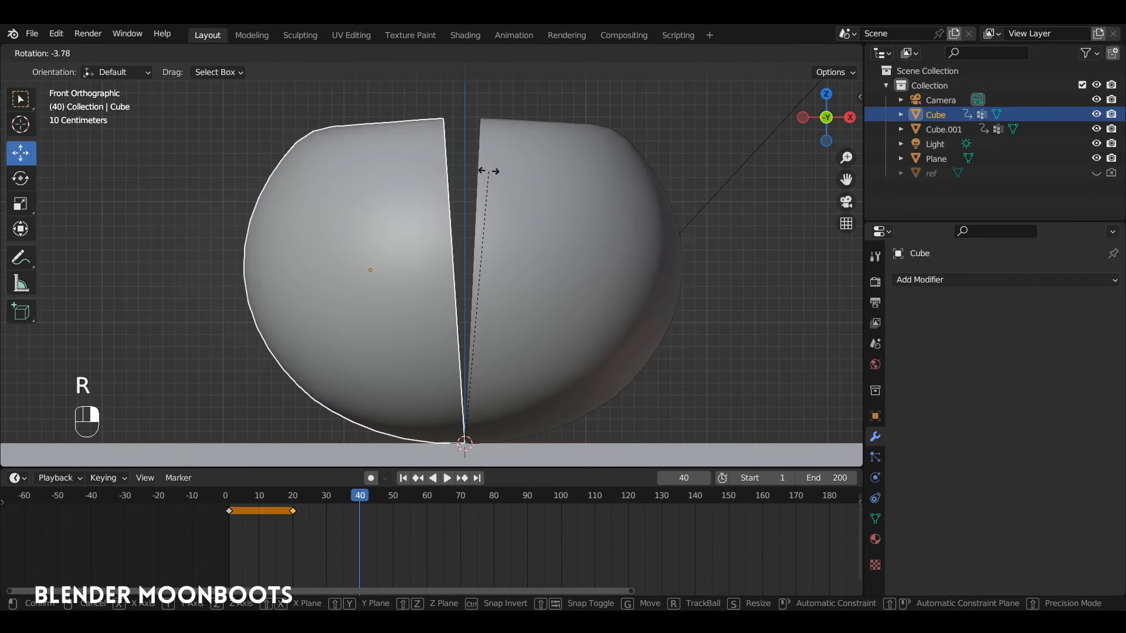
click(509, 188)
Select both opened halves and insert a Location, Rotation & Scale keyframe at frame 40
shift+click(541, 209)
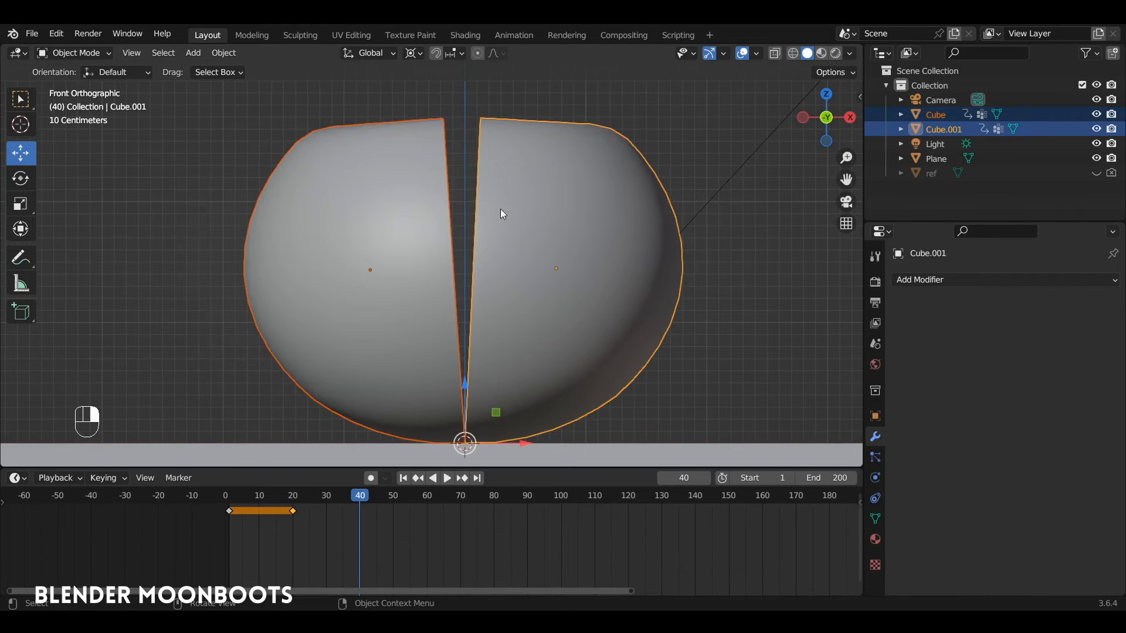
key(i)
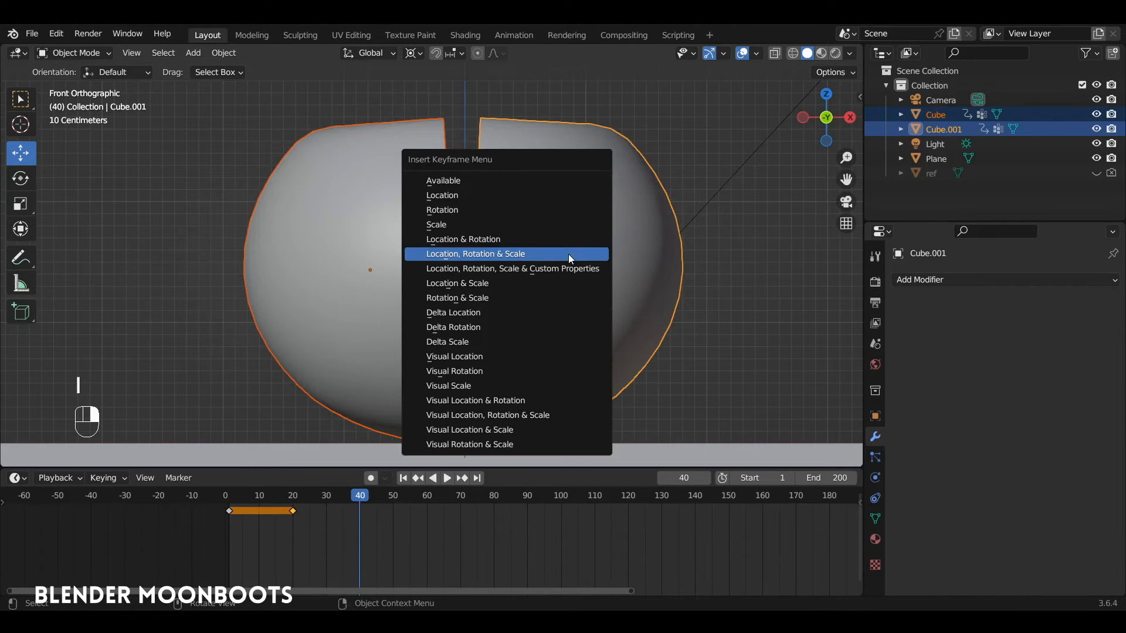
click(569, 254)
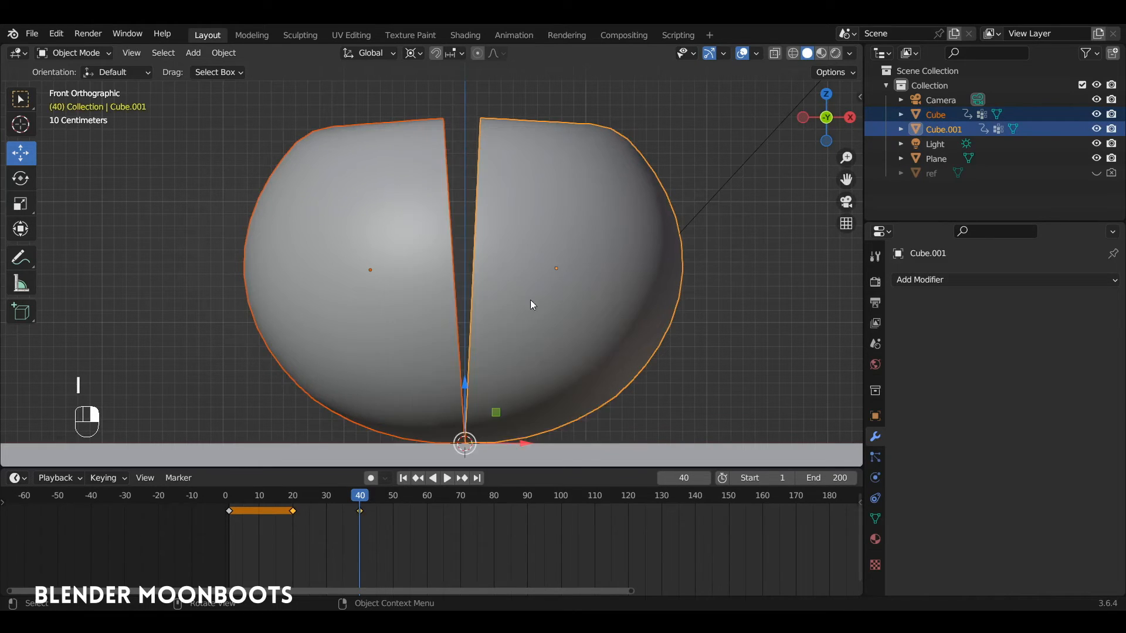
Play back the opening animation from the start and again from frame 20, checking the split from several angles
drag(354, 494, 232, 495)
key(space)
middle_drag(316, 440, 512, 333)
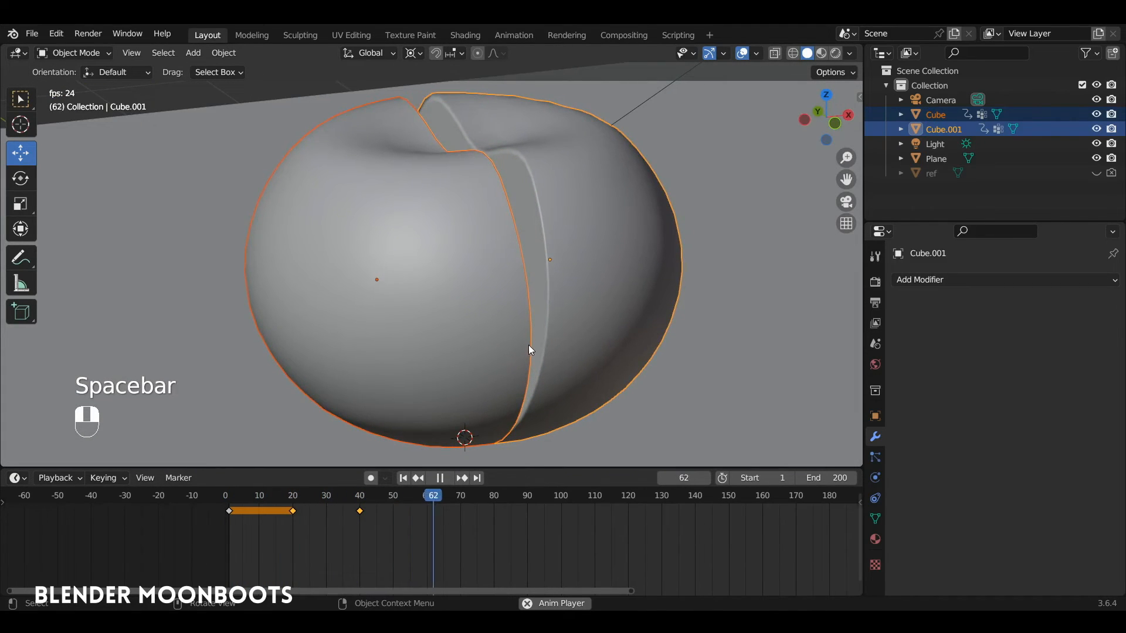
key(space)
click(289, 502)
key(space)
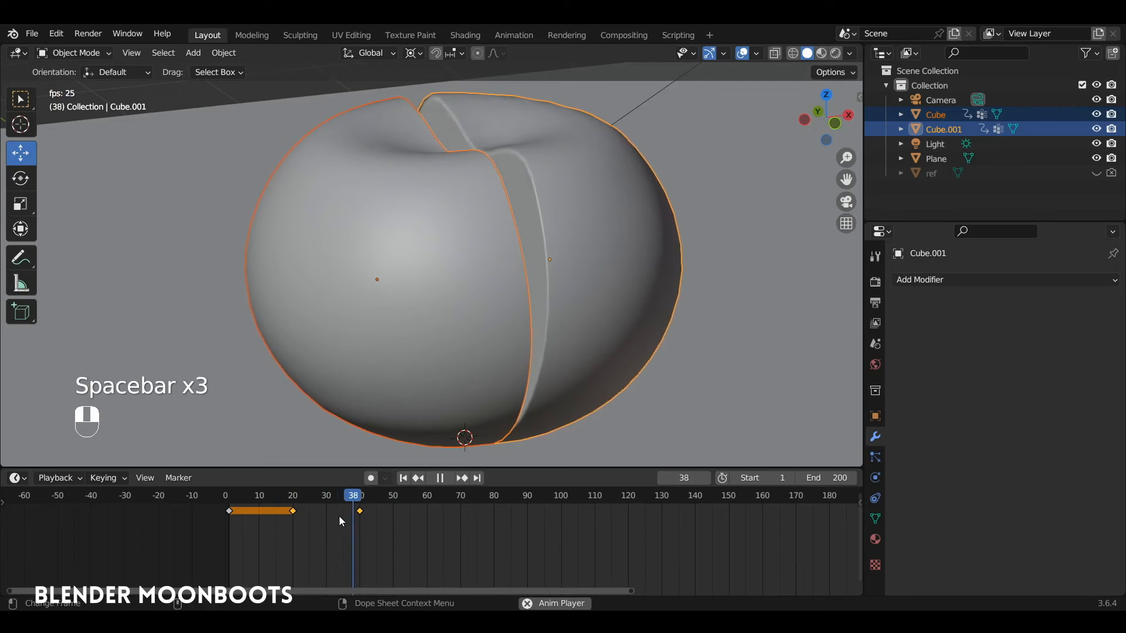
key(space)
alt+middle_drag(405, 364, 473, 343)
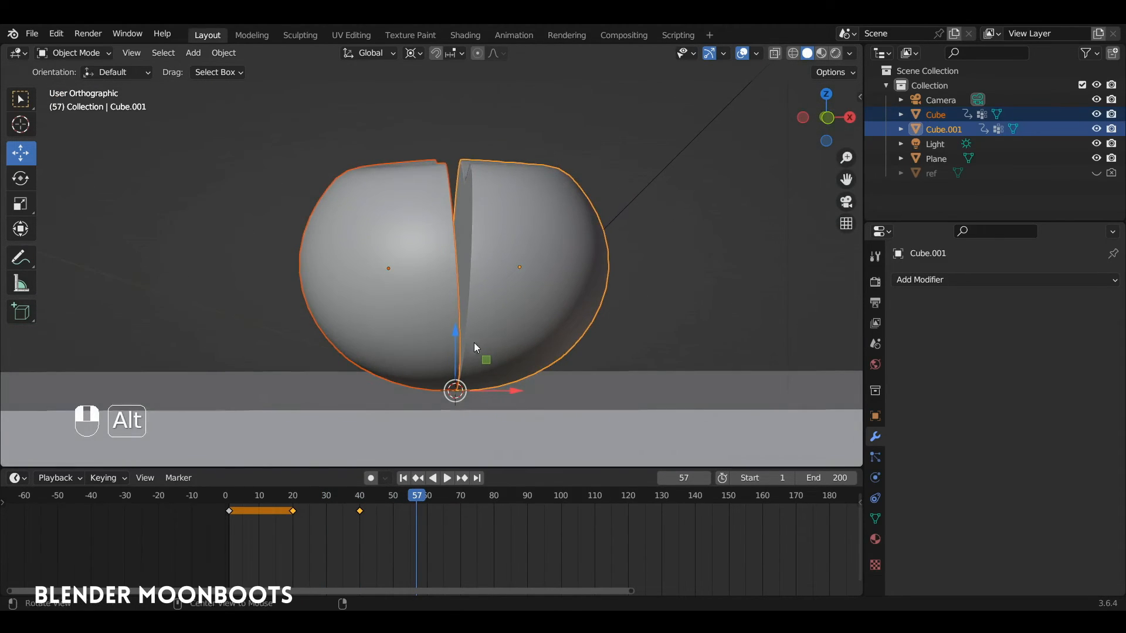
Return to frame 40 and examine the parted halves on the slab from around the fruit
click(360, 500)
key(space)
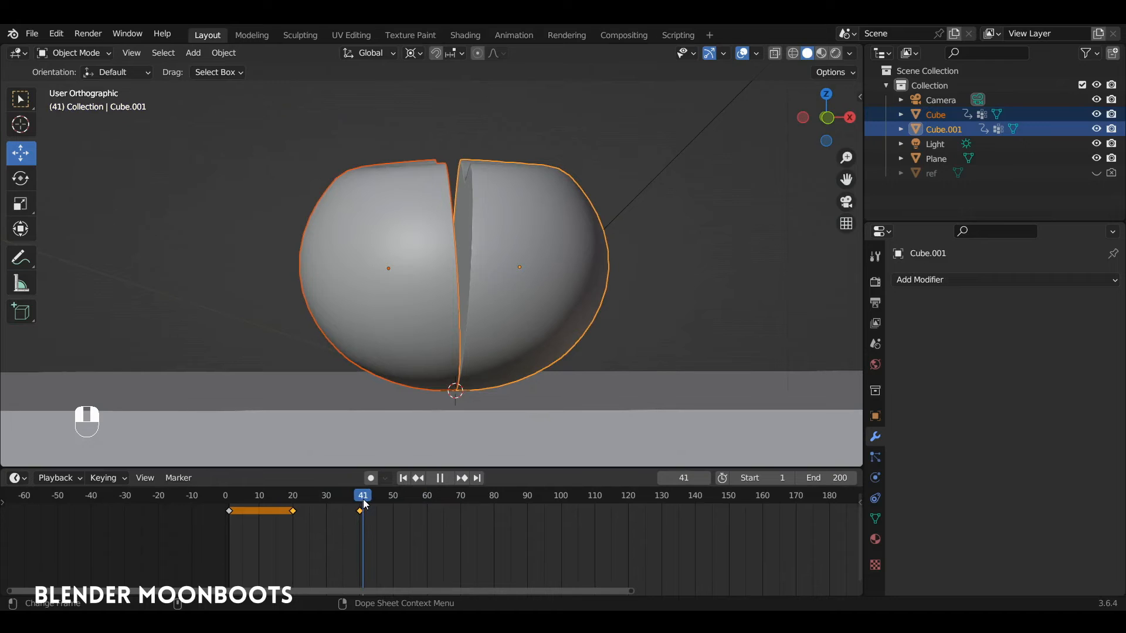
drag(363, 499, 360, 501)
alt+drag(470, 297, 481, 308)
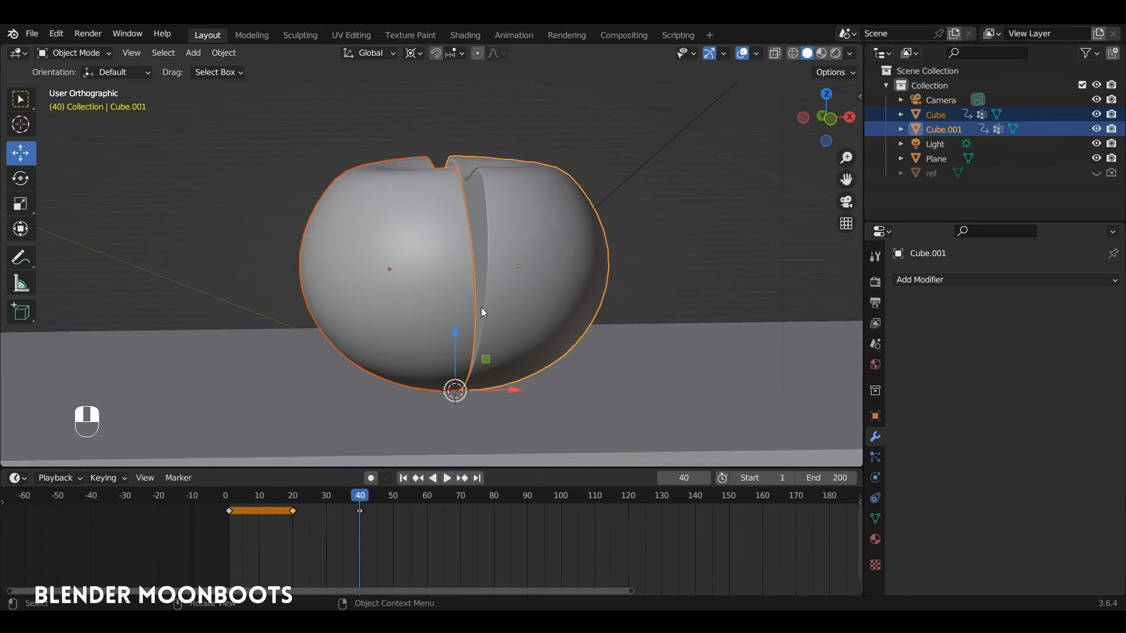
alt+middle_drag(485, 254, 578, 286)
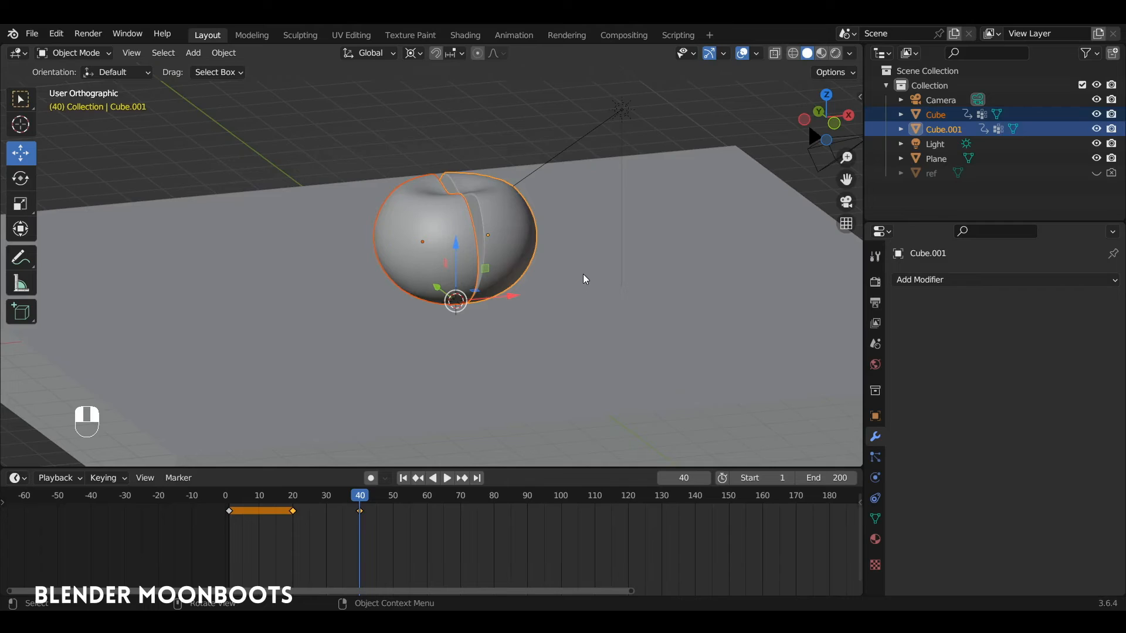
Add a rigid body to the ground slab, Plane, and set its type to Passive
click(584, 279)
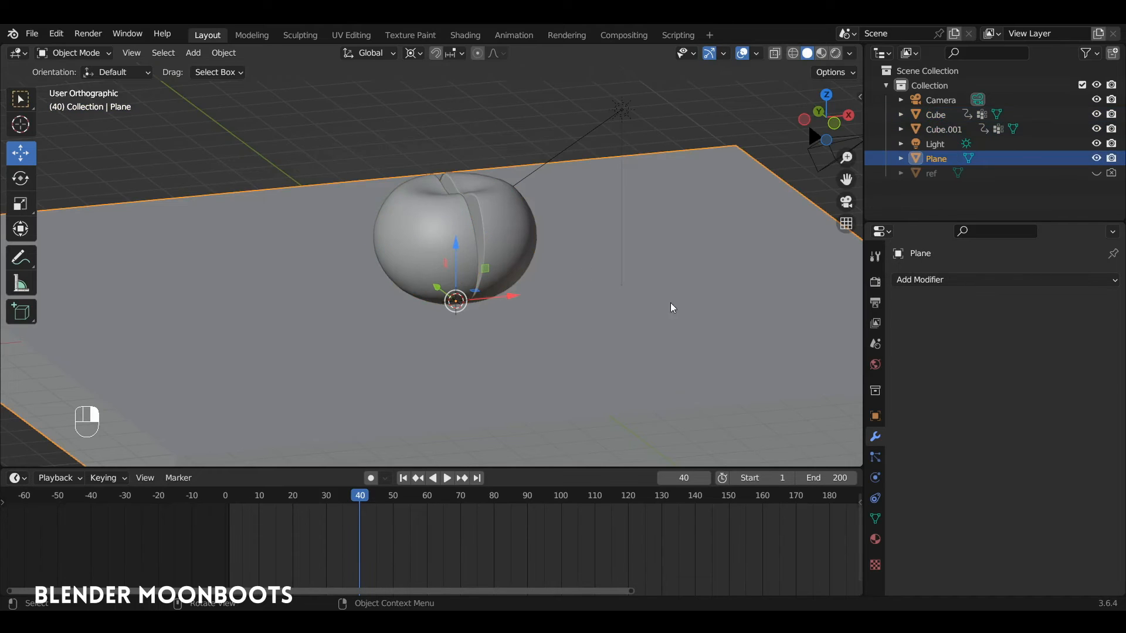
click(874, 478)
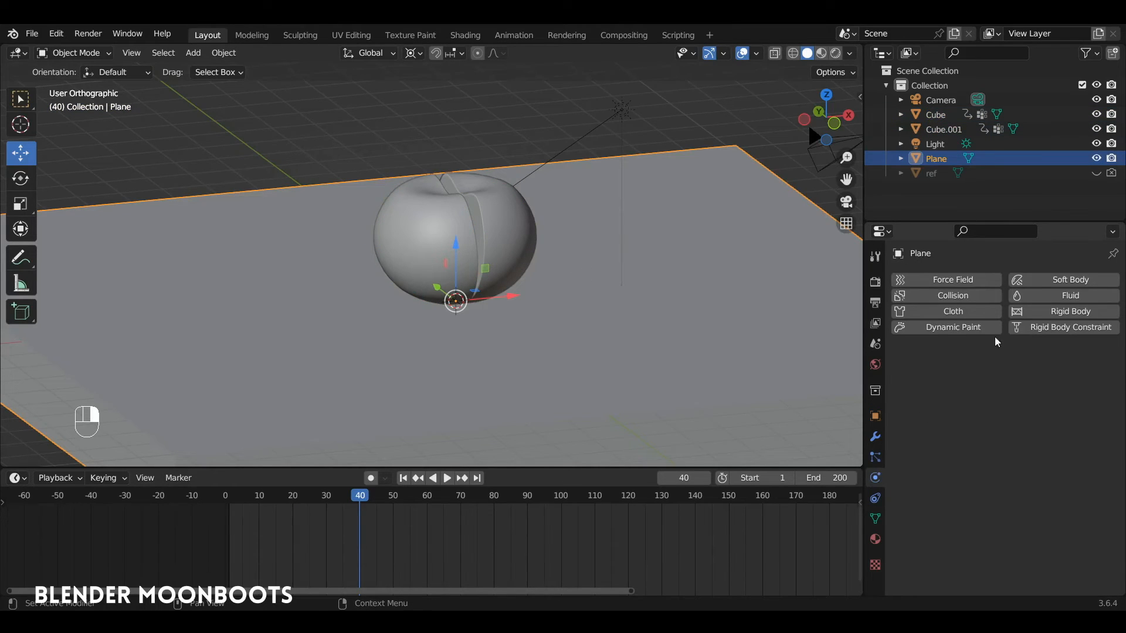
click(1042, 316)
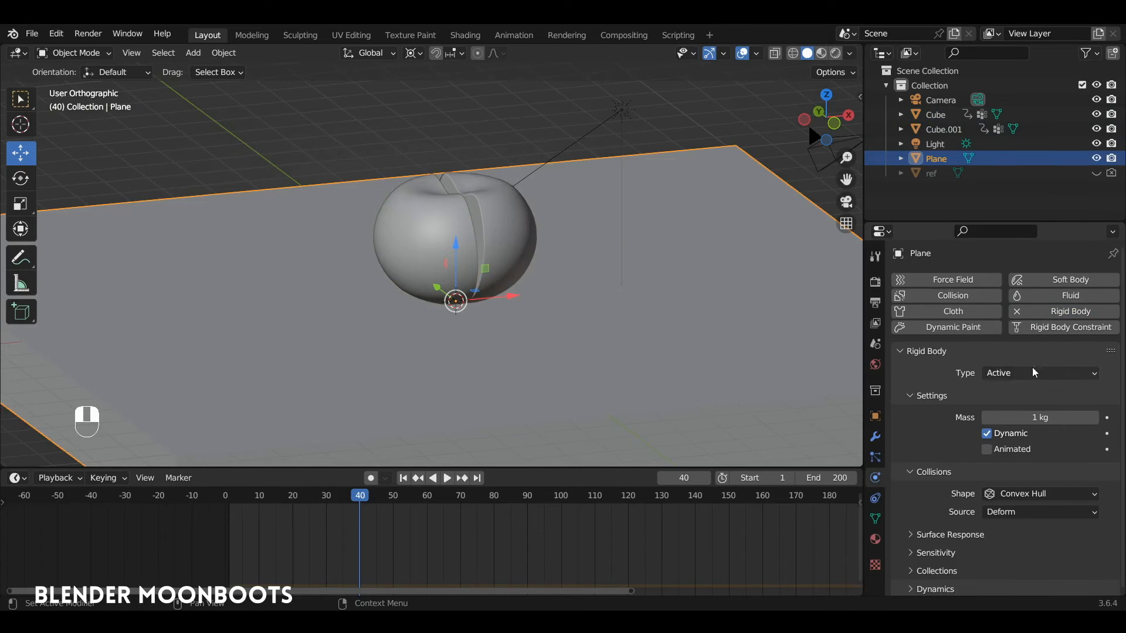
alt+drag(759, 310, 773, 325)
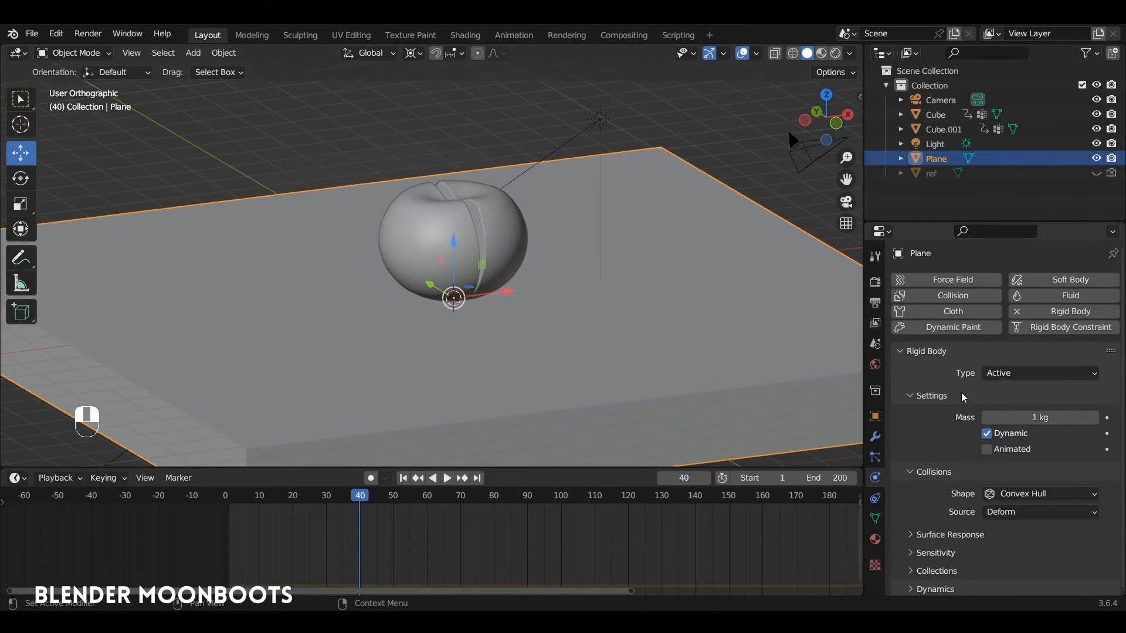
click(1015, 376)
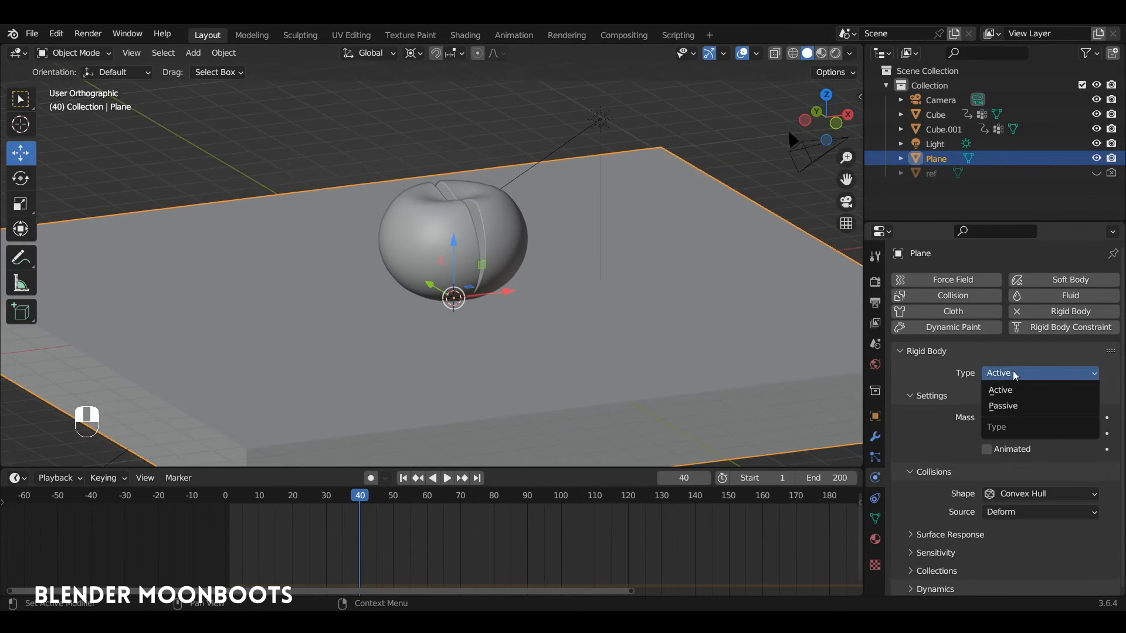
click(1011, 406)
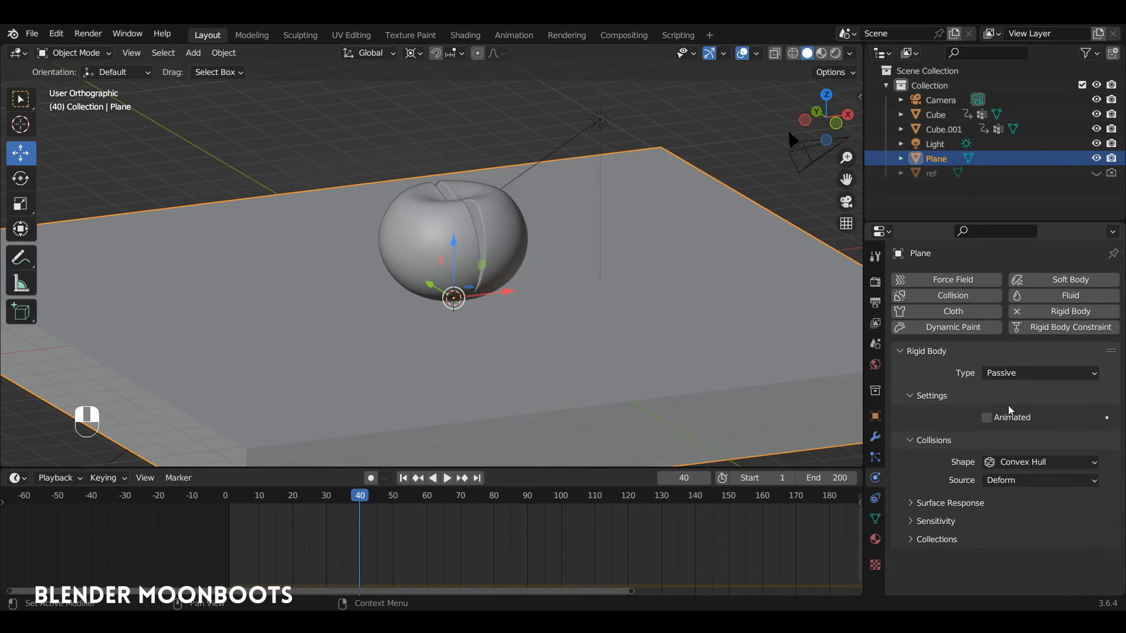
Make both fruit halves, Cube.001 and Cube, active rigid bodies
click(501, 230)
click(1051, 312)
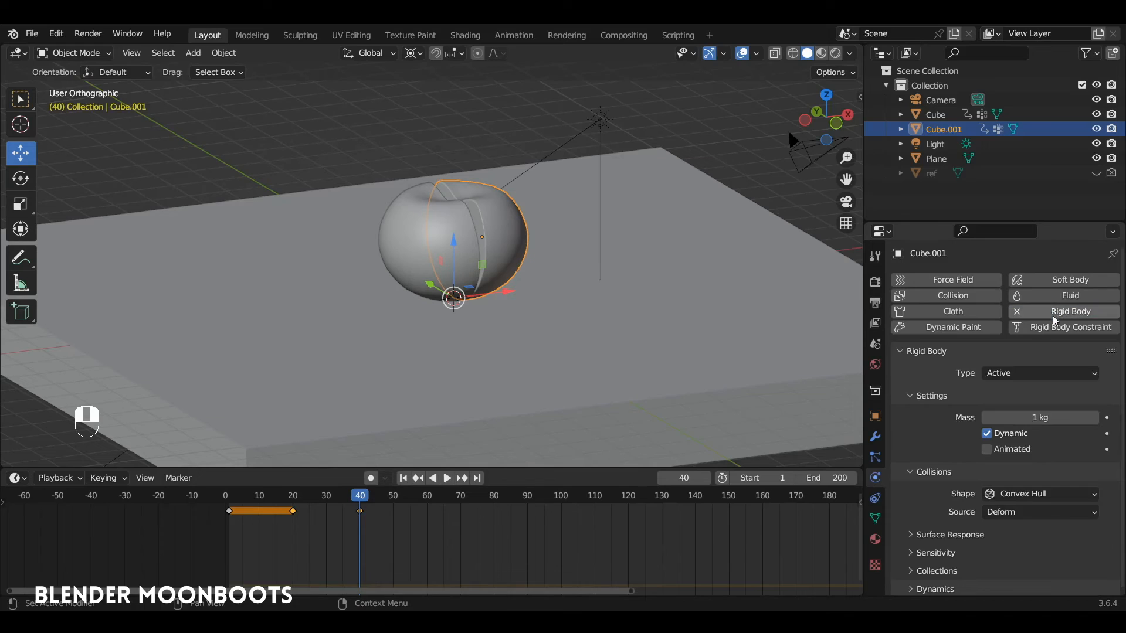
click(402, 223)
click(1056, 313)
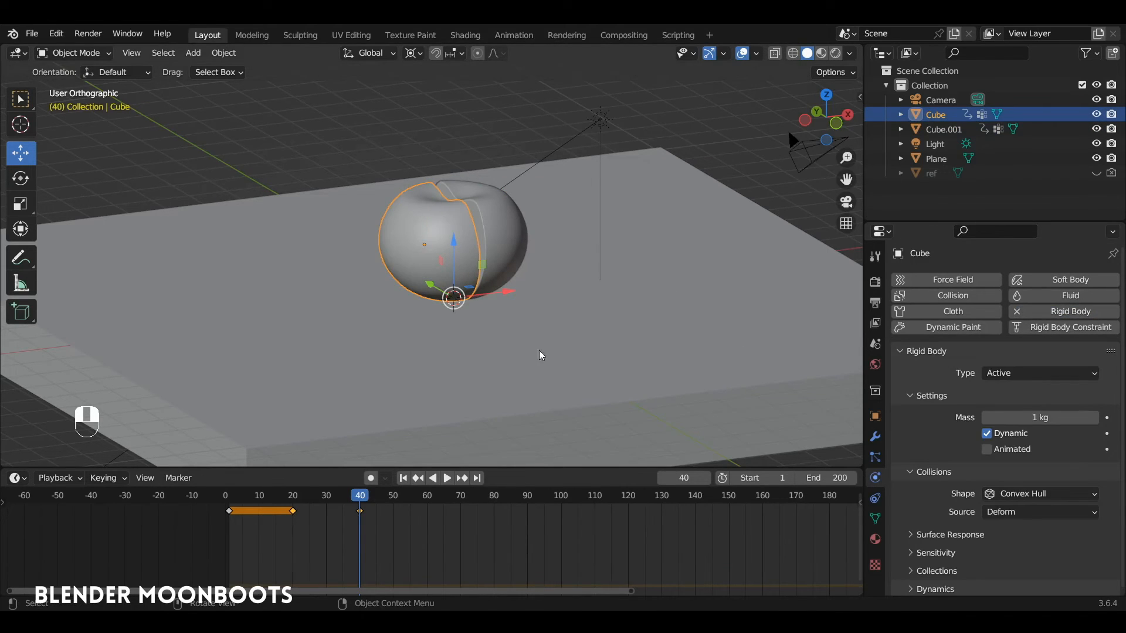
Play back the opening motion up to frame 40 and examine the gap between the halves up close
scroll(543, 300, up, 2)
ctrl+alt+drag(540, 321, 572, 299)
drag(359, 498, 338, 499)
key(space)
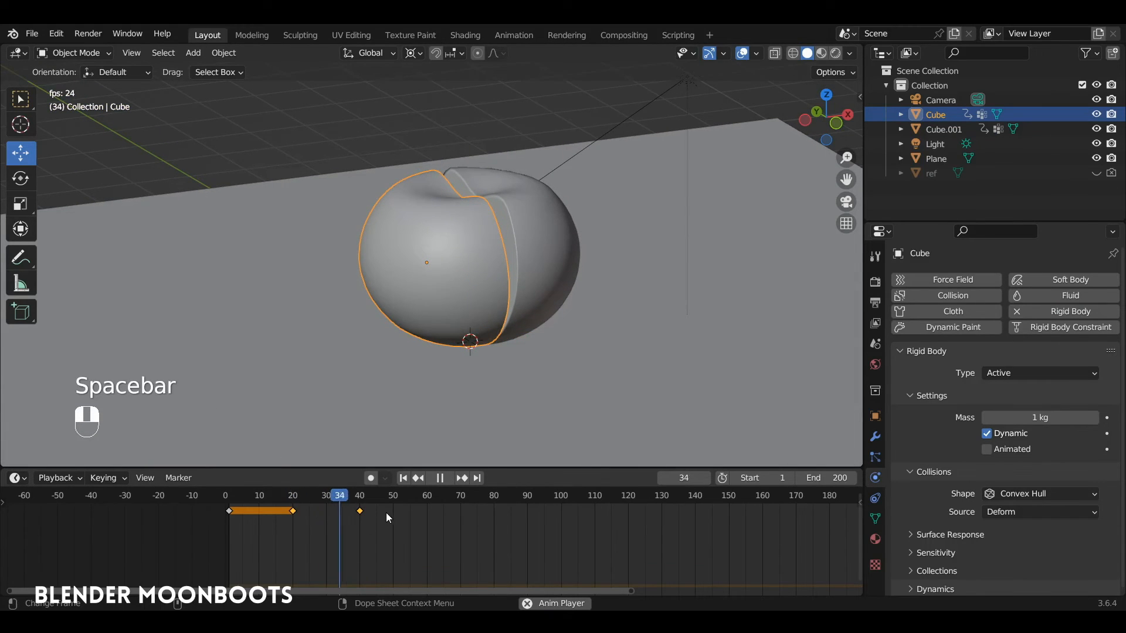
key(space)
click(359, 499)
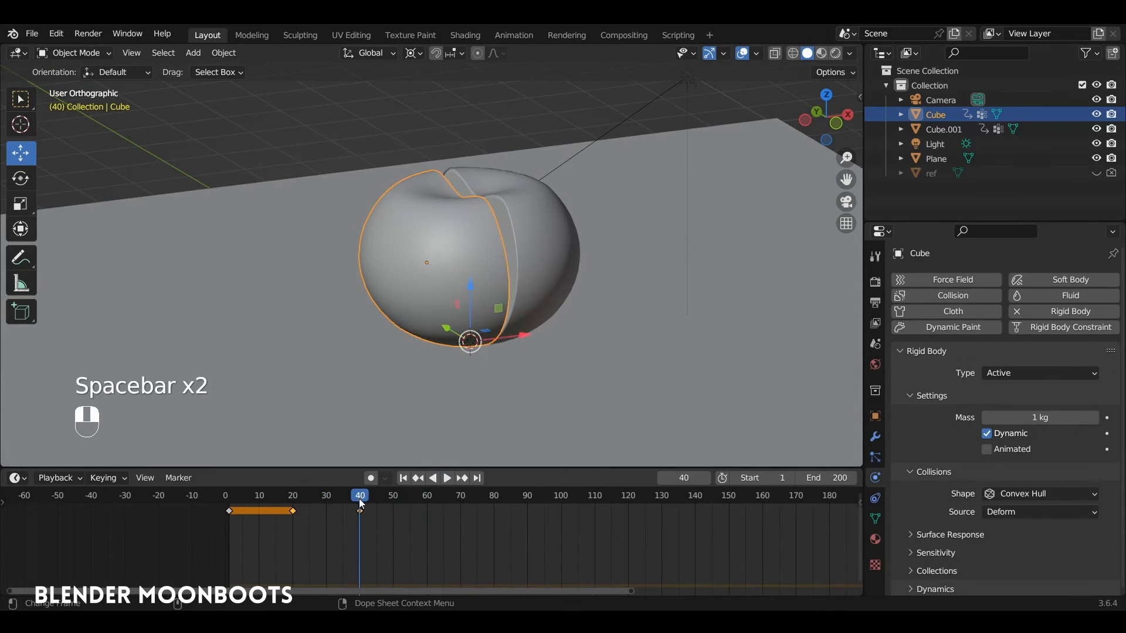
ctrl+alt+drag(472, 375, 477, 346)
mouse_move(477, 346)
alt+shift+mouse_down()
mouse_move(509, 339)
mouse_move(488, 341)
alt+shift+mouse_up()
Keyframe the Animated rigid body option of Cube as enabled at frame 39 and disabled at frame 40
drag(360, 497, 356, 498)
ctrl+alt+drag(441, 455, 543, 318)
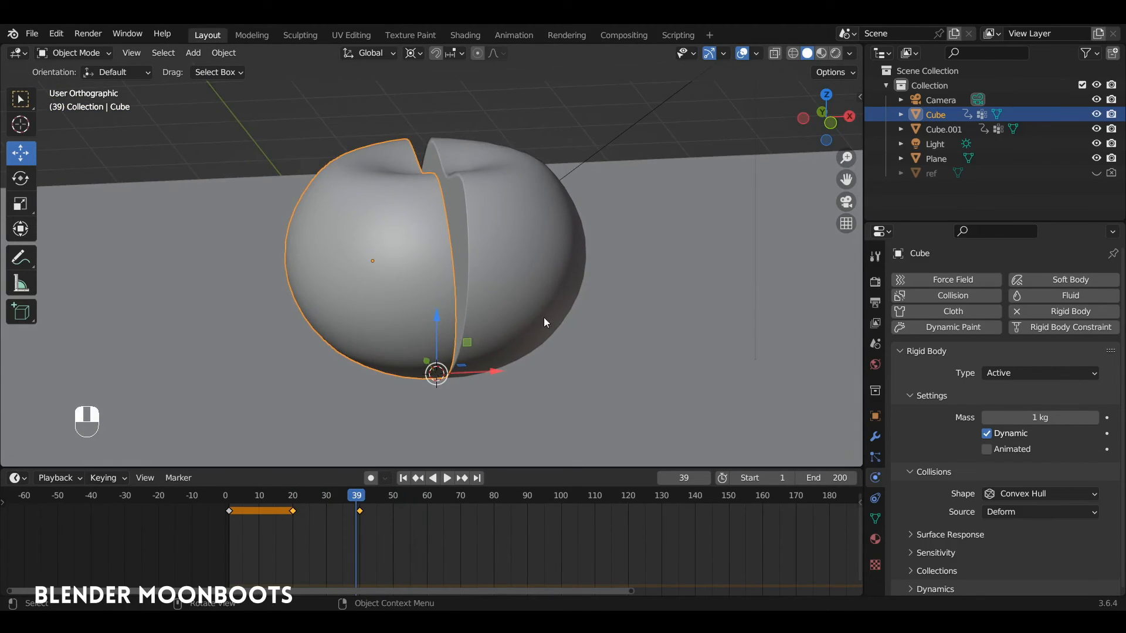
click(985, 450)
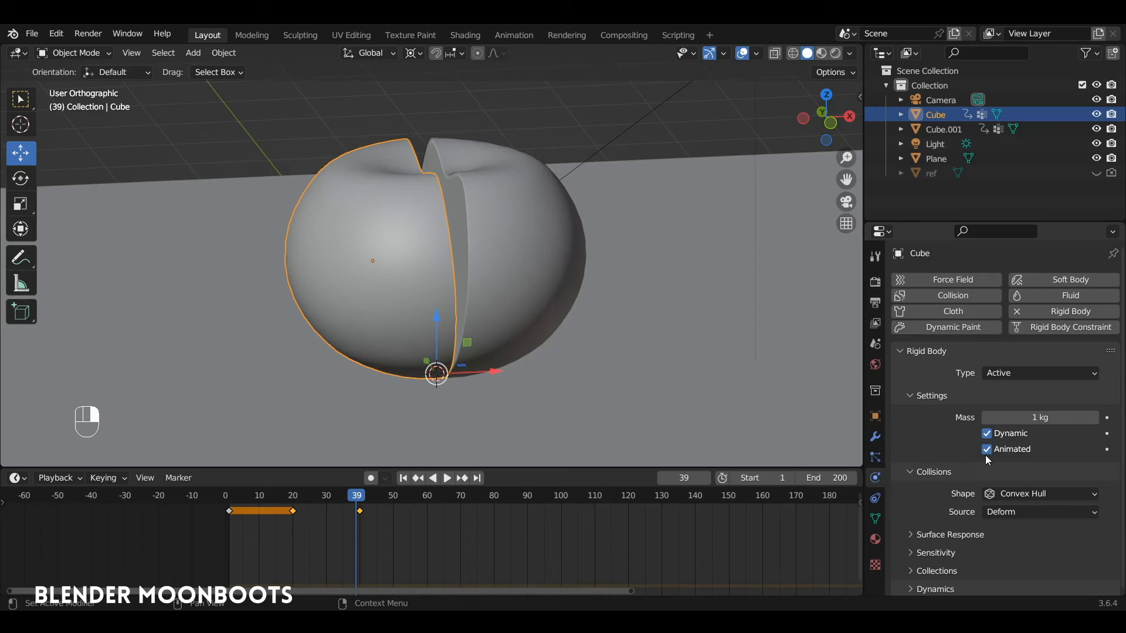
key(i)
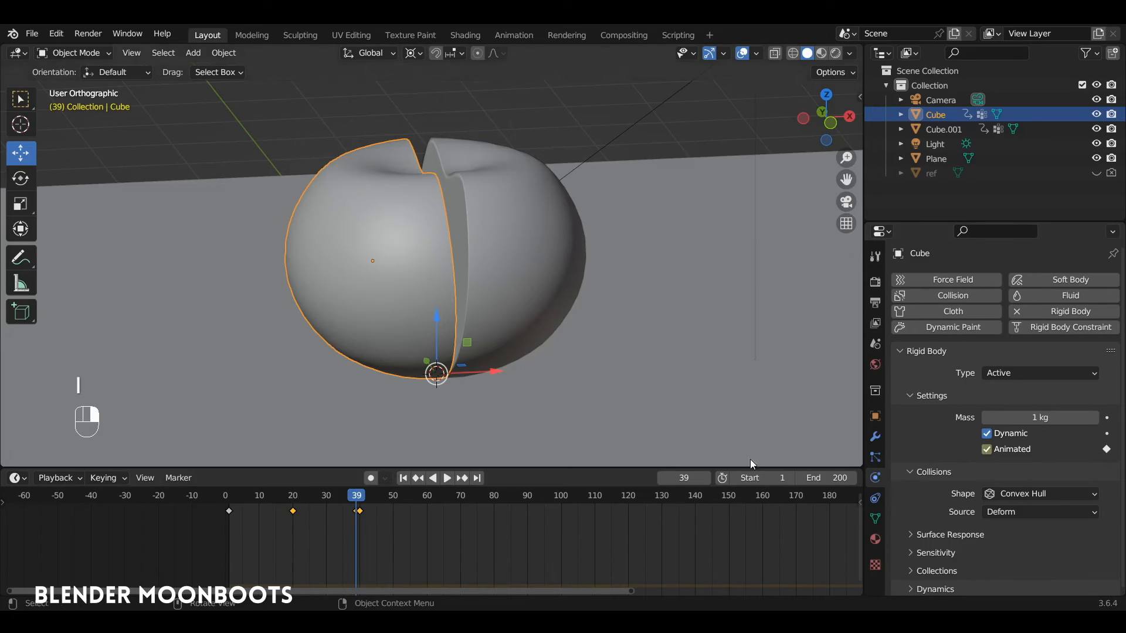
key(Right)
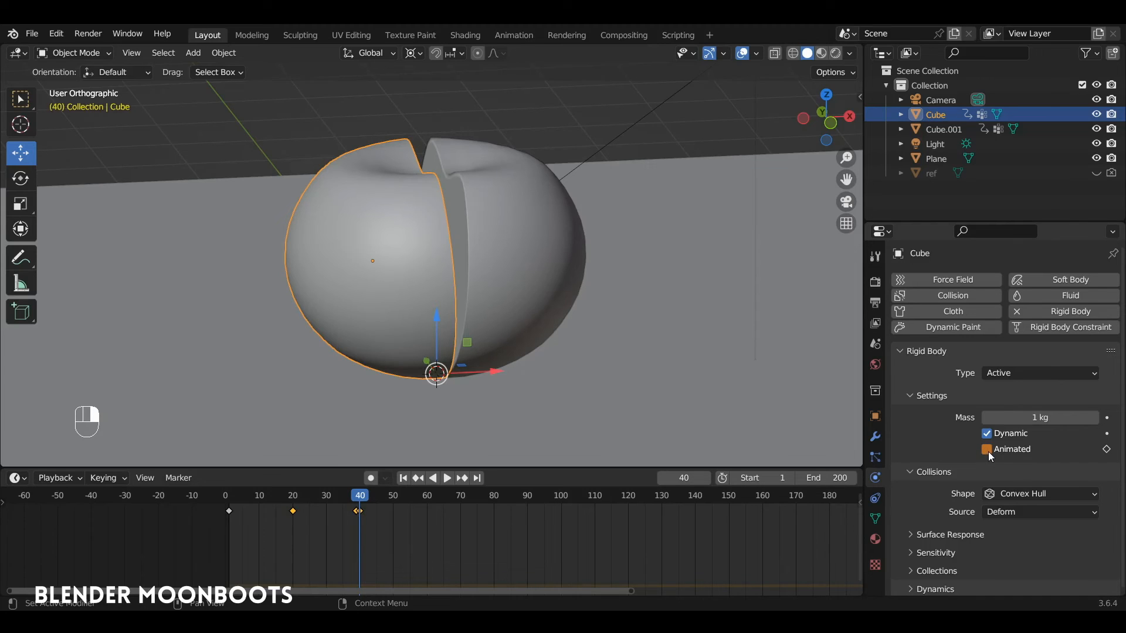
key(i)
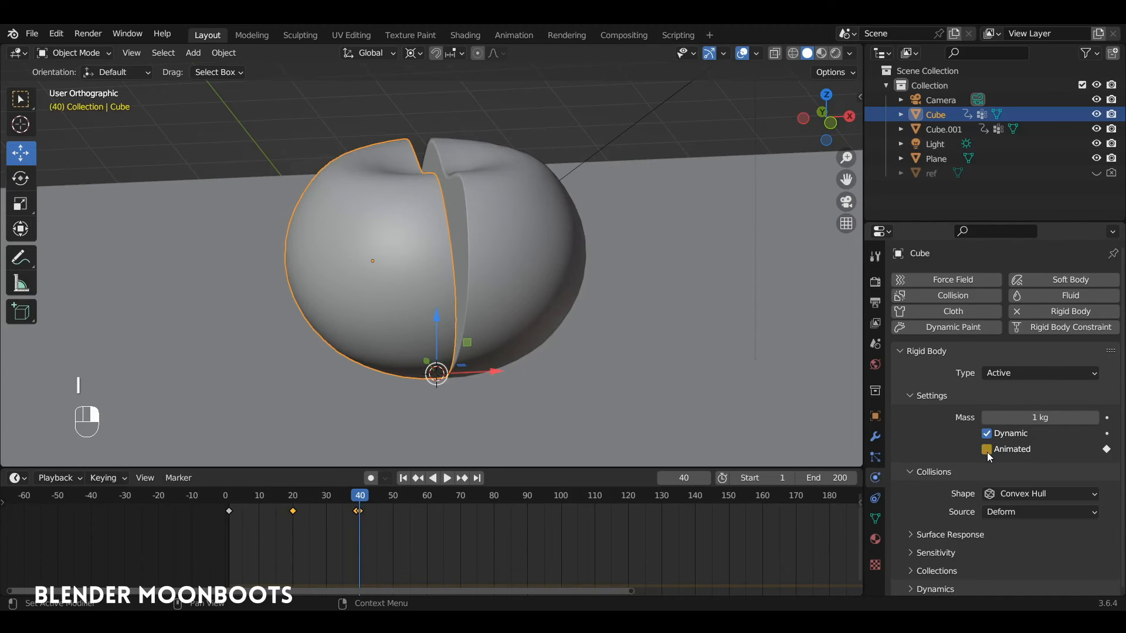
For the other half, Cube.001, keyframe the Animated option on at frame 39 and off at frame 40
click(524, 253)
key(space)
click(359, 501)
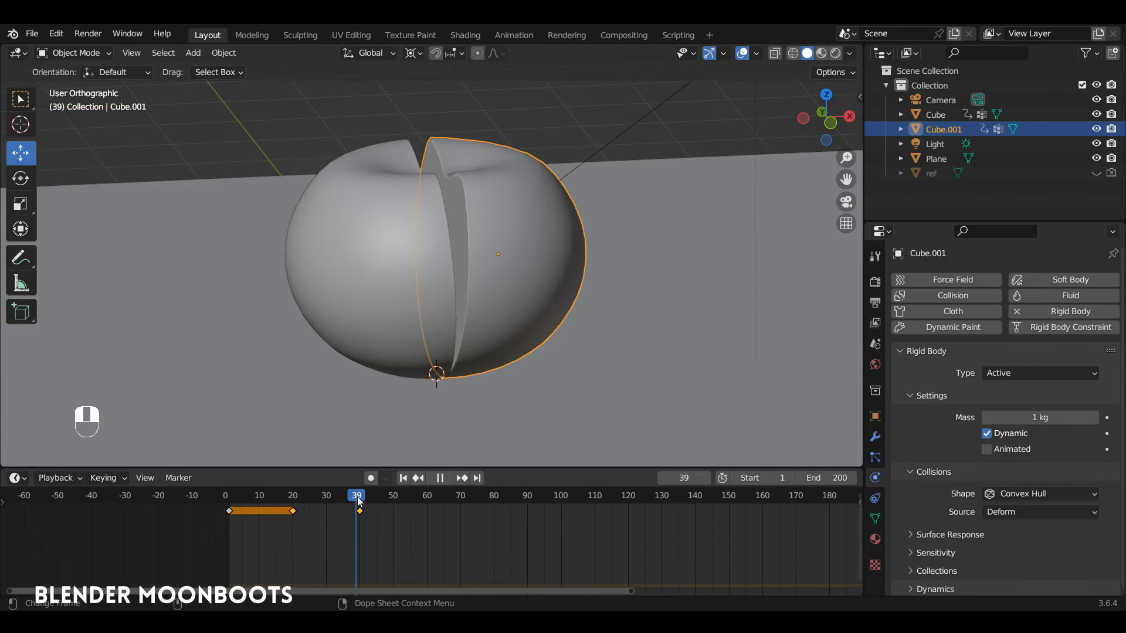
key(space)
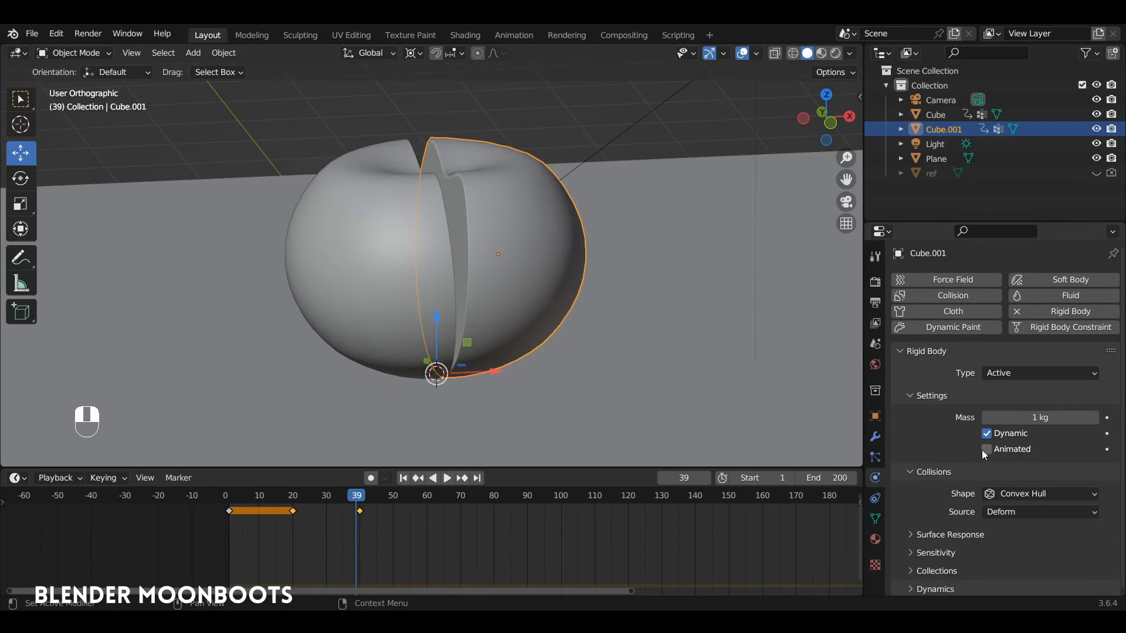
key(i)
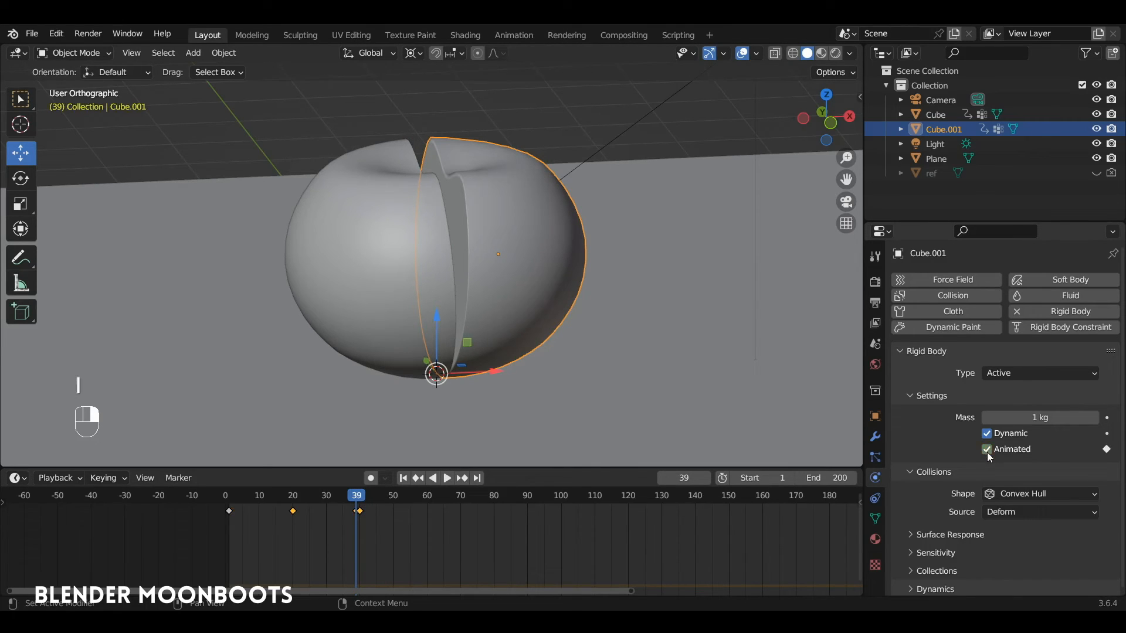
key(space)
key(space)
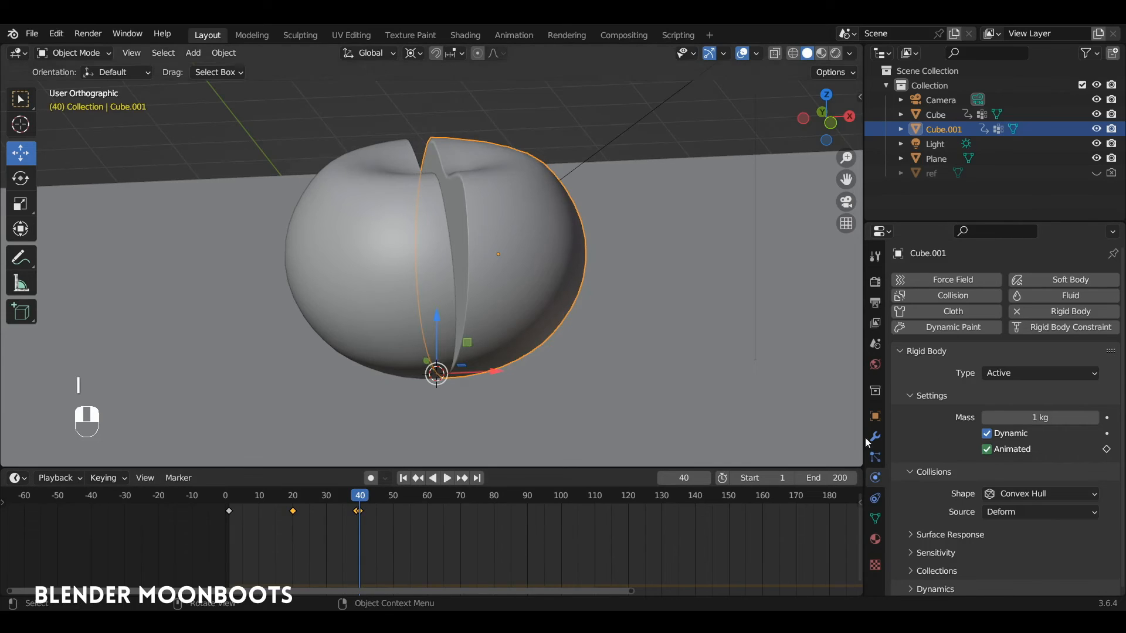
key(i)
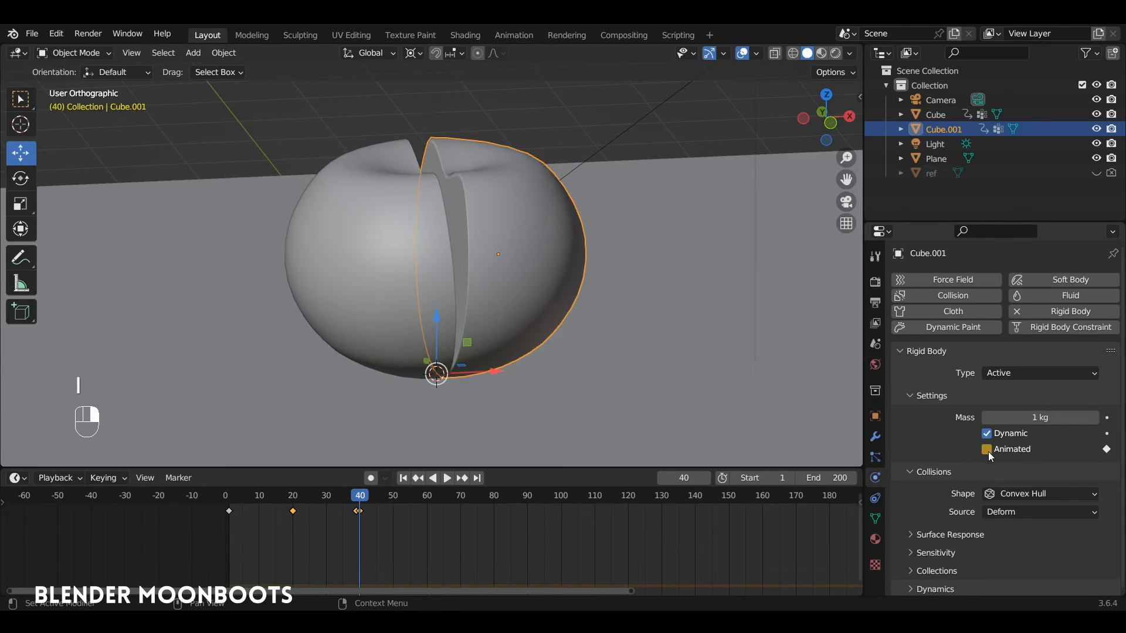
Play the rigid body simulation from the first frame, then replay it to check how the halves fall apart
drag(365, 498, 228, 516)
alt+drag(453, 287, 479, 305)
alt+shift+drag(480, 305, 465, 372)
key(space)
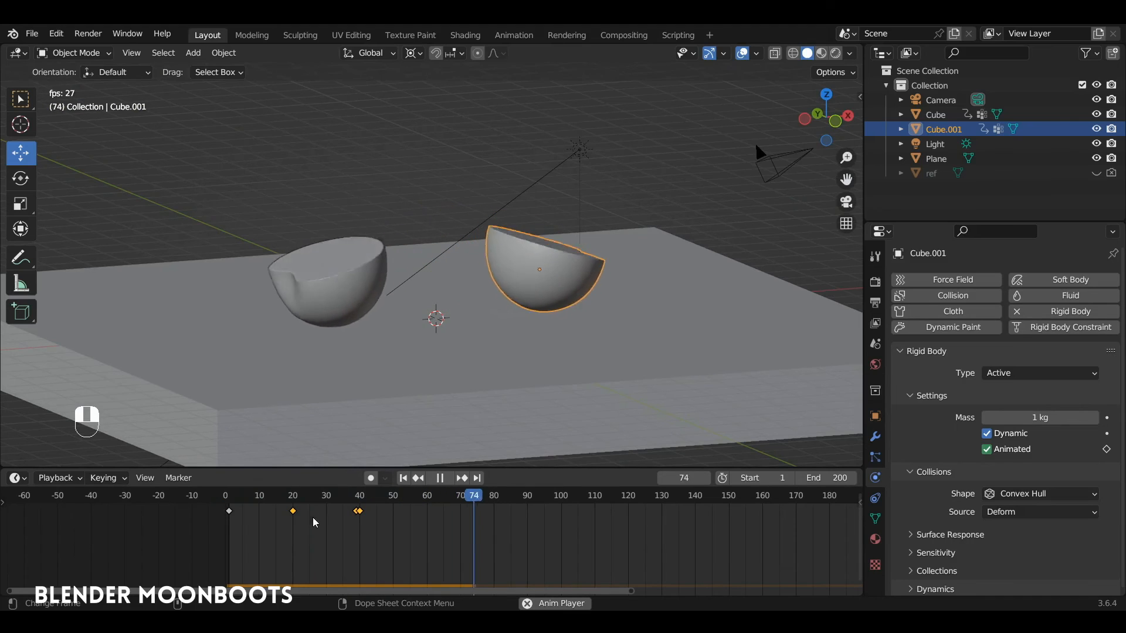
click(250, 503)
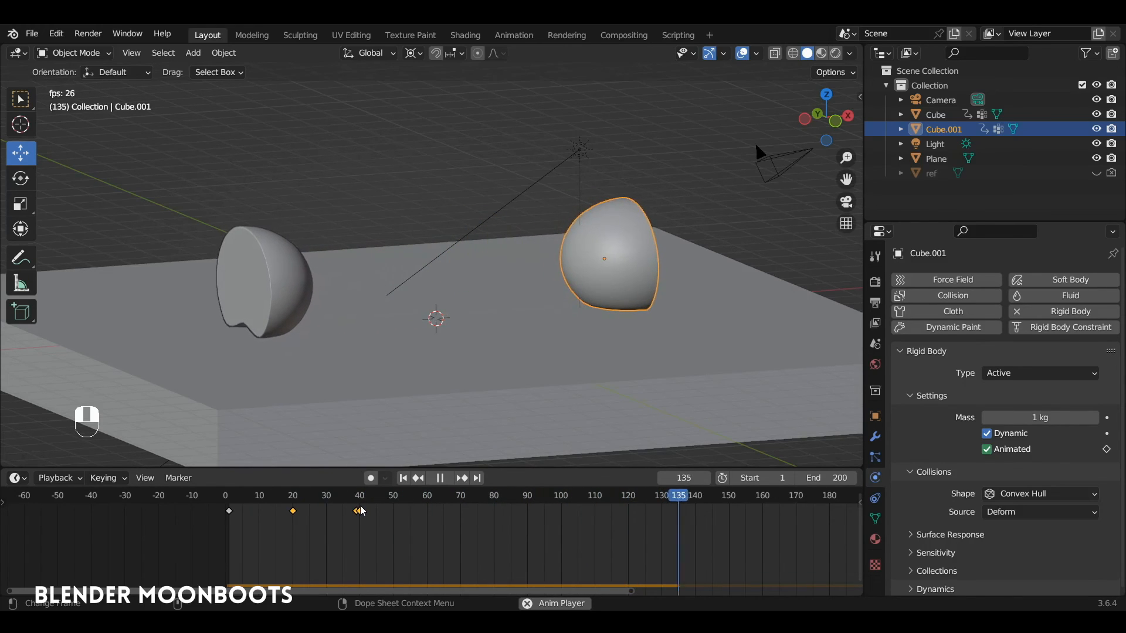
key(space)
key(space)
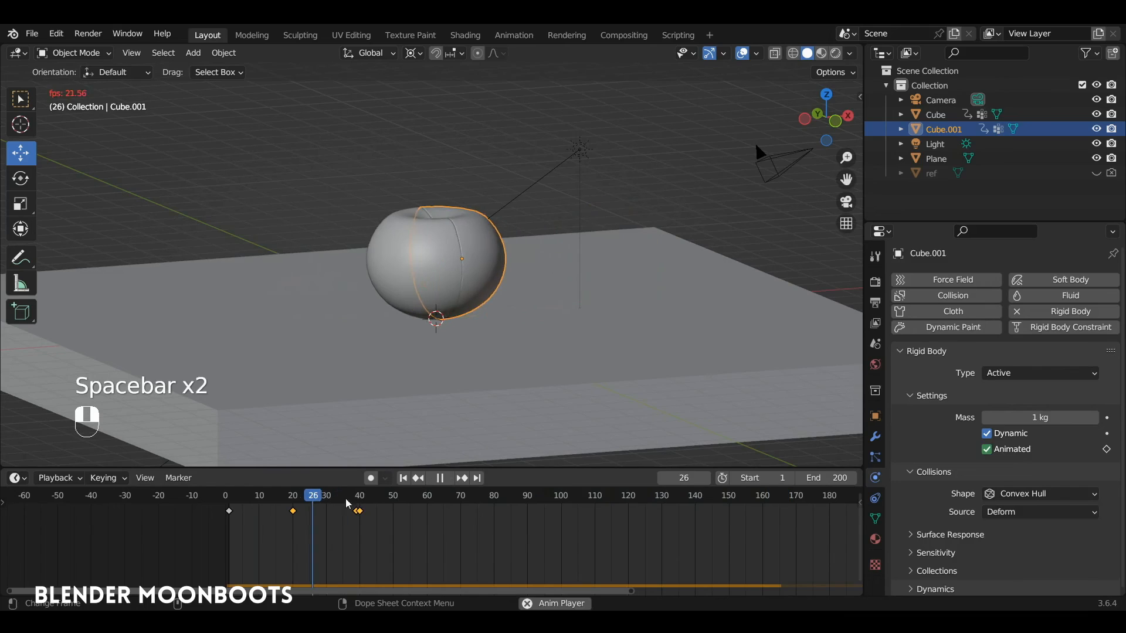
key(space)
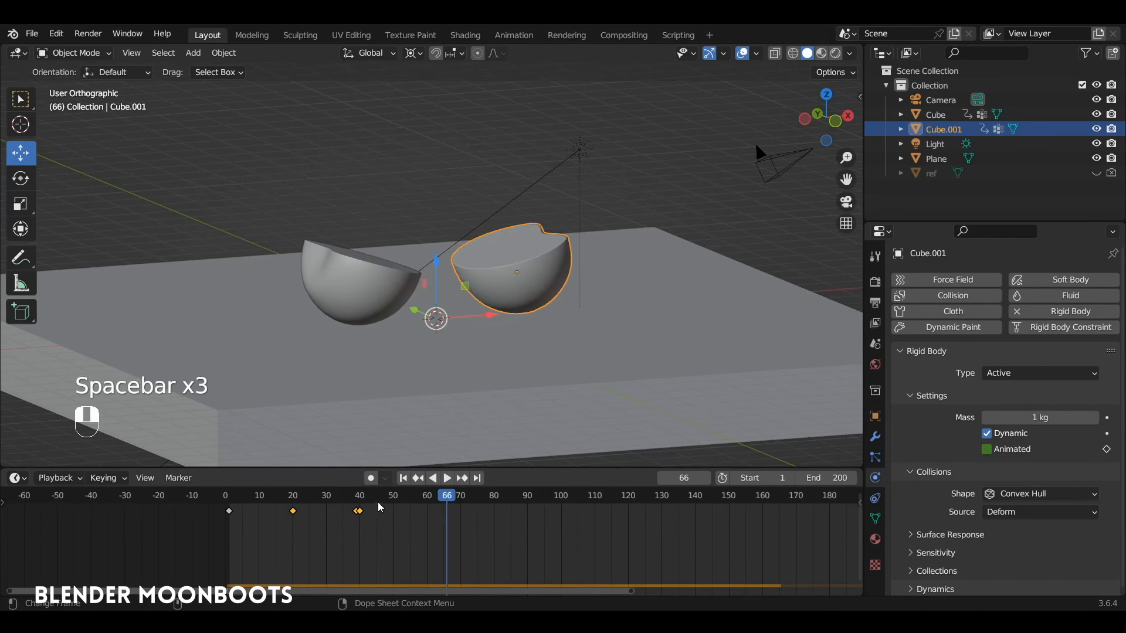
Set the scene's rigid body world speed to 2 and replay the simulation from the first frame
click(876, 346)
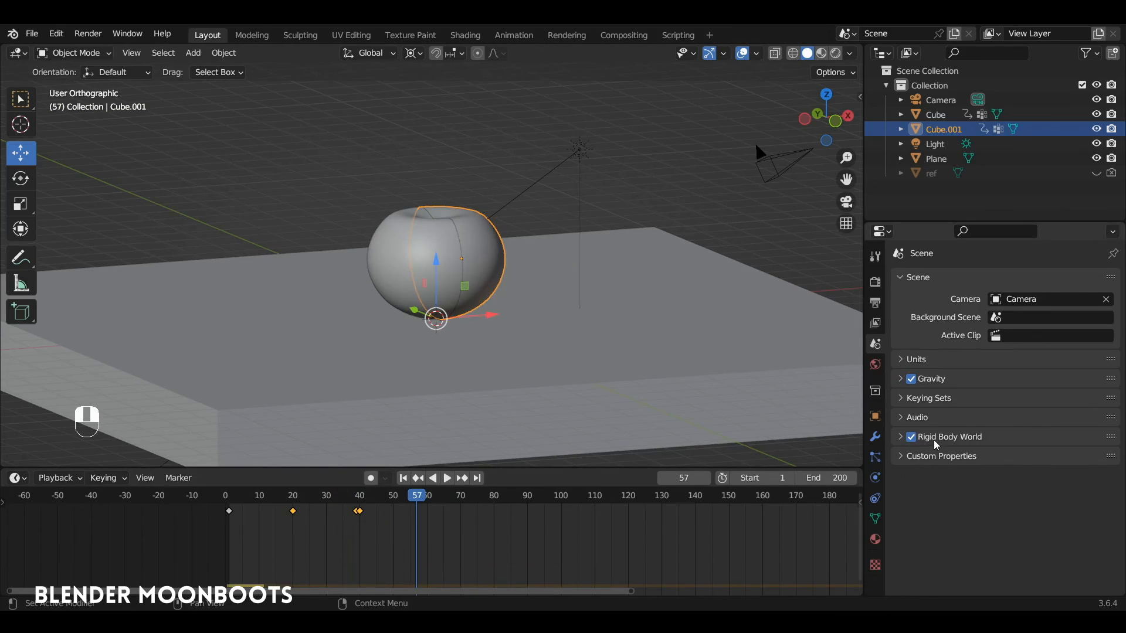
click(902, 438)
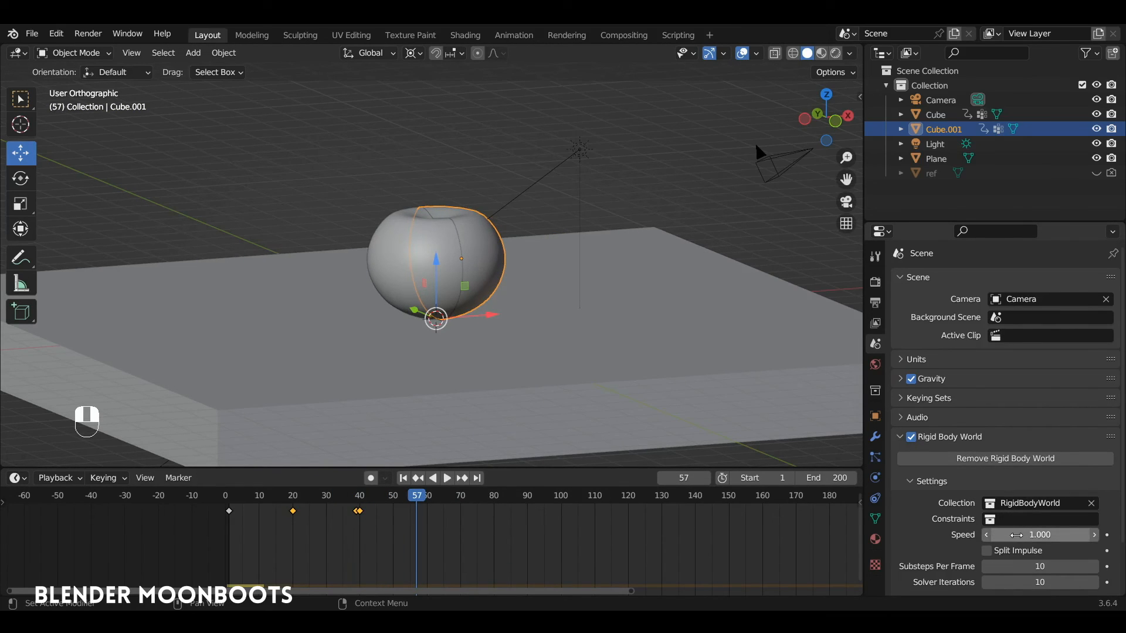
click(1016, 535)
text(2)
key(Return)
key(shift+Left)
key(space)
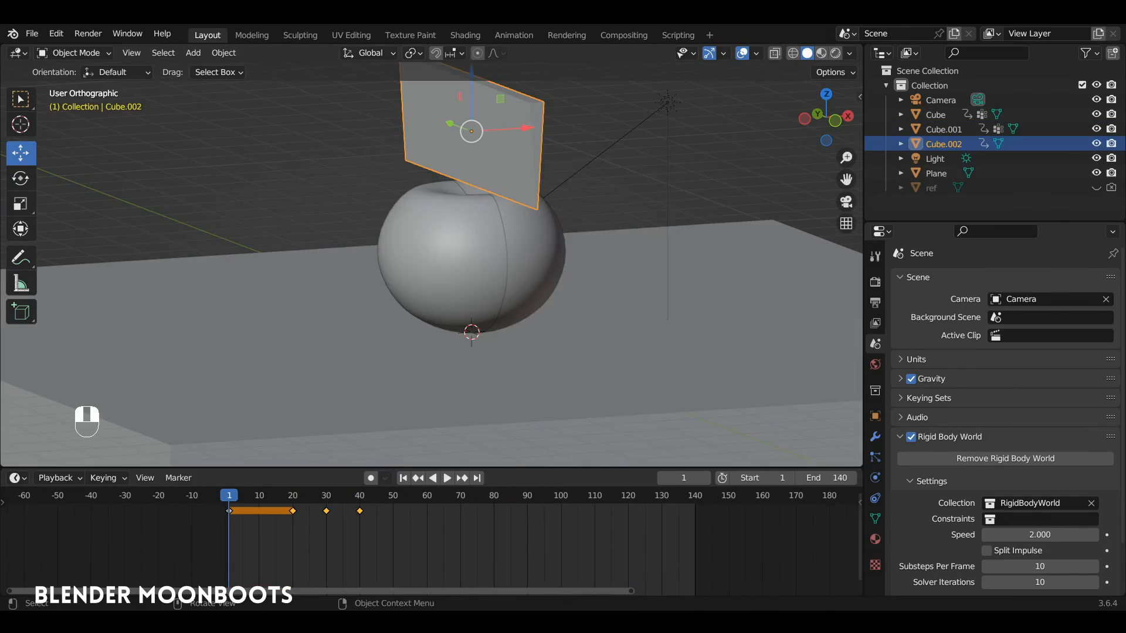
Save the file and play the animation of the flat blade, Cube.002, dropping between the fruit halves
key(ctrl+s)
key(space)
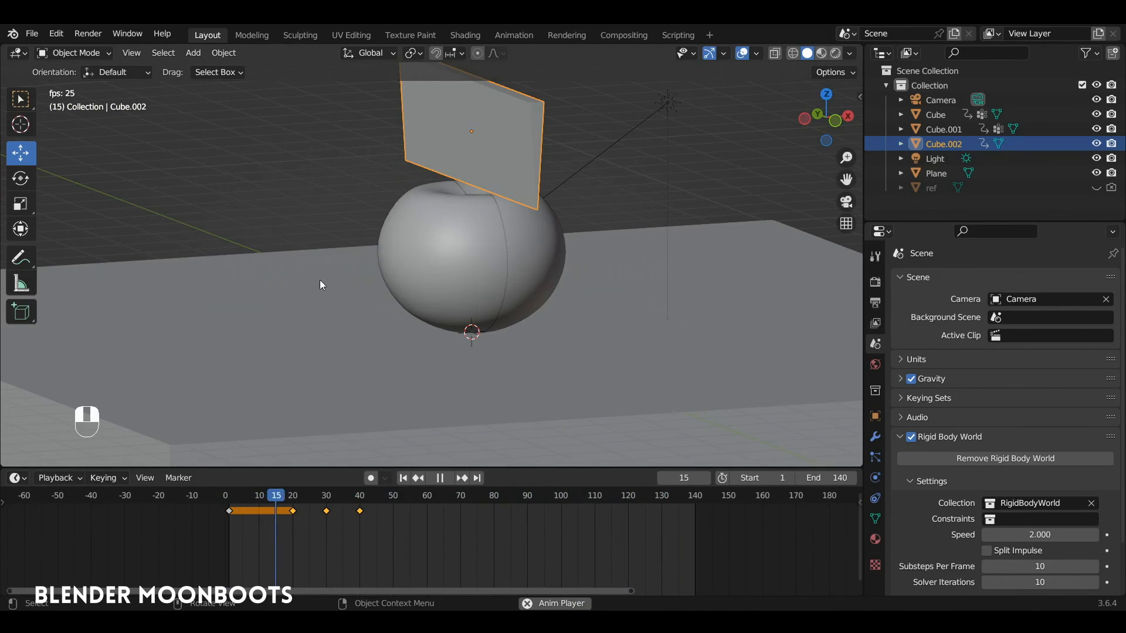
key(space)
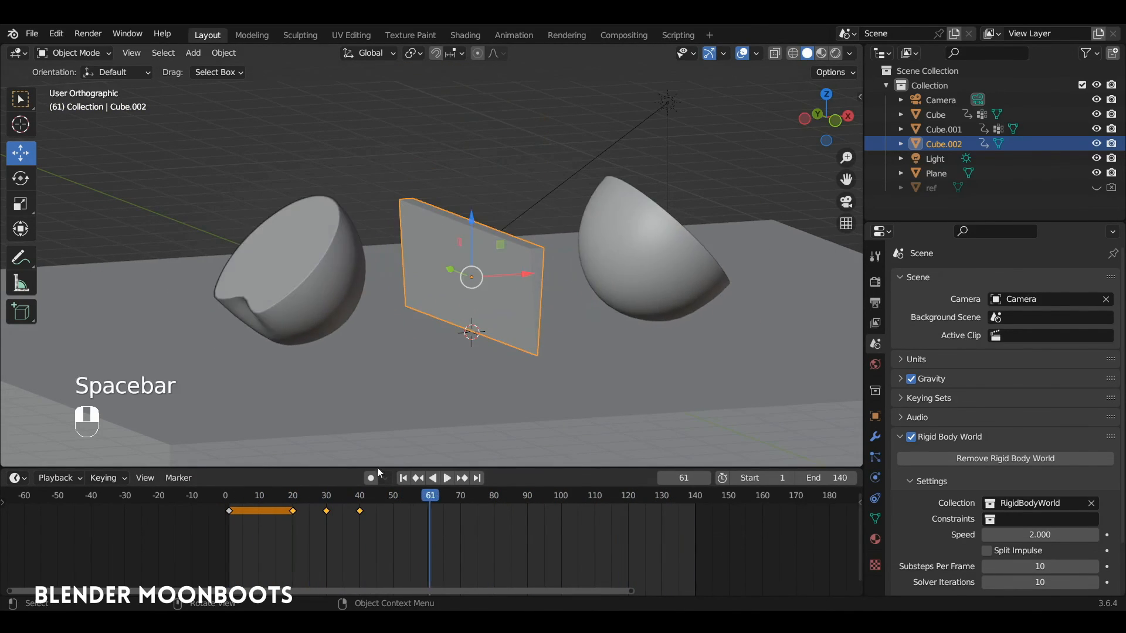
At frame 49, add a cube mesh and move it along negative X to the outer side of the Cube half
drag(364, 499, 390, 498)
key(shift+a)
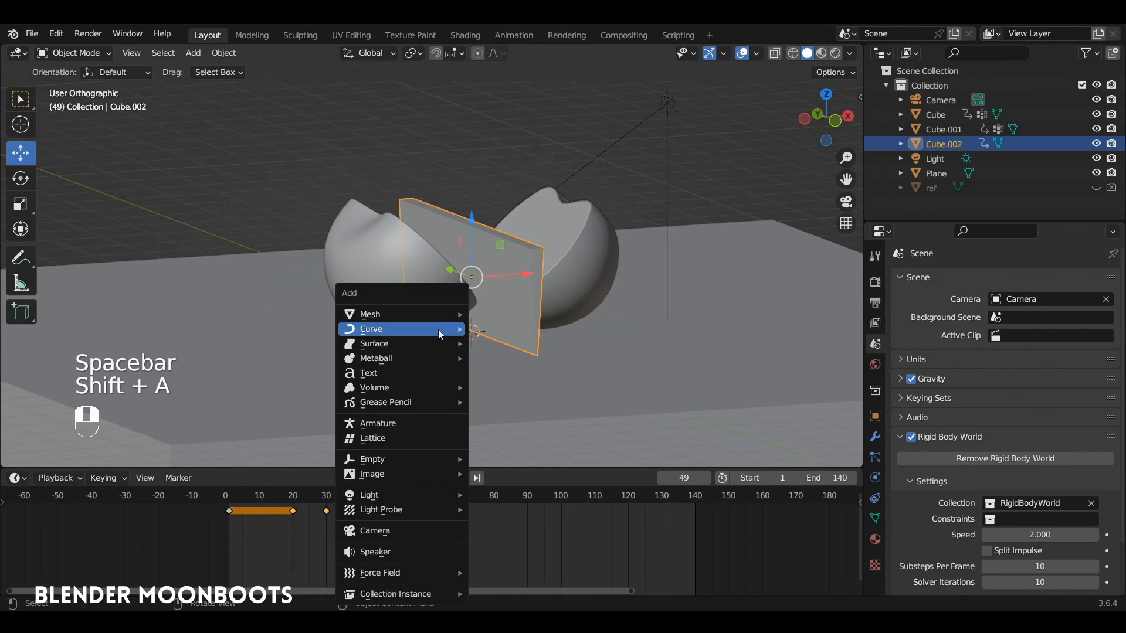
mouse_move(422, 314)
click(526, 329)
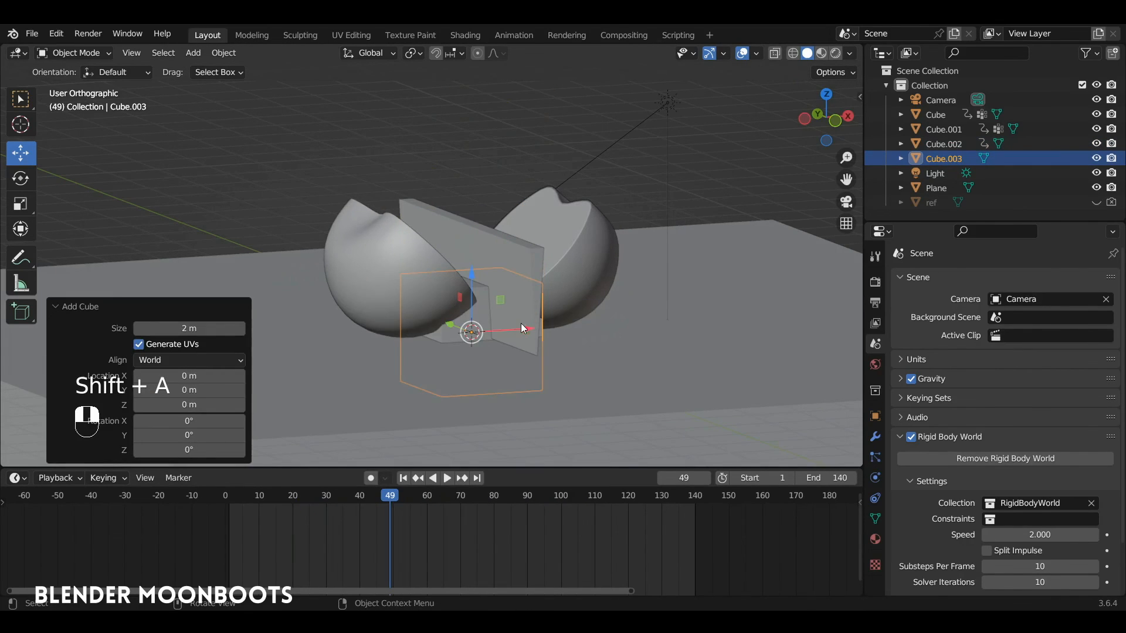
drag(520, 323, 286, 323)
Replay the simulation to frame 77 and move the new cube about 0.8 m further along negative X
drag(387, 504, 230, 498)
key(space)
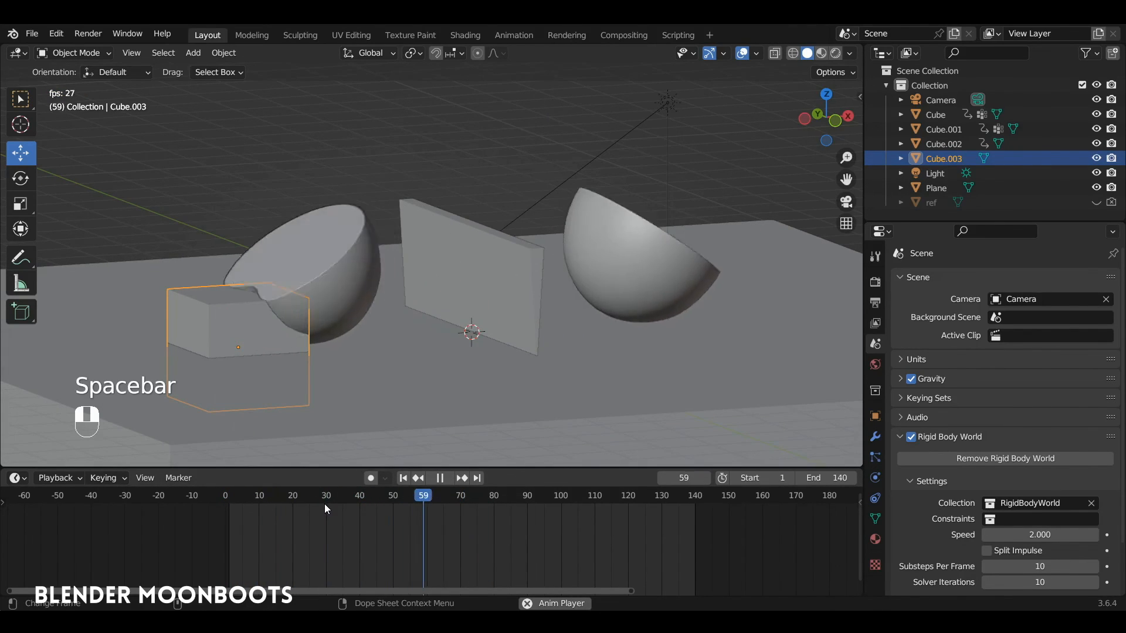
key(space)
drag(294, 344, 254, 345)
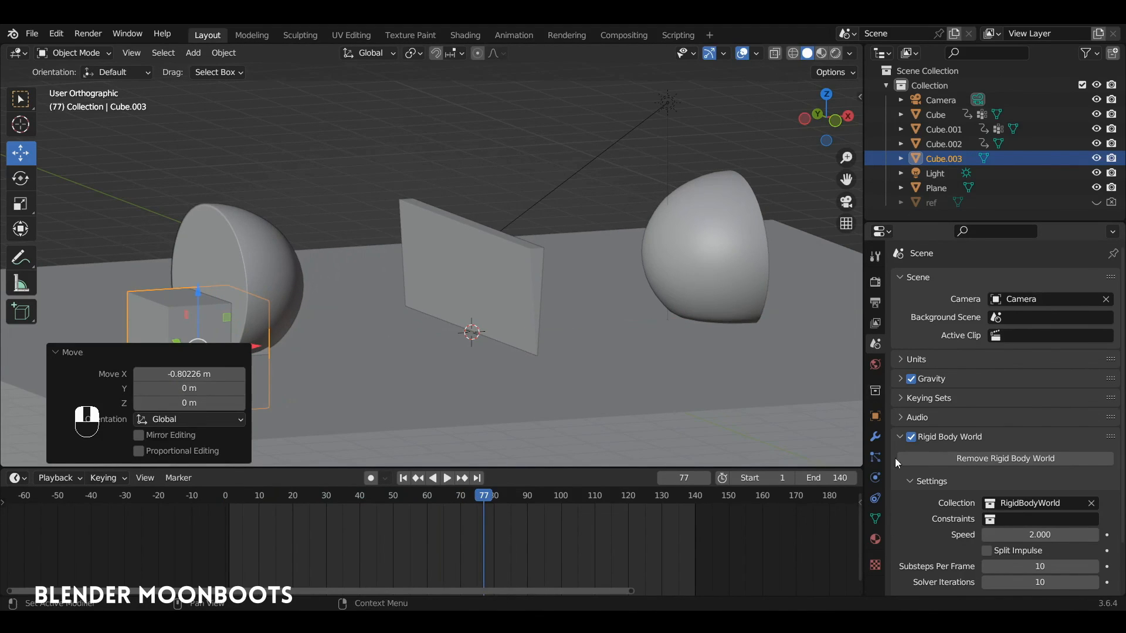
Give the new cube, Cube.003, a rigid body and set its type to Passive
click(874, 478)
click(1037, 312)
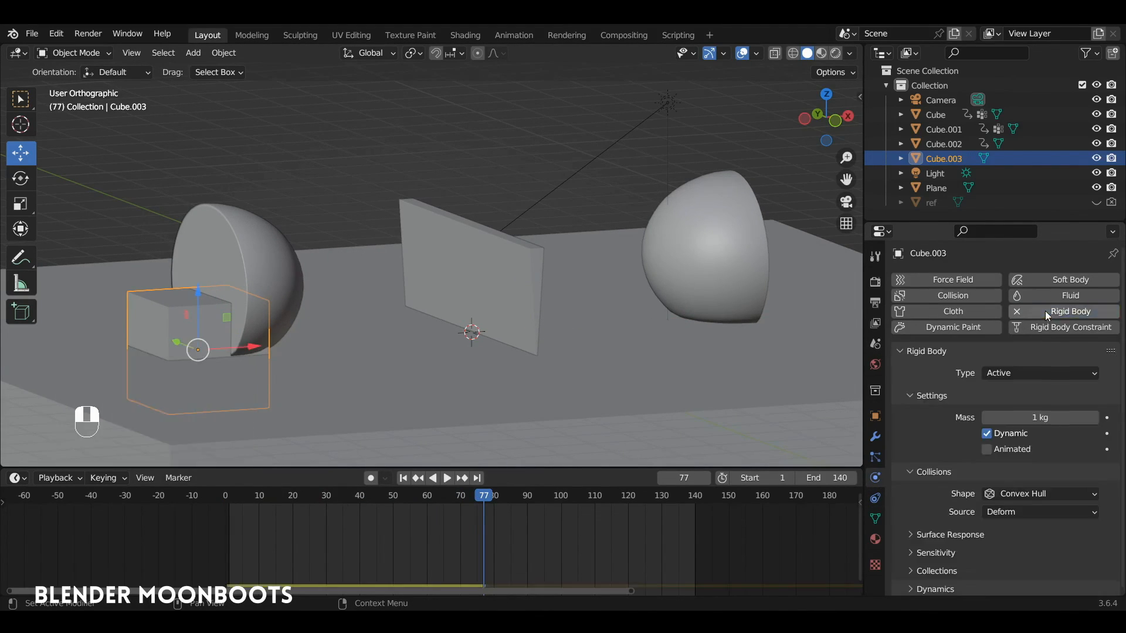
click(1039, 375)
click(1031, 404)
Lower the obstacle cube about 0.32 m, hide it from viewport and renders, and replay the simulation from the first frame
alt+middle_drag(767, 379, 457, 353)
drag(198, 292, 199, 309)
click(1111, 159)
click(1096, 158)
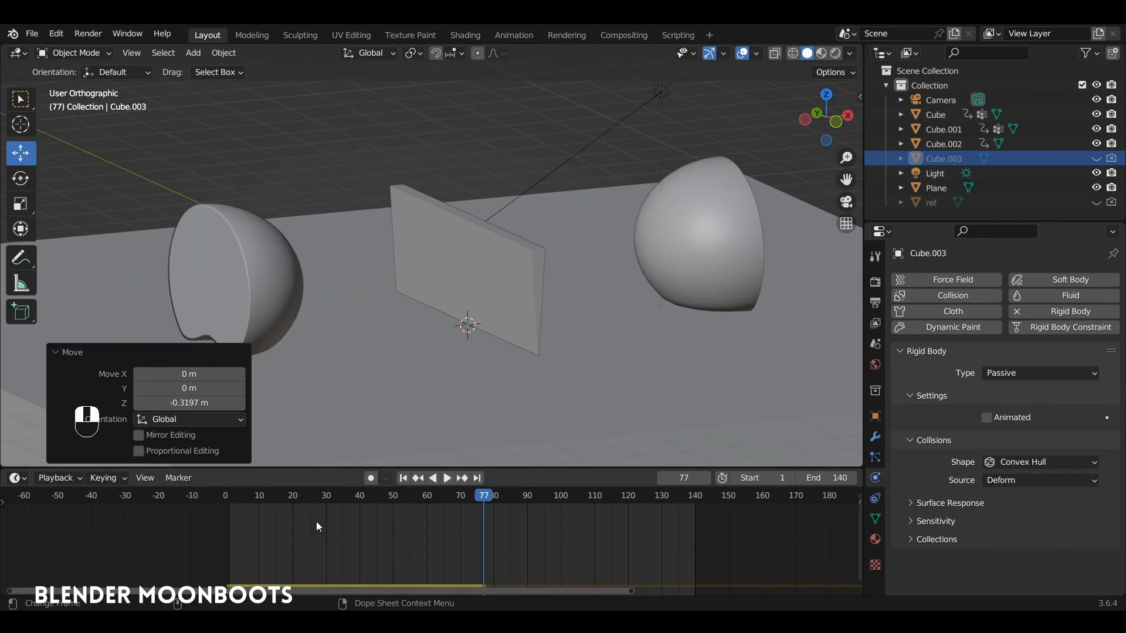
key(shift+Left)
key(space)
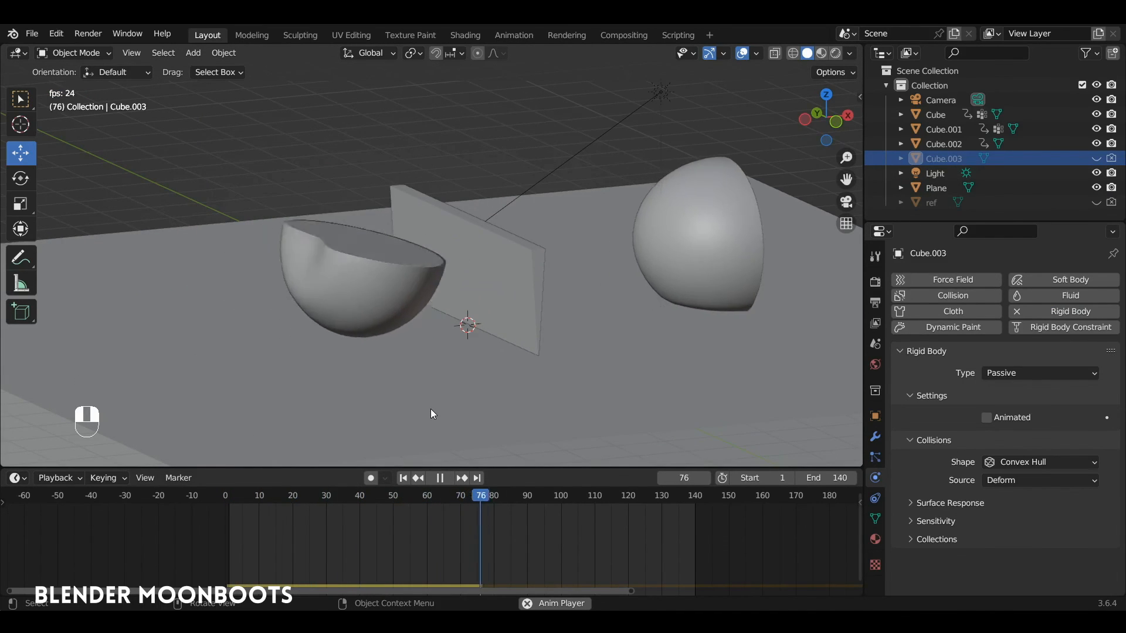
key(space)
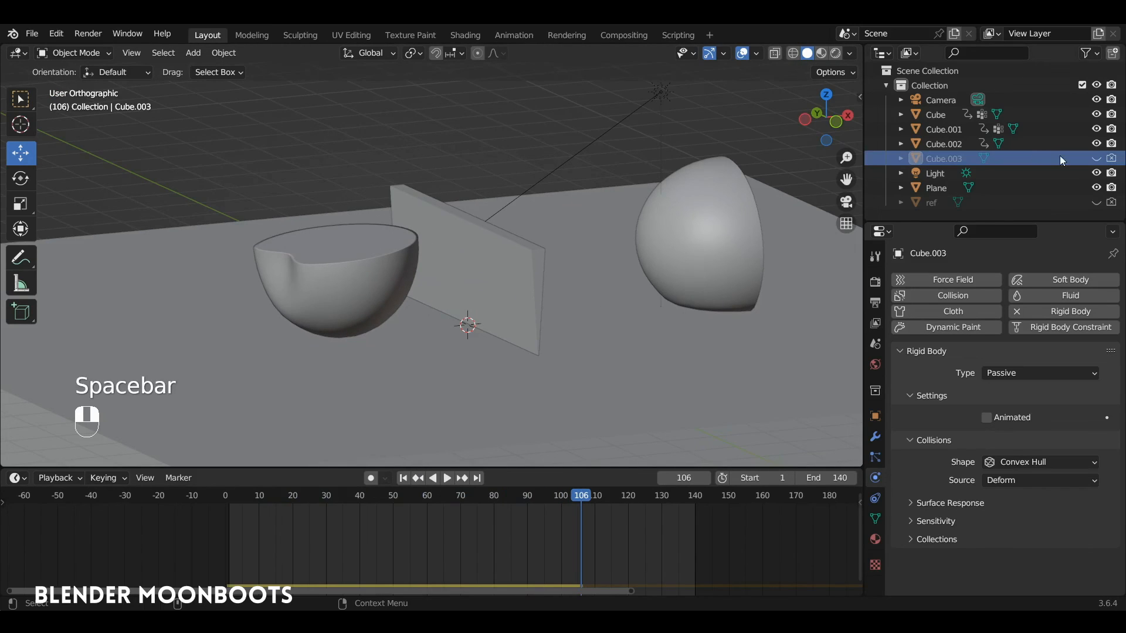
Unhide the obstacle cube in the viewport, move it further down into the slab, and replay the simulation from frame 1
click(1096, 158)
drag(198, 307, 198, 348)
click(228, 500)
key(space)
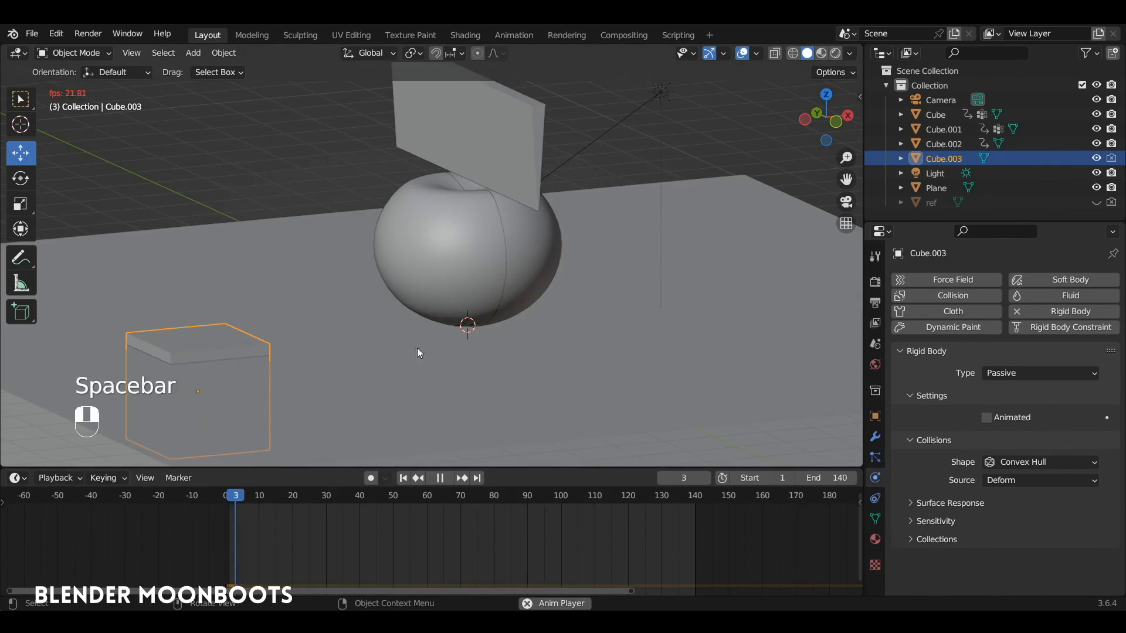